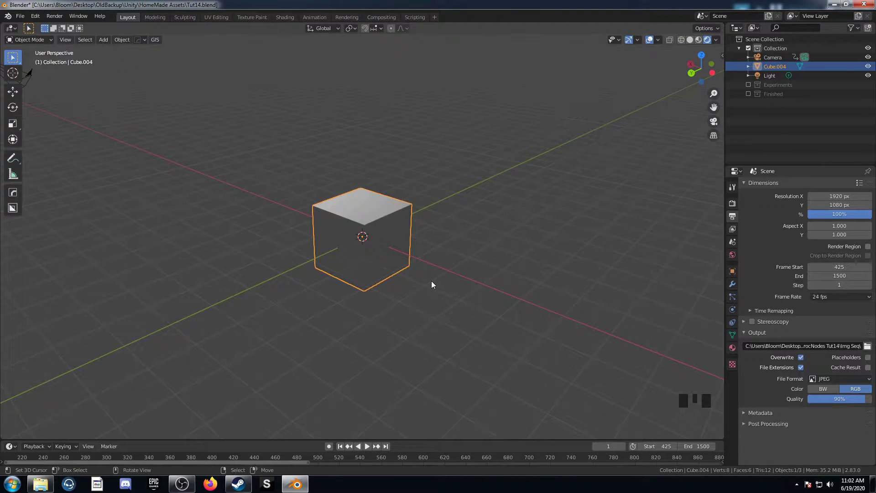
Scale the cube to 0.2 along the Z axis and apply the scale
type("sz0.2")
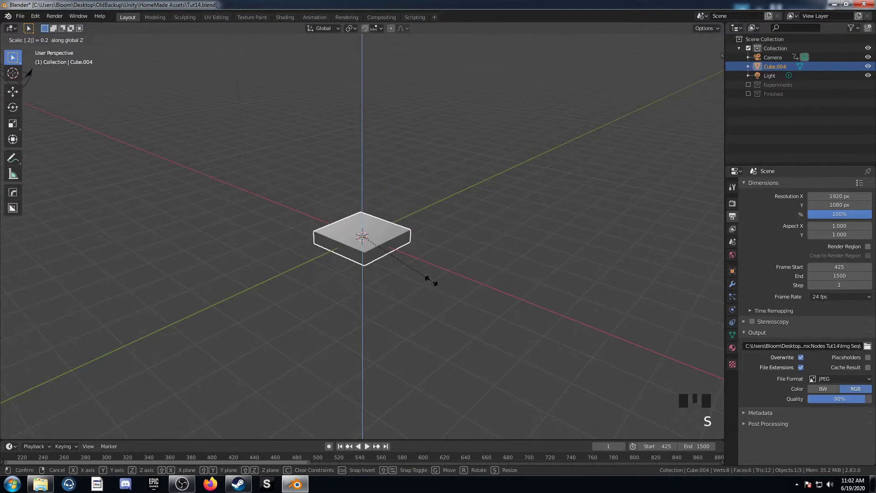
key("Return")
mouse_move(420, 287)
middle_mouse_down()
mouse_move(413, 284)
mouse_move(418, 292)
middle_mouse_up()
key("ctrl+a")
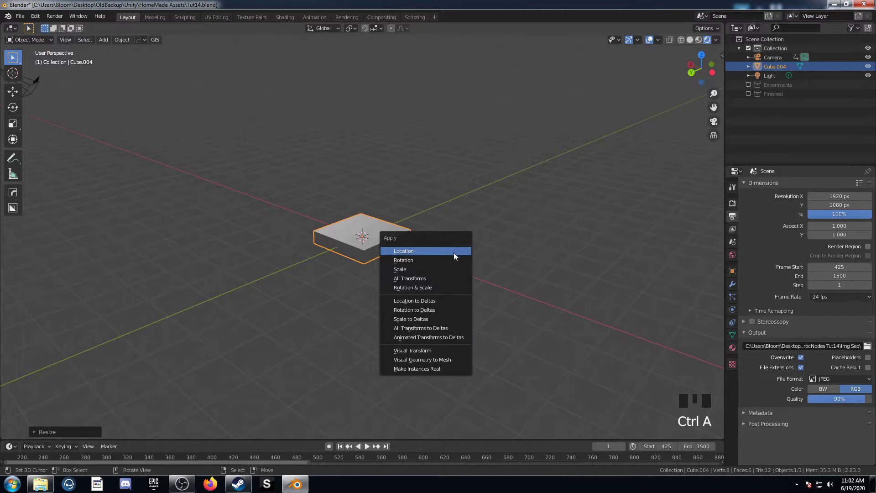
left_click(449, 269)
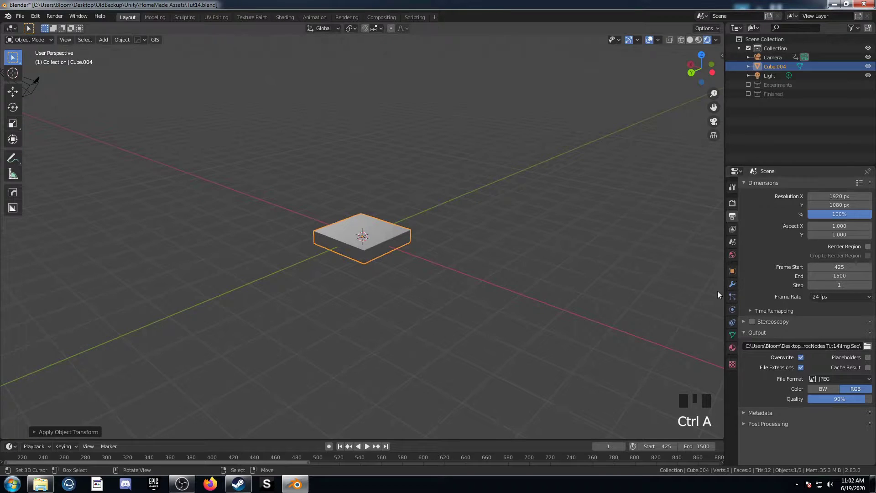
Add a Bevel modifier with 5 segments to the flattened cube
left_click(732, 284)
left_click(801, 185)
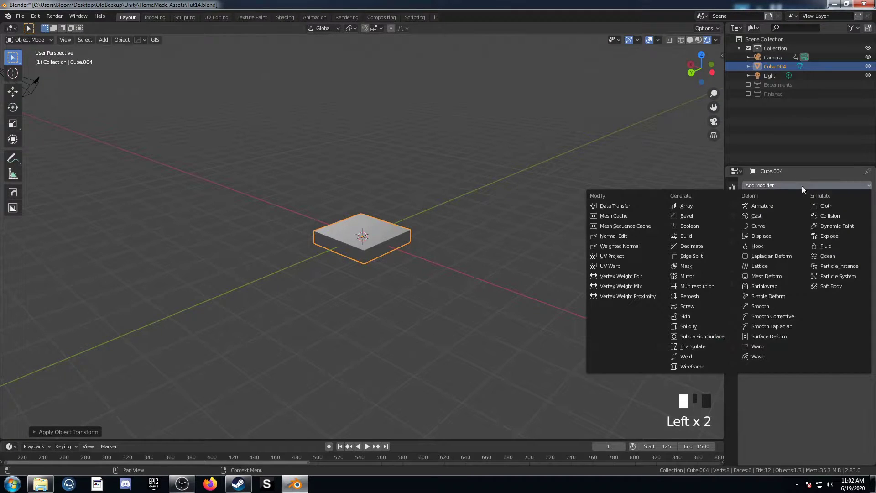
left_click(714, 215)
left_click(806, 274)
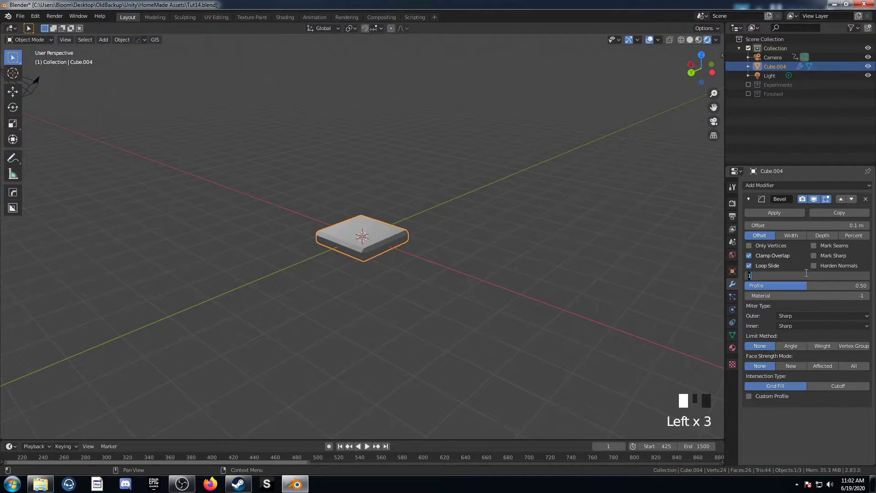
type("5")
key("Return")
Shade the beveled cube smooth
scroll(396, 269, "up", 3)
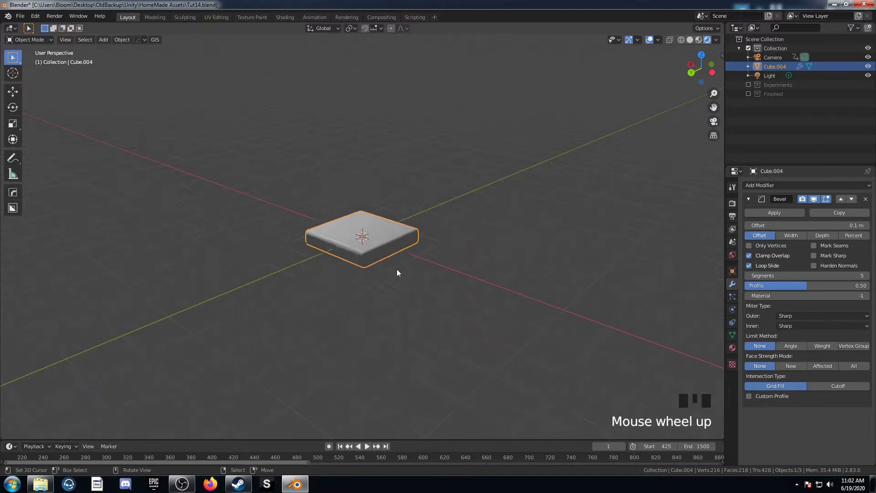
key("w")
left_click(396, 269)
middle_click_drag(397, 275, 372, 281)
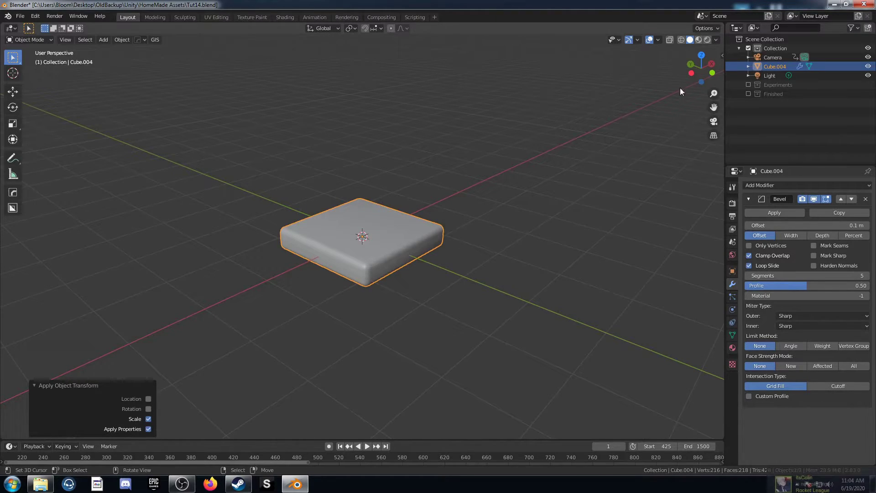
Replace the Outliner with a 3D Viewport showing the beveled cube close up
left_click(735, 27)
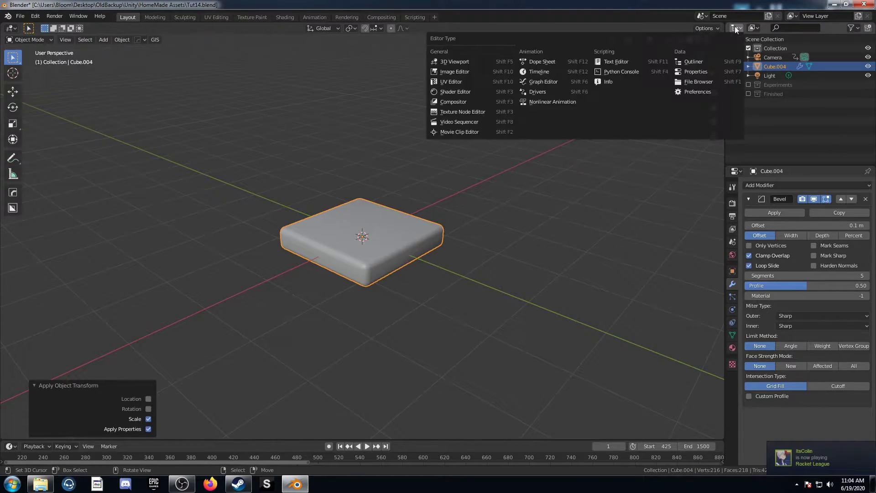
left_click(494, 62)
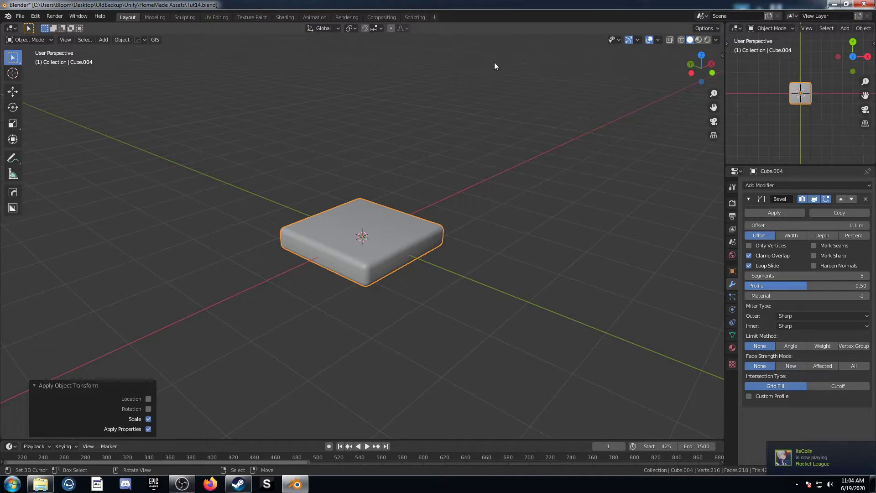
scroll(824, 109, "up", 5)
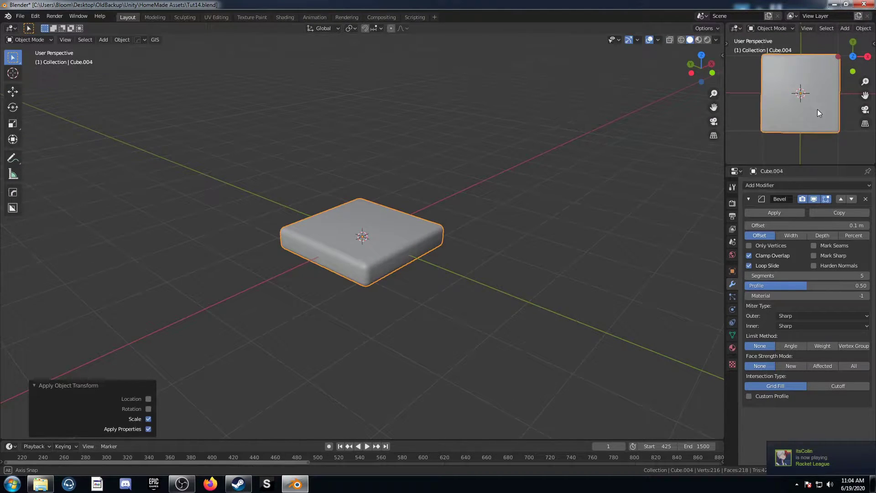
middle_click_drag(844, 43, 822, 76)
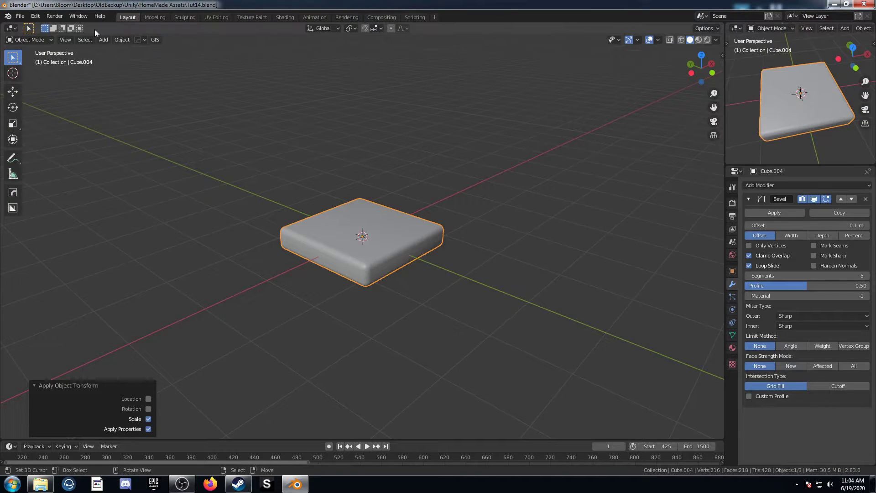
Turn the main 3D viewport into a Shader Editor and hide its sidebar
left_click(16, 29)
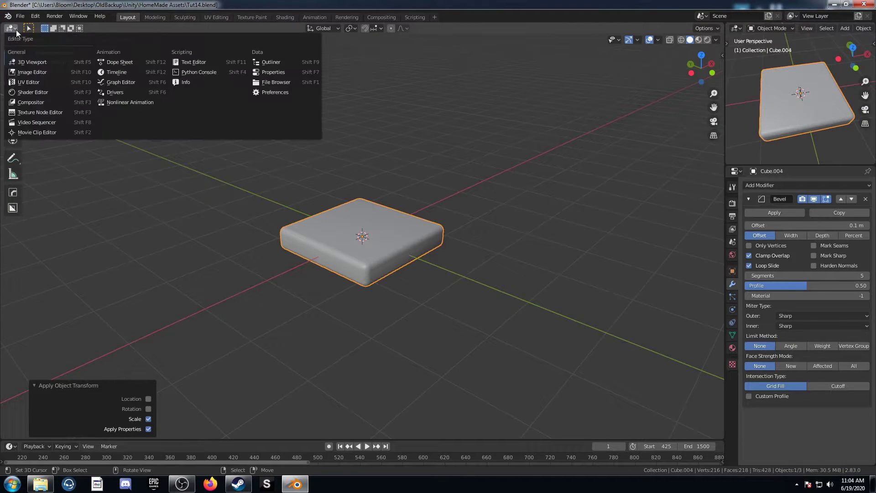
left_click(33, 93)
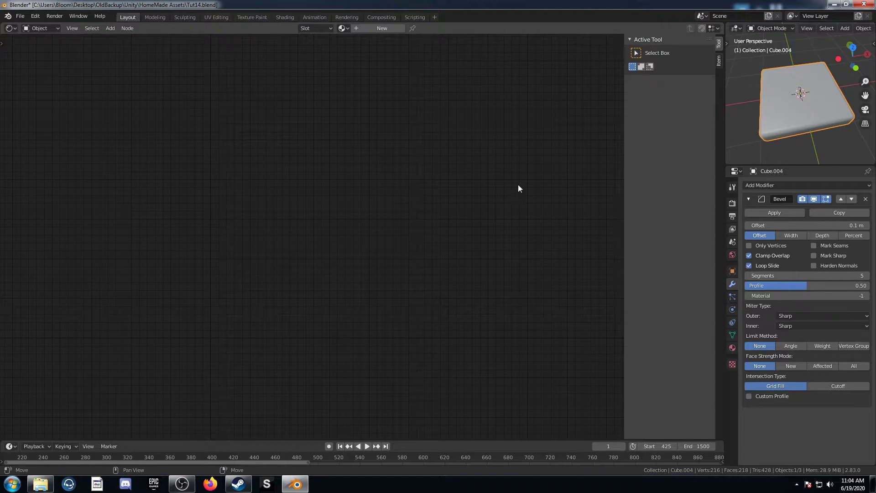
key("n")
Create a new material on the cube and name it Grate
left_click(372, 28)
left_click(373, 27)
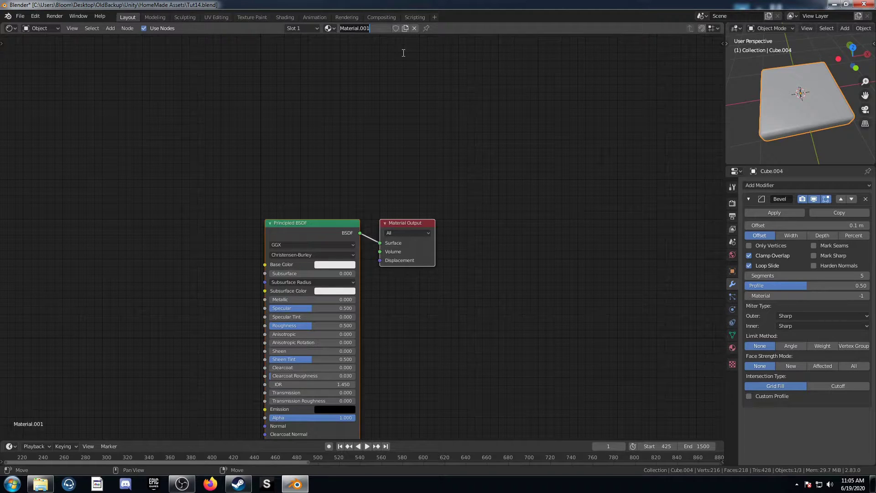
type("Grate")
key("Return")
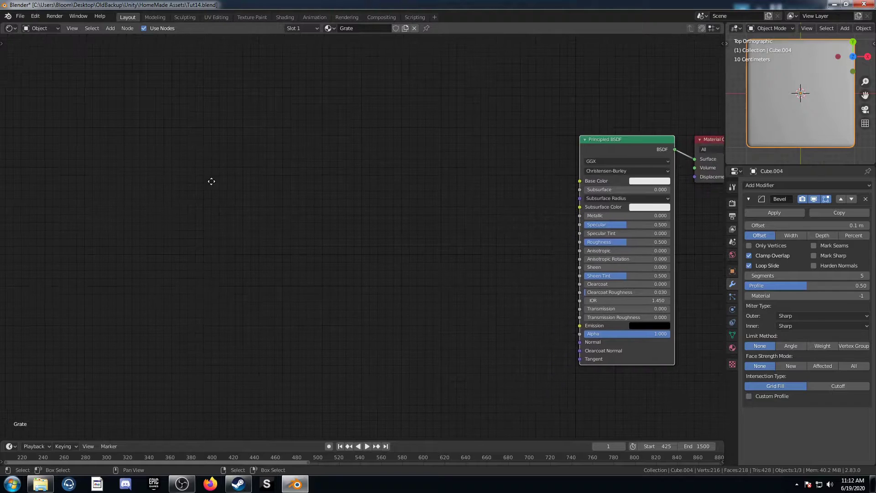
Add a Texture Coordinate node and preview its Object output on the cube
key("shift+a")
left_click(178, 235)
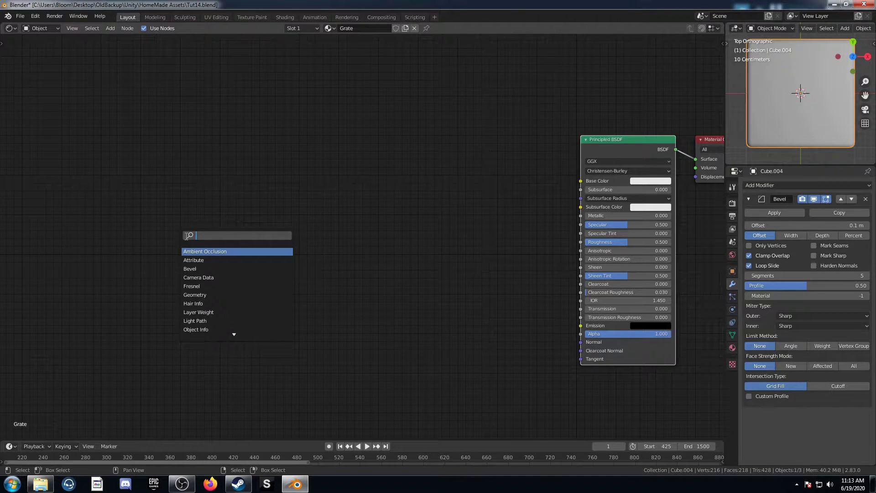
type("text")
key("Return")
left_click(159, 189)
left_click(160, 189, "ctrl+shift")
Insert a Separate XYZ node on the link from the Texture Coordinate's Object output
key("shift+a")
left_click(301, 250)
type("seop")
key("BackSpace")
key("BackSpace")
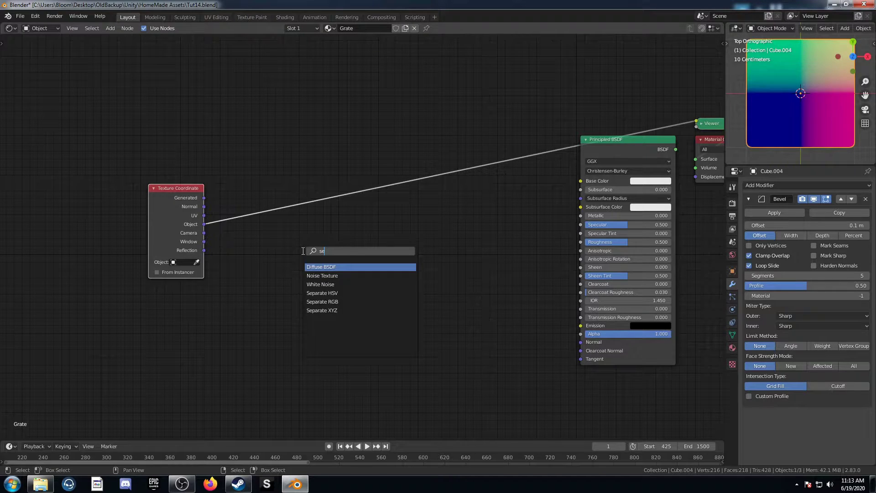
type("p")
key("Down")
key("Return")
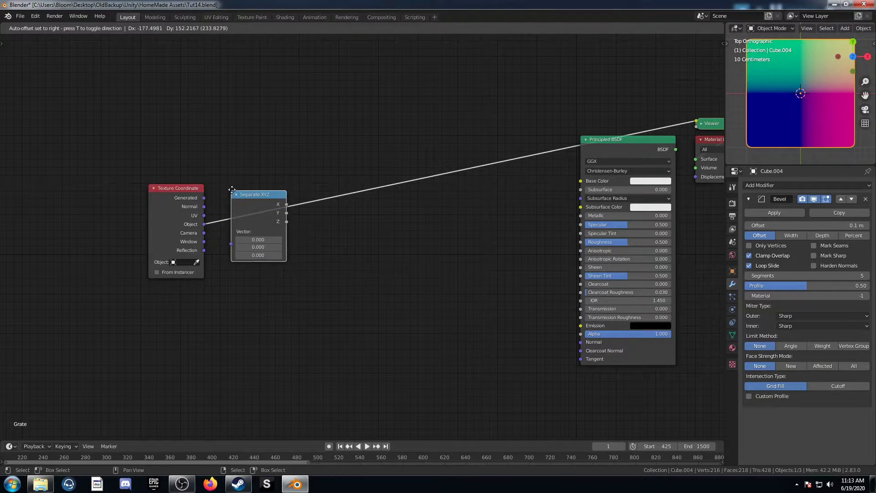
left_click(239, 188)
Insert a Math node set to Add after the Separate XYZ's X output and place a duplicate below it
key("shift+a")
left_click(343, 264)
type("math")
key("Return")
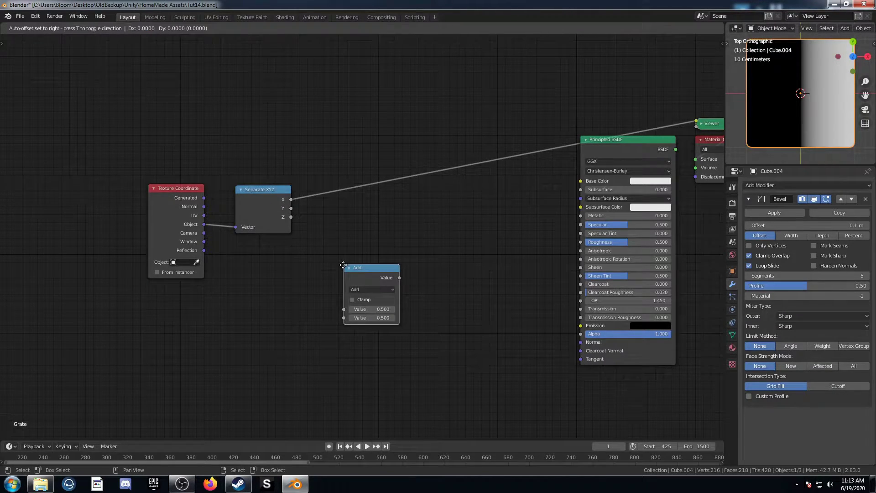
left_click(310, 135)
key("shift+d")
left_click(323, 202)
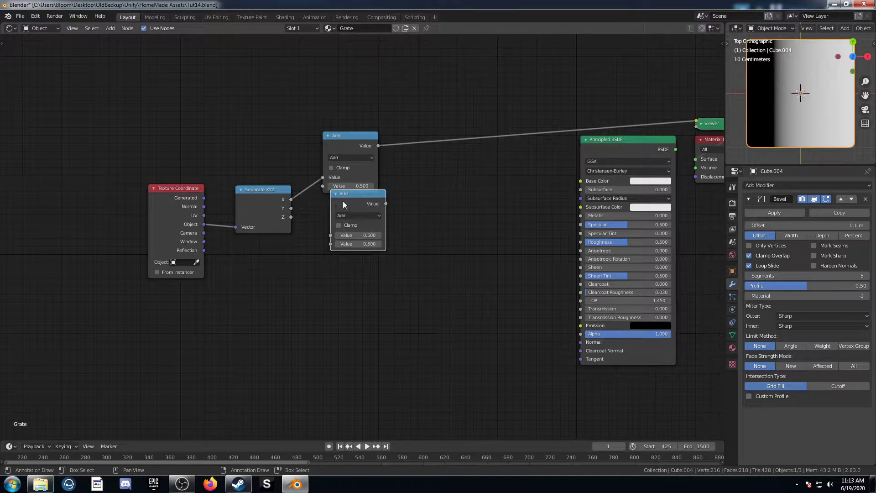
Combine both Add nodes in a third Add node and connect the Separate XYZ's Y output to the lower one
key("shift+d")
left_click(411, 134)
left_click_drag(364, 197, 410, 178)
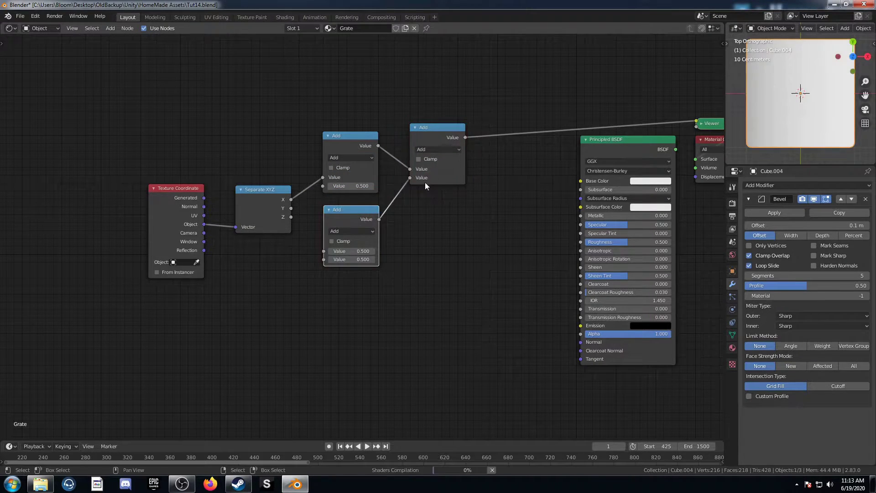
scroll(328, 174, "up", 2)
left_click_drag(268, 194, 310, 255)
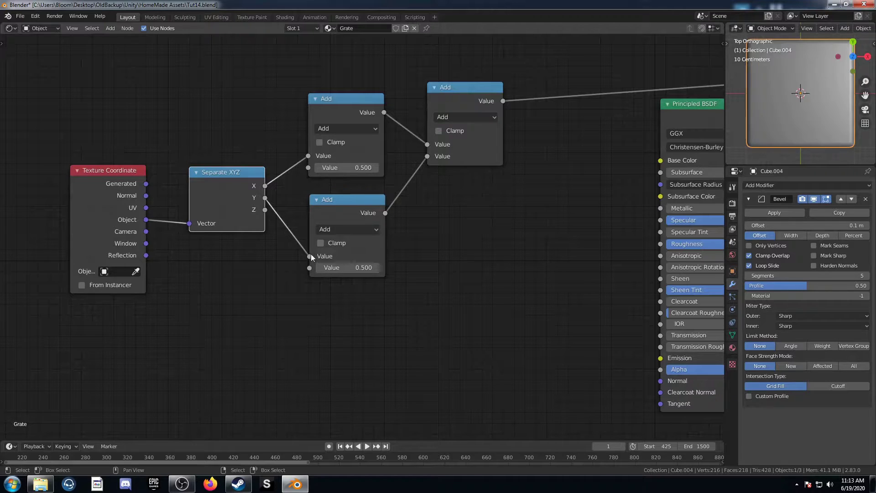
Change the operation of the two Math nodes fed by X and Y to Power
scroll(320, 235, "up", 2)
left_click(325, 119)
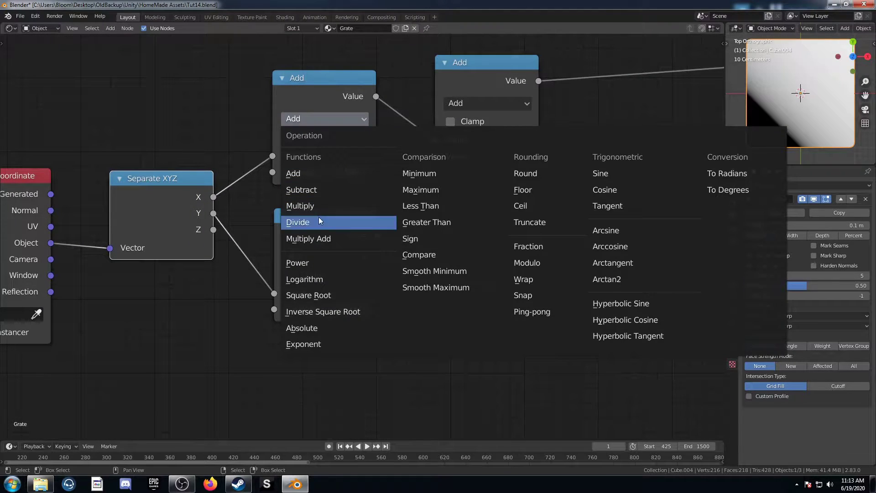
left_click(321, 263)
left_click(322, 255)
left_click(324, 142)
left_click(325, 258)
left_click(322, 157)
Set the exponent of both Power nodes to 2
middle_click_drag(323, 187, 307, 217)
left_click(305, 187)
type("2")
key("Return")
left_click(299, 327)
type("2")
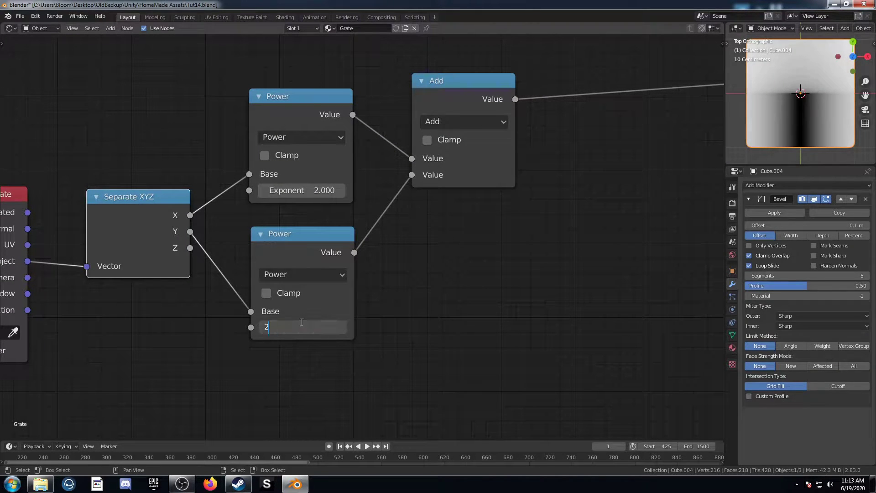
key("Return")
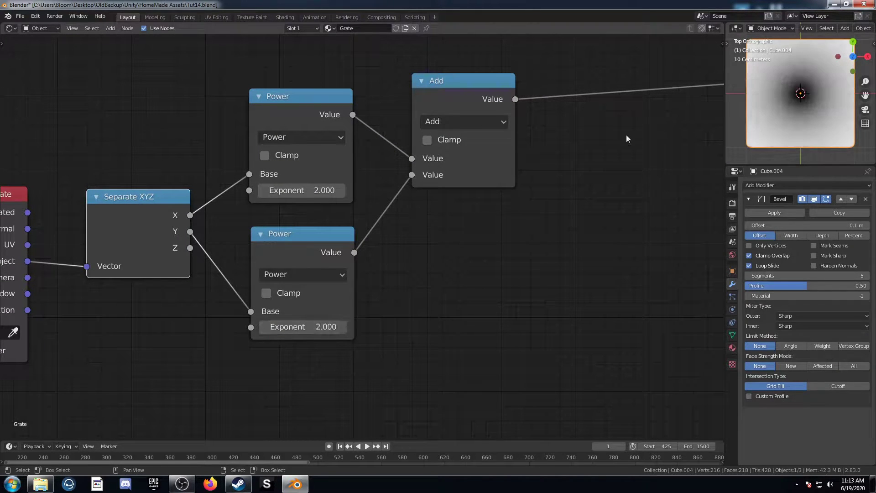
Set the upper Power node's exponent to 4 and align the lower Power node beneath it
left_click(318, 194)
type("4")
key("Return")
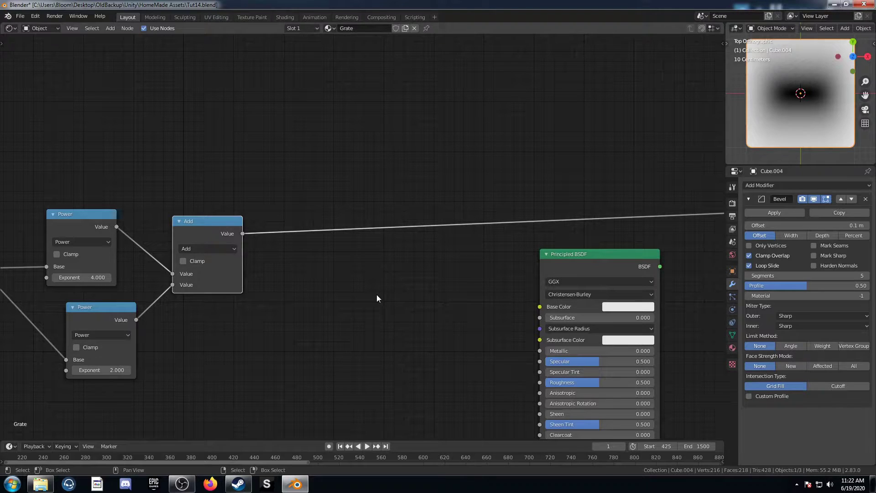
middle_click_drag(373, 293, 383, 287)
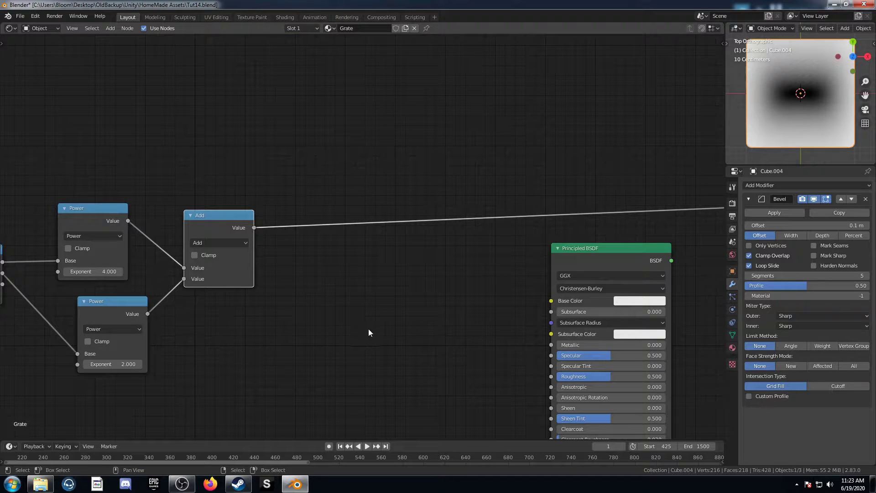
left_click_drag(118, 305, 97, 307)
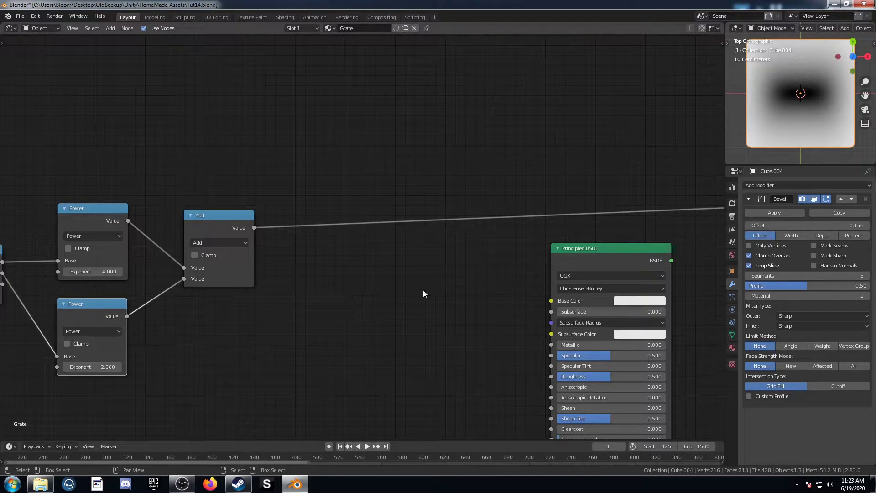
Insert a MixRGB node after the final Add node and chain a duplicate of it behind the first
key("shift+a")
left_click(421, 290)
type("mixr")
key("Return")
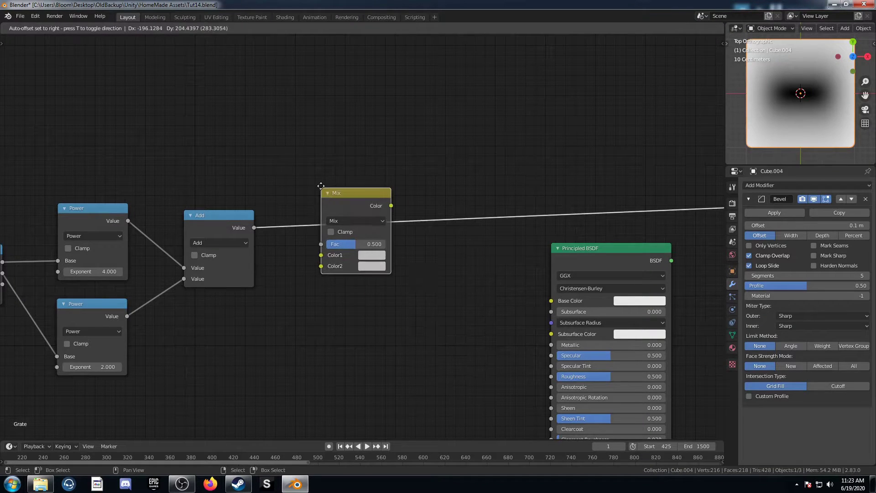
left_click(322, 201)
key("shift+d")
left_click(432, 193)
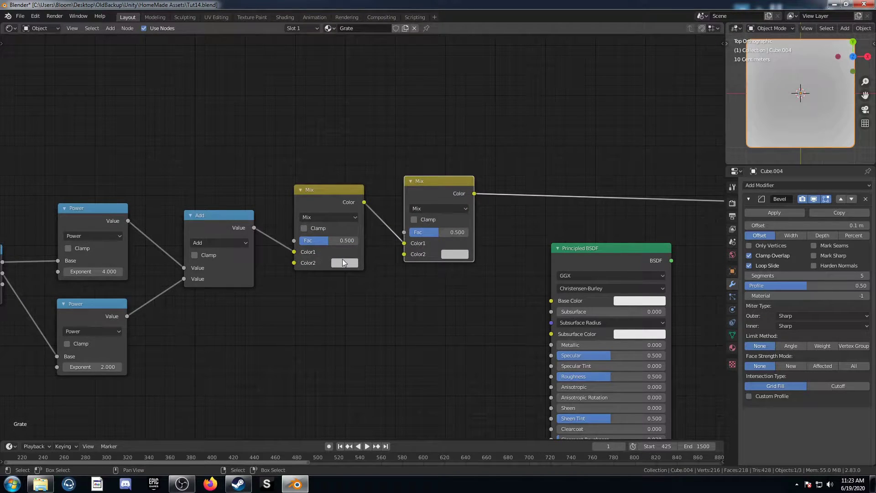
Set the first Mix node to Color Burn and the second to Color Dodge, and tidy their placement
scroll(425, 183, "up", 2)
left_click(321, 227)
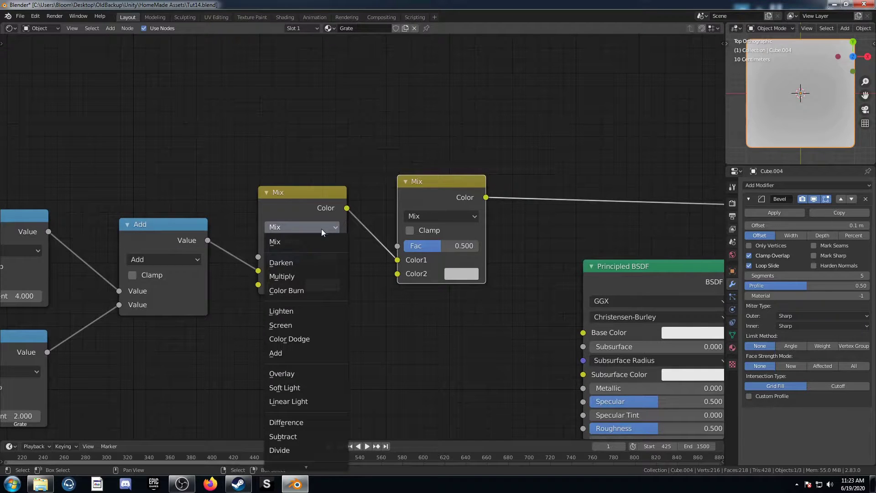
left_click(316, 288)
left_click(451, 215)
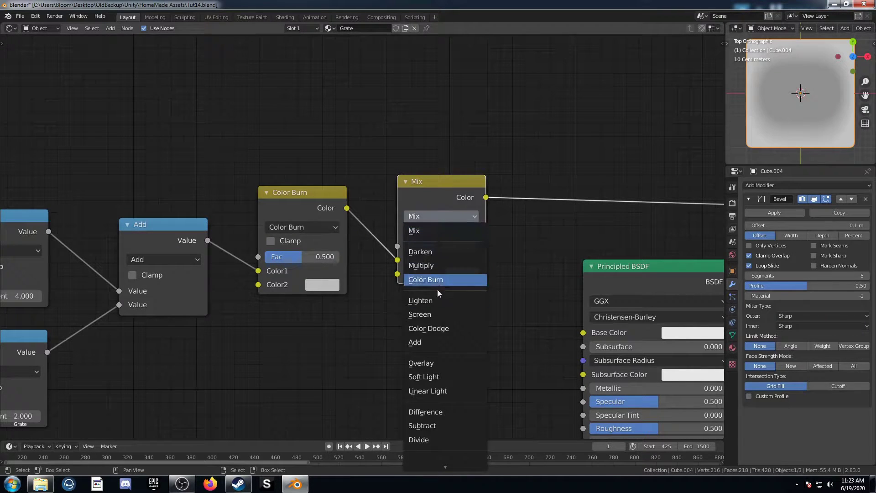
left_click(441, 328)
middle_click_drag(443, 325, 425, 336)
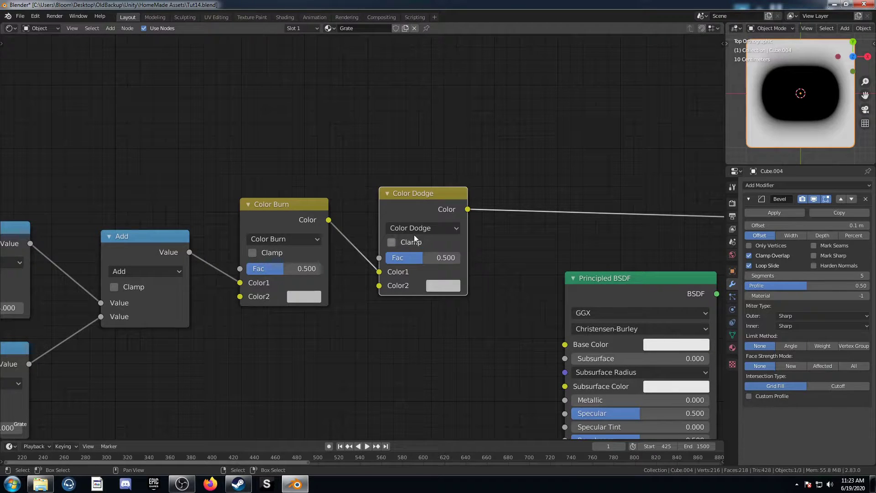
middle_click_drag(419, 336, 438, 338)
left_click_drag(325, 206, 329, 200)
left_click_drag(436, 196, 442, 192)
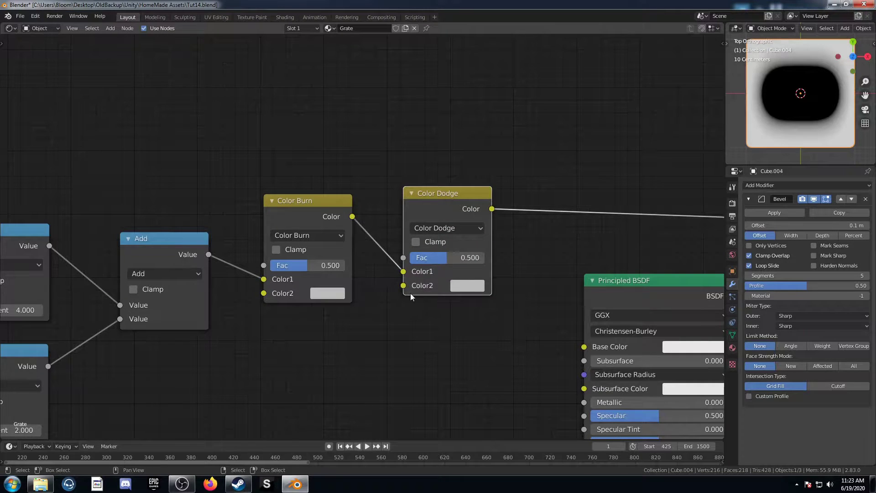
Set the second color of the Color Dodge node to white and lighten the Color Burn node's second color to light grey
scroll(337, 311, "up", 2)
left_click(491, 281)
scroll(560, 112, "up", 5)
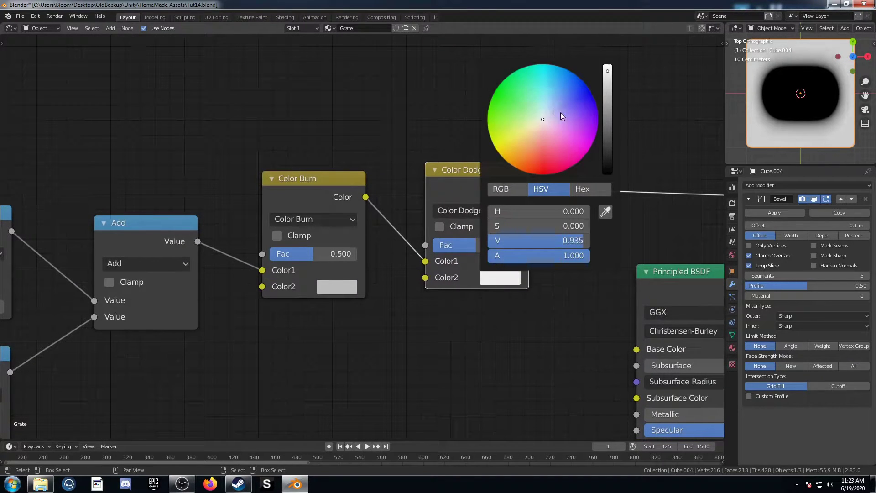
left_click(334, 288)
left_click(440, 96)
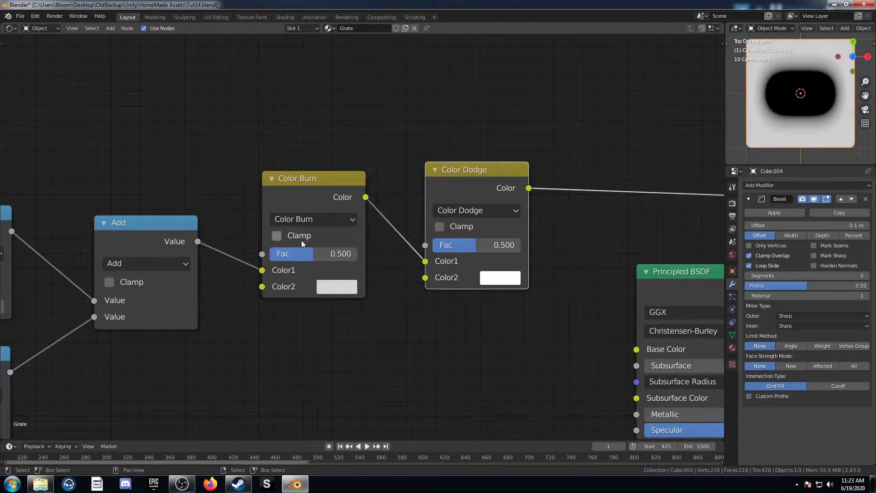
Set the factor of the Color Burn node to 0.150 and of the Color Dodge node to 0.900
mouse_move(340, 258)
left_mouse_down()
mouse_move(296, 258)
mouse_move(356, 254)
mouse_move(283, 254)
left_mouse_up()
left_click_drag(469, 249, 515, 245)
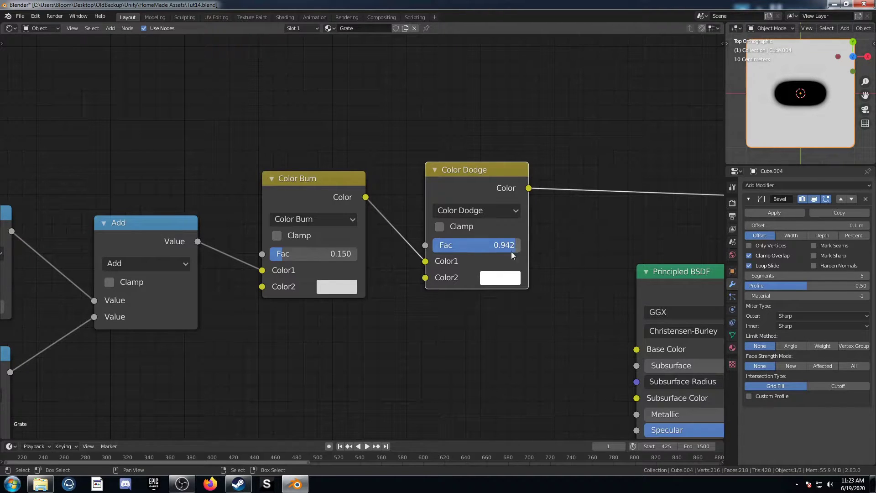
scroll(420, 337, "down", 2)
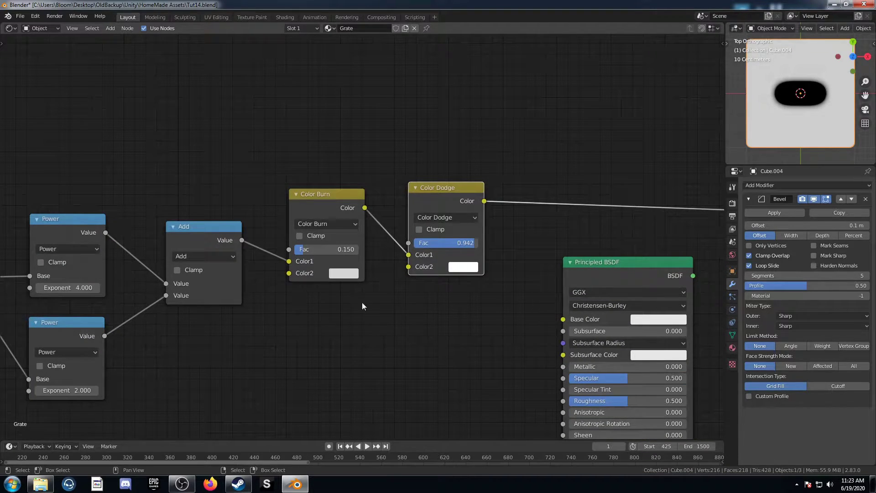
scroll(367, 289, "up", 3)
middle_click_drag(368, 295, 363, 267)
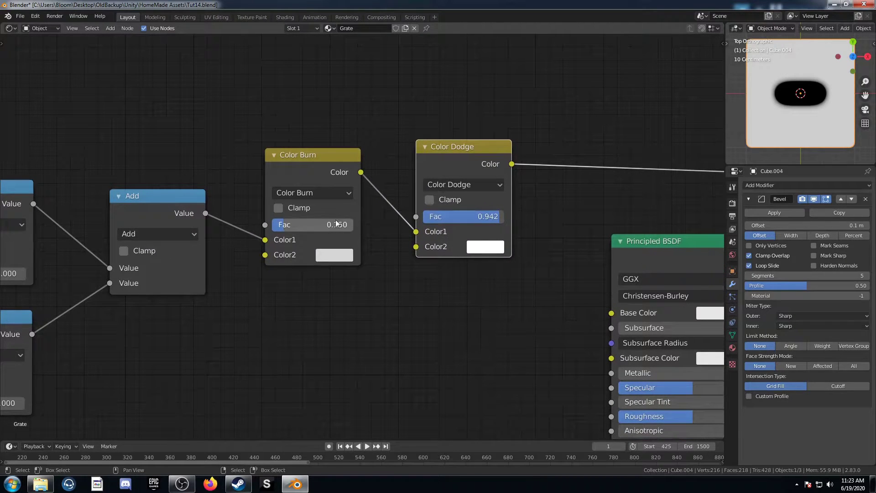
left_click_drag(500, 217, 496, 216)
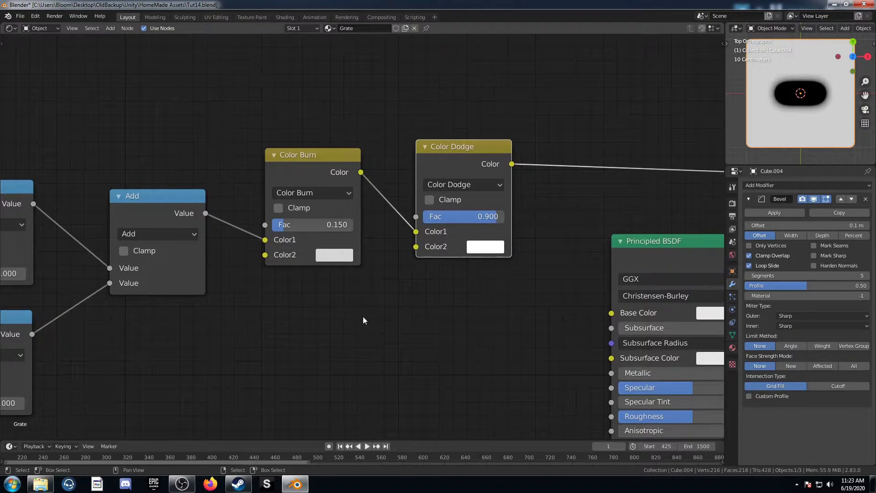
Duplicate the upper Power node and insert the copy between the X output of Separate XYZ and the original
middle_click_drag(363, 316, 392, 316)
scroll(245, 369, "down", 3)
middle_click_drag(198, 364, 427, 347)
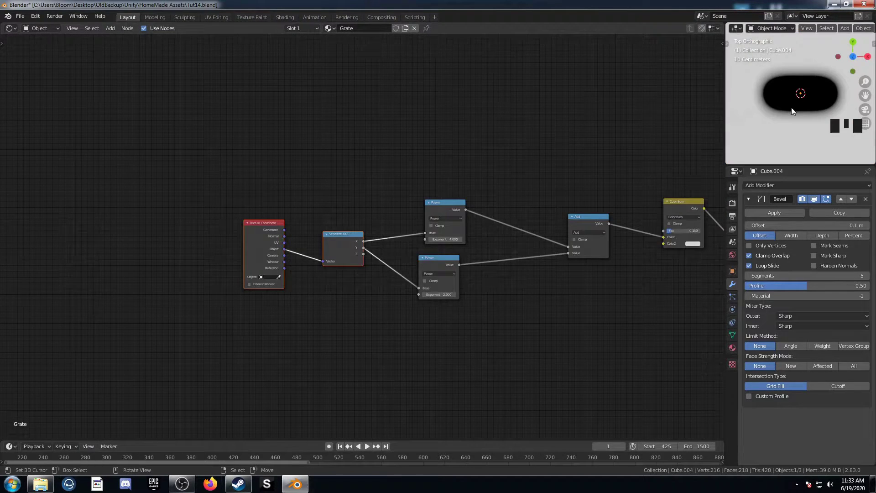
scroll(791, 107, "down", 2)
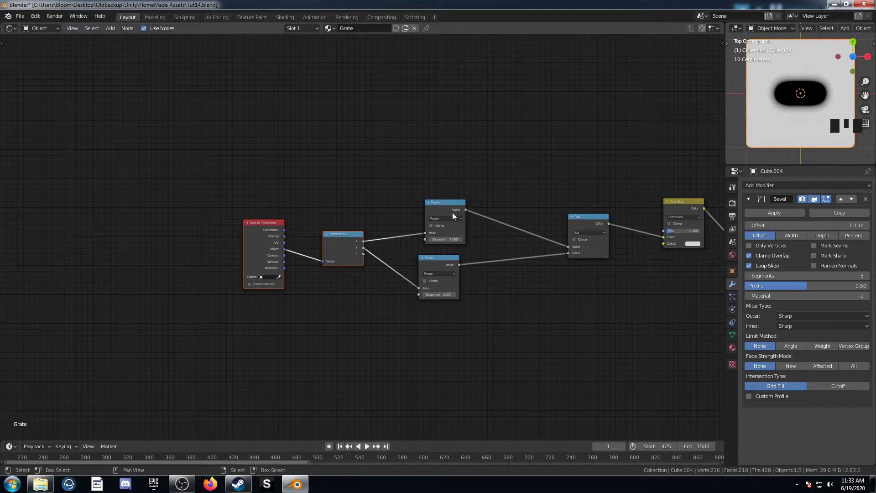
scroll(361, 238, "up", 4)
middle_click_drag(479, 190, 451, 172)
left_click(452, 172)
key("shift+d")
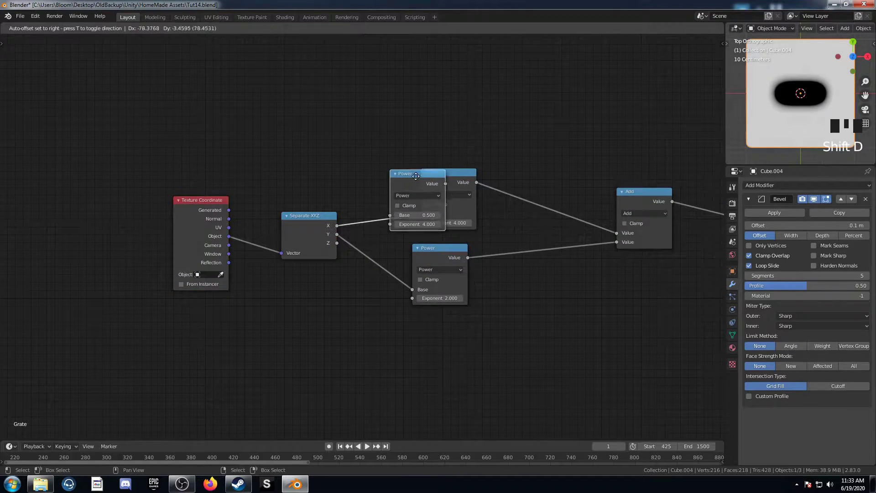
left_click(399, 176)
Change the inserted copy of the Power node to Multiply with a value of 5
scroll(407, 194, "up", 4)
middle_click_drag(423, 223, 384, 232)
left_click(387, 196)
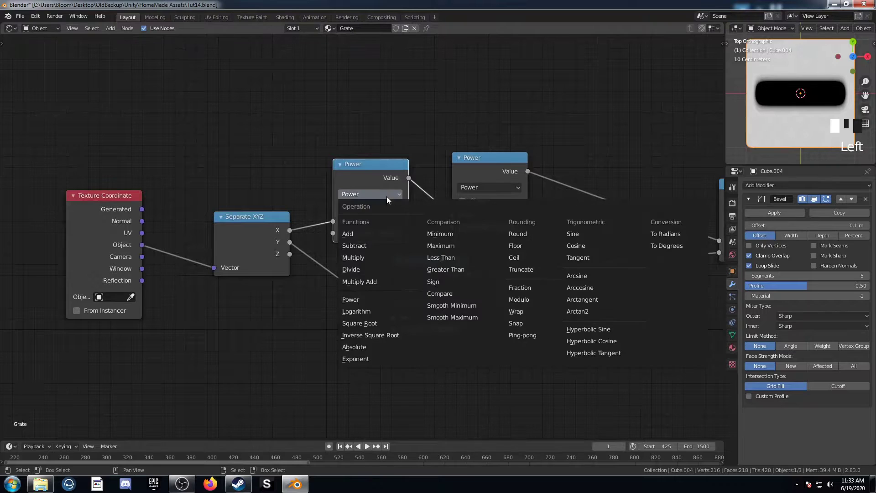
left_click(378, 255)
left_click(382, 228)
type("5")
key("Return")
Duplicate the Multiply node and insert the copy on the Y link before the lower Power node
key("shift+d")
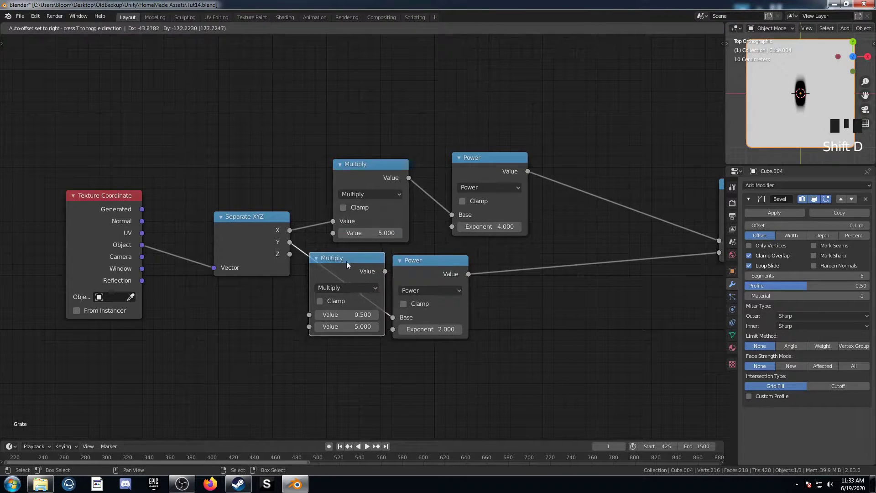
left_click(349, 264)
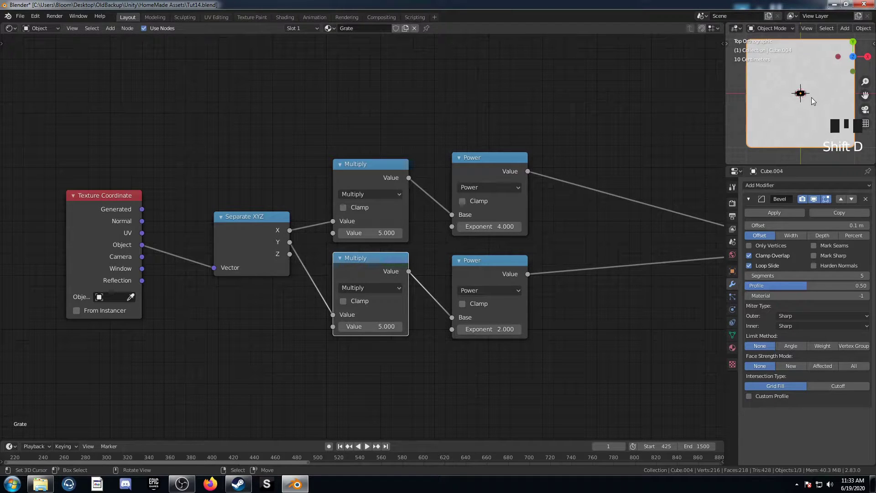
scroll(810, 98, "up", 1)
scroll(804, 103, "down", 2)
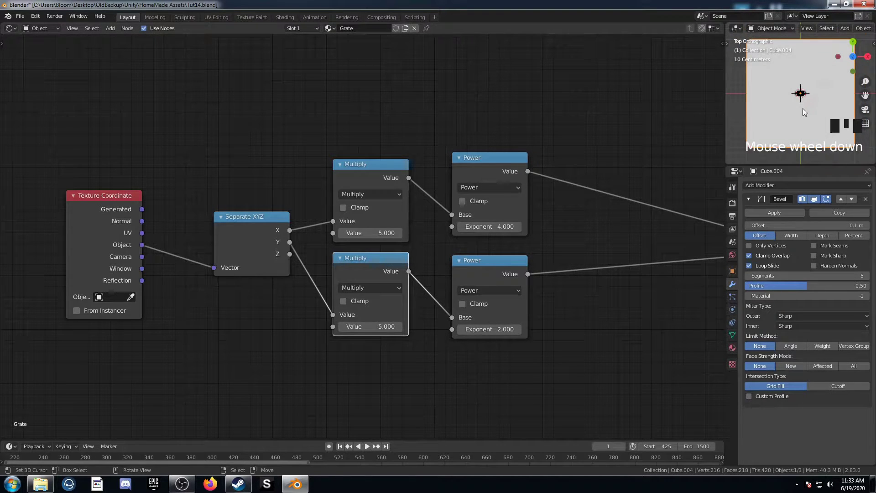
Duplicate the final Add node, insert the copy before the upper Multiply node and set its value to -0.1
scroll(471, 234, "down", 3)
middle_click_drag(595, 213, 568, 192, "shift")
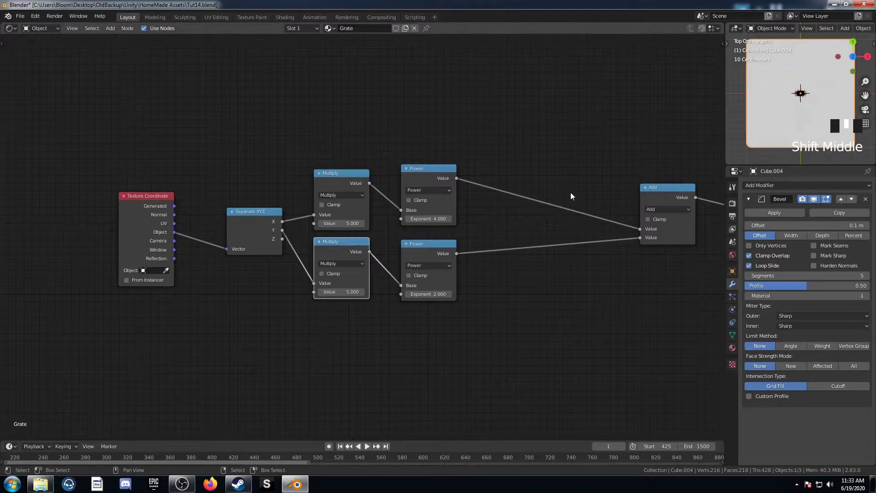
left_click(666, 190)
key("shift+d")
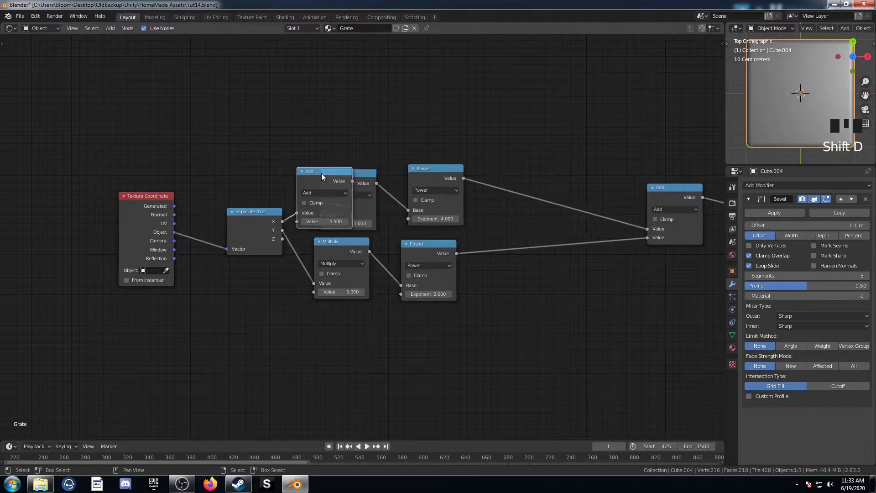
left_click(342, 176)
left_click(350, 222)
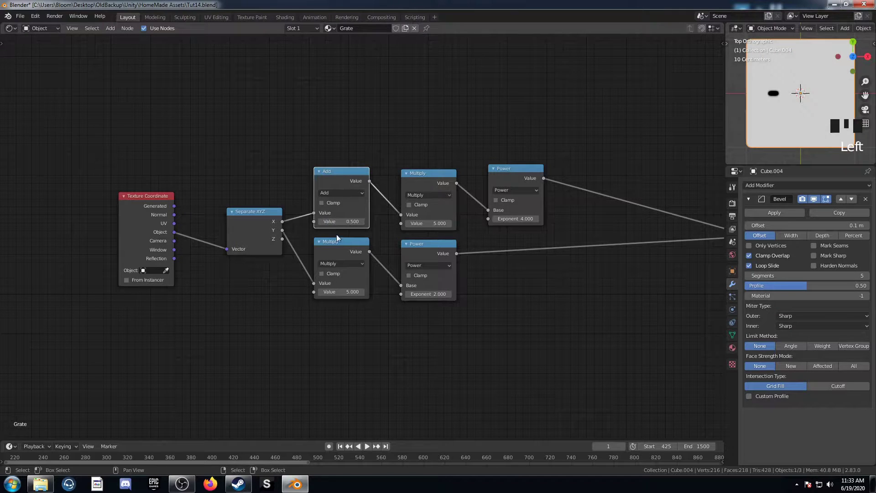
scroll(338, 235, "up", 5)
type("0.1")
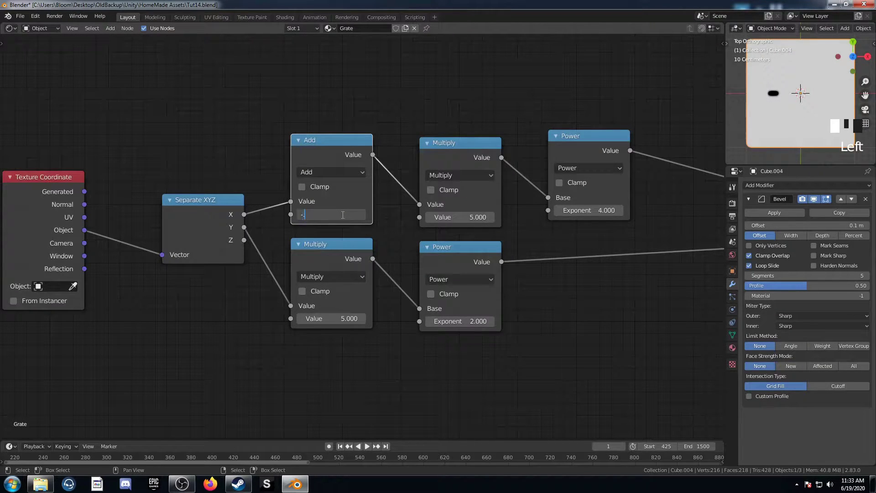
key("Return")
Duplicate the new Add node and insert the copy on the Y link before the lower Multiply node
left_click(339, 142)
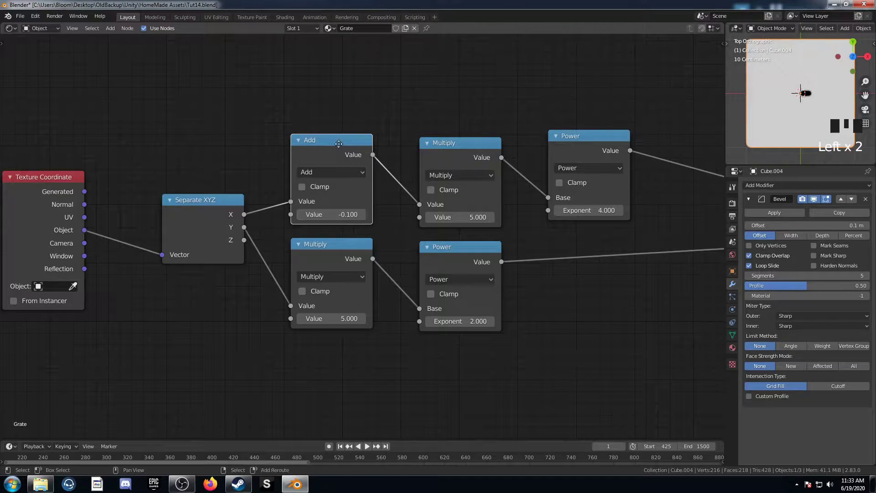
key("shift+d")
left_click(339, 240)
scroll(757, 98, "up", 2)
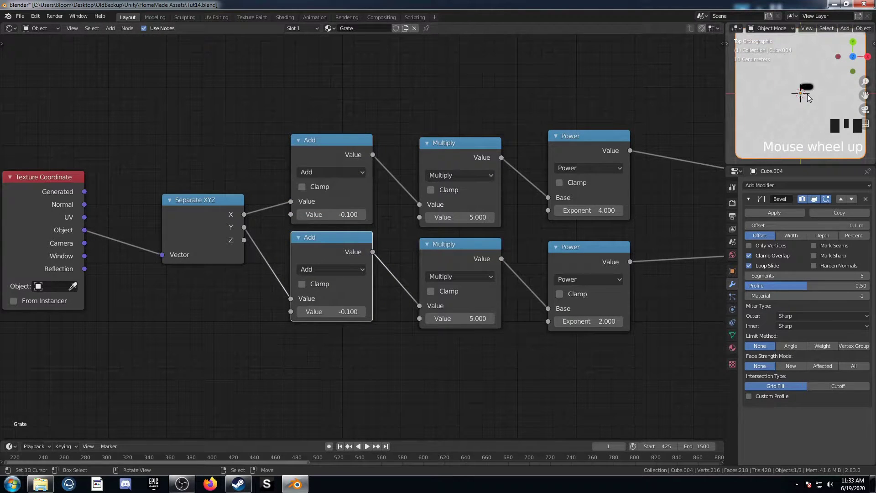
Set the value of the upper Add node to -0.12 and of the lower Add node to -0.08
left_click(331, 215)
left_click(338, 216)
type("2")
key("Return")
left_click(339, 310)
key("BackSpace")
type("8")
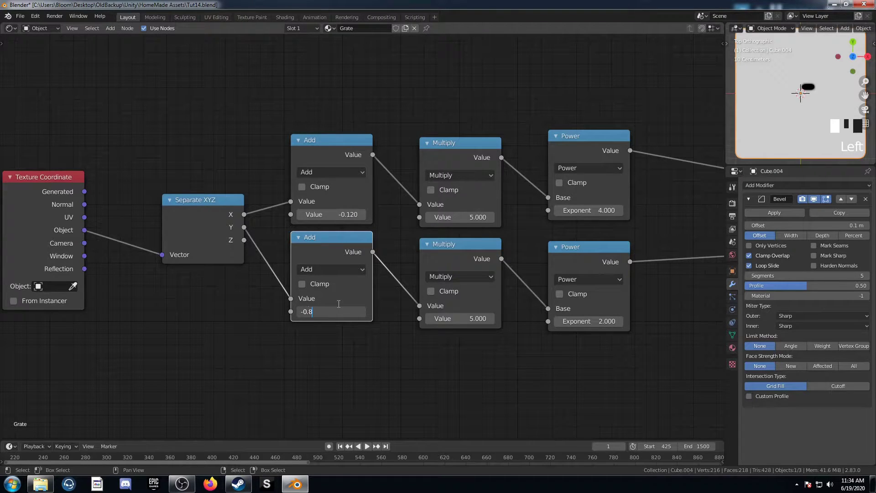
key("Return")
double_click(338, 310)
key("BackSpace")
type("08")
key("Return")
Insert an Absolute node before the upper Add node by converting a duplicate, and place a copy of it before the lower Add node
scroll(387, 224, "down", 2)
middle_click_drag(387, 224, 398, 250)
middle_click_drag(389, 261, 411, 248)
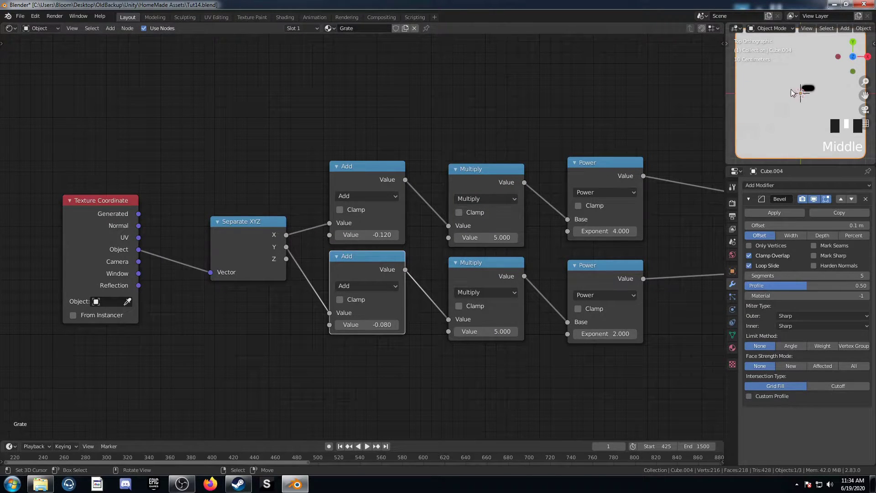
left_click(362, 169)
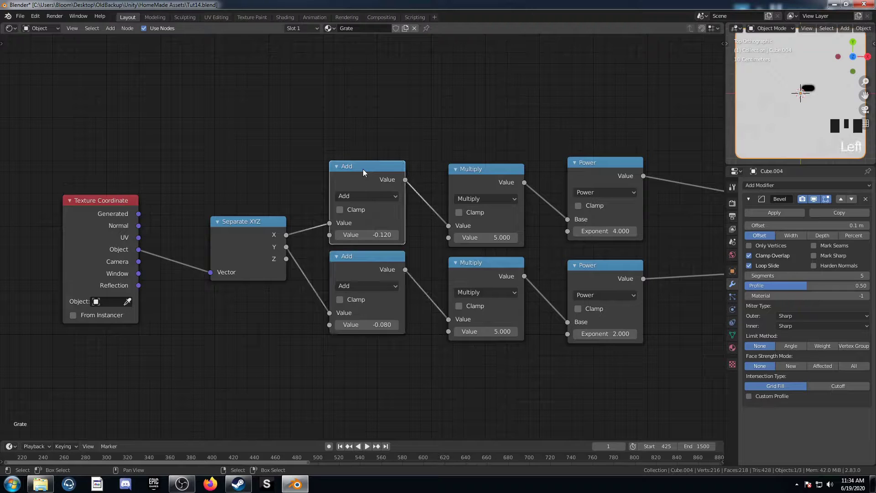
key("shift+d")
left_click(347, 187)
left_click(354, 199)
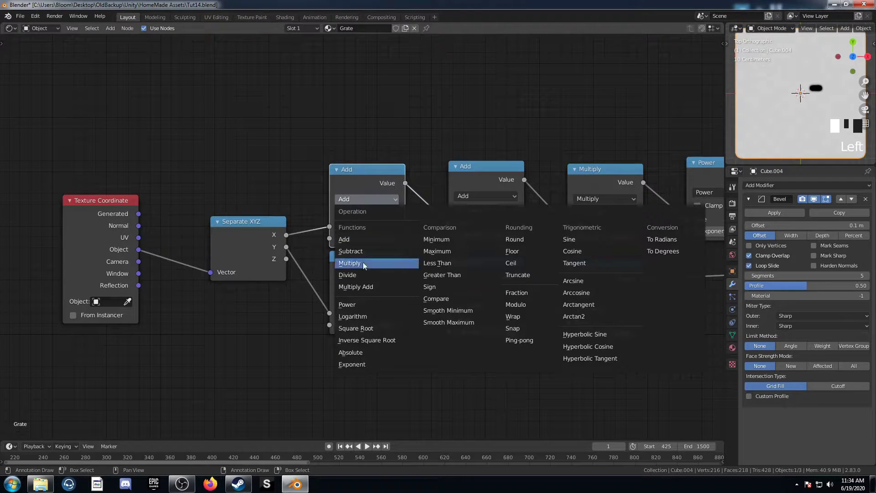
left_click(368, 354)
key("shift+d")
left_click(383, 264)
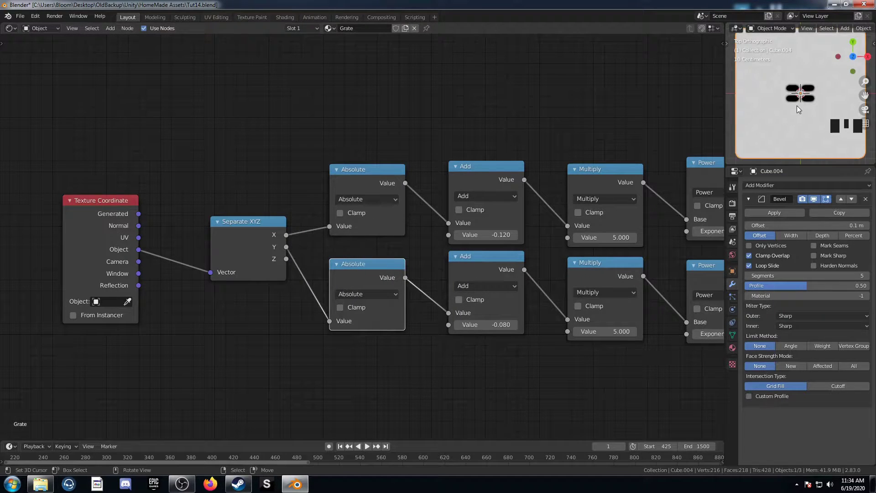
Try different offset values on the lower and upper Add nodes and undo the changes
middle_click_drag(577, 305, 494, 283)
mouse_move(403, 304)
left_mouse_down()
mouse_move(410, 304)
mouse_move(385, 304)
mouse_move(398, 304)
left_mouse_up()
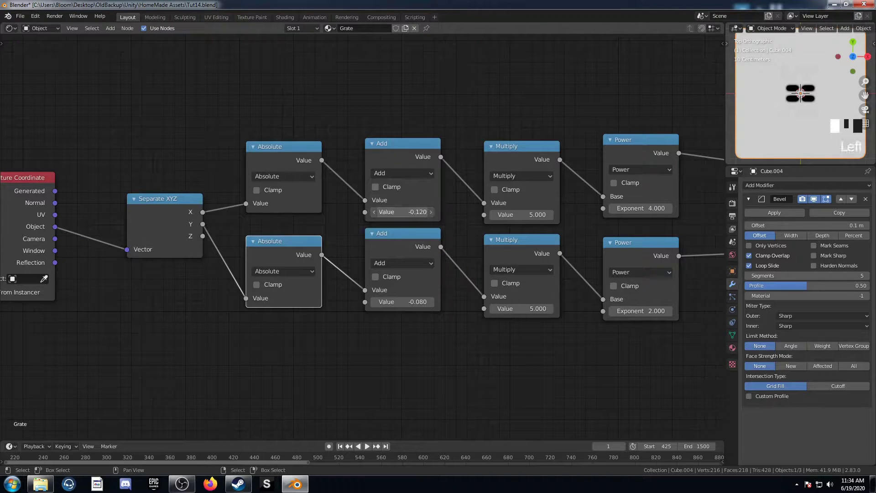
left_click_drag(402, 212, 380, 211)
key("ctrl+z")
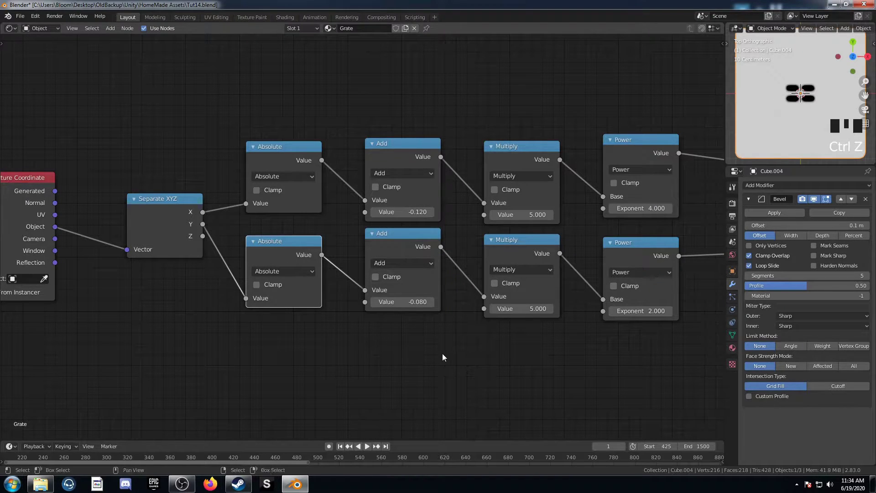
Duplicate the upper Add node before the upper Absolute node, set its value to -0.24 and nudge the lower Absolute node aside
middle_click_drag(421, 340, 414, 345)
scroll(335, 367, "down", 3)
middle_click_drag(335, 367, 403, 343)
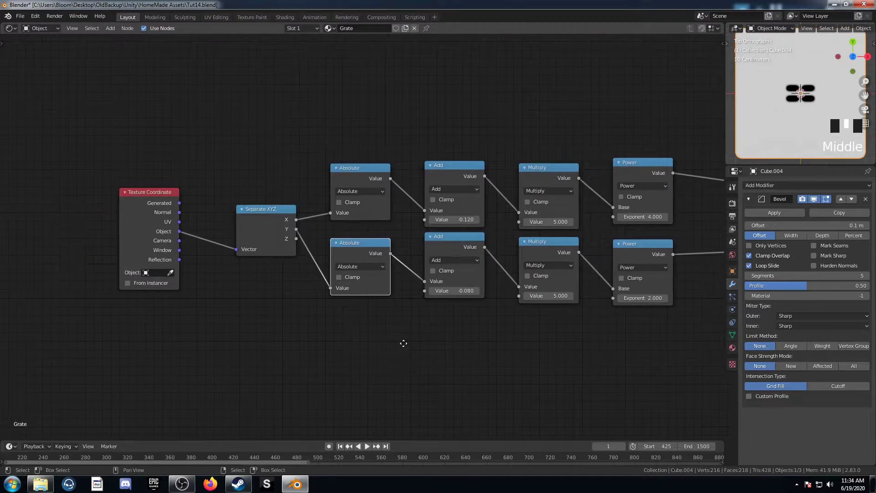
scroll(455, 223, "up", 2)
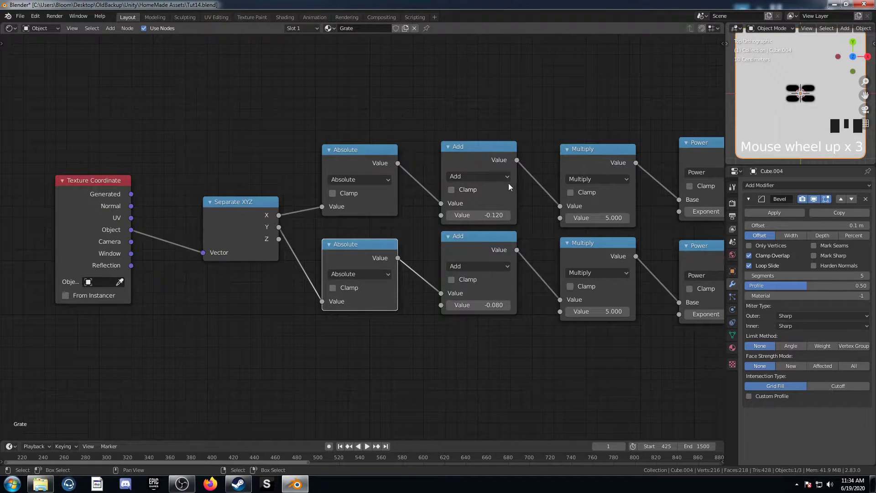
middle_click_drag(509, 183, 477, 144)
left_click(477, 145)
key("shift+d")
left_click(356, 157)
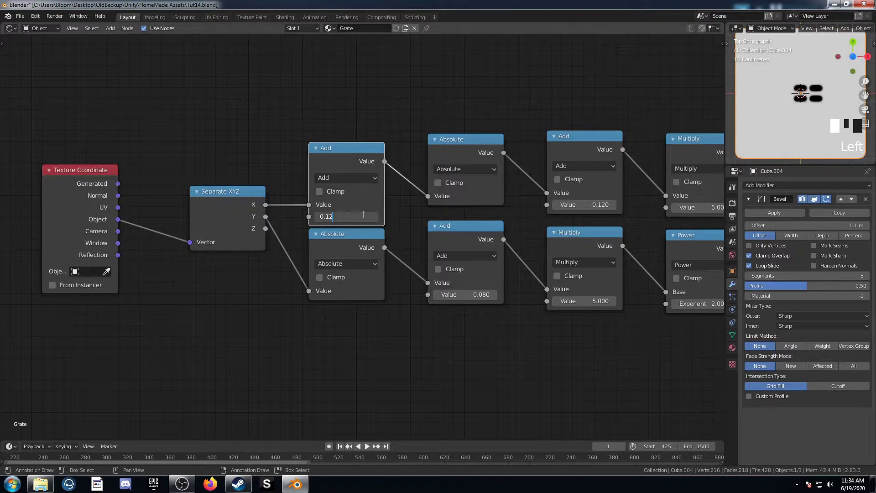
type("2")
key("Return")
left_click_drag(363, 233, 378, 241)
left_click(571, 233)
key("shift+d")
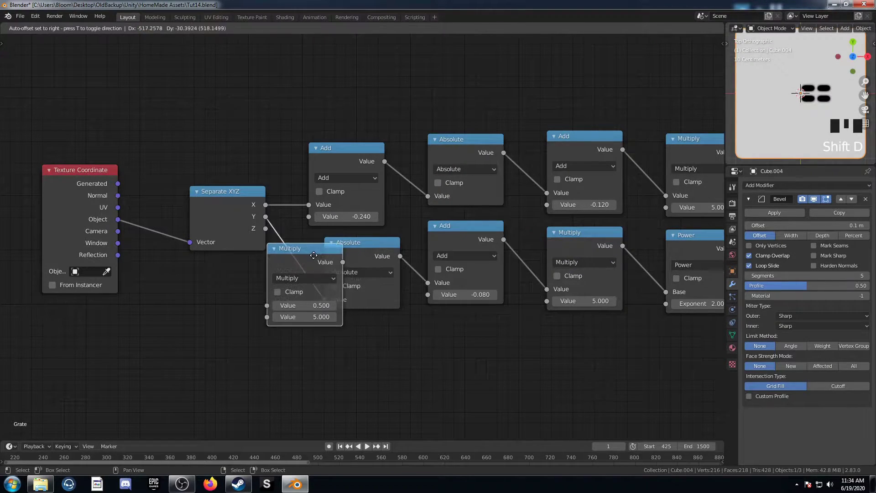
left_click(376, 289)
left_click(360, 315)
type("5.0")
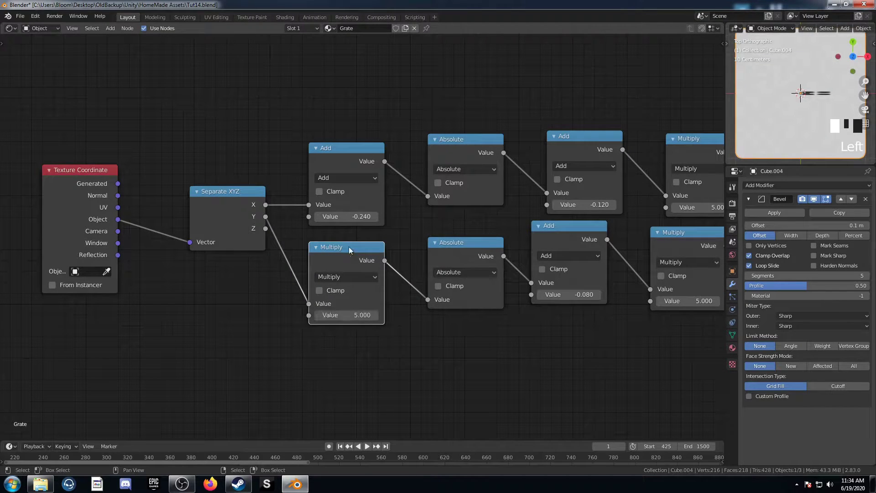
key("ctrl+x")
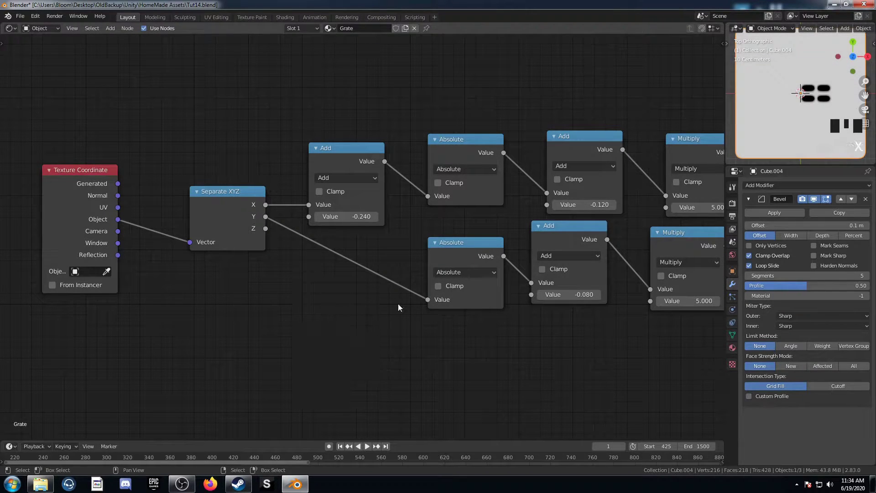
Duplicate the lower Add node, insert the copy before the lower Absolute node and double its value to -0.16
left_click(585, 226)
key("shift+d")
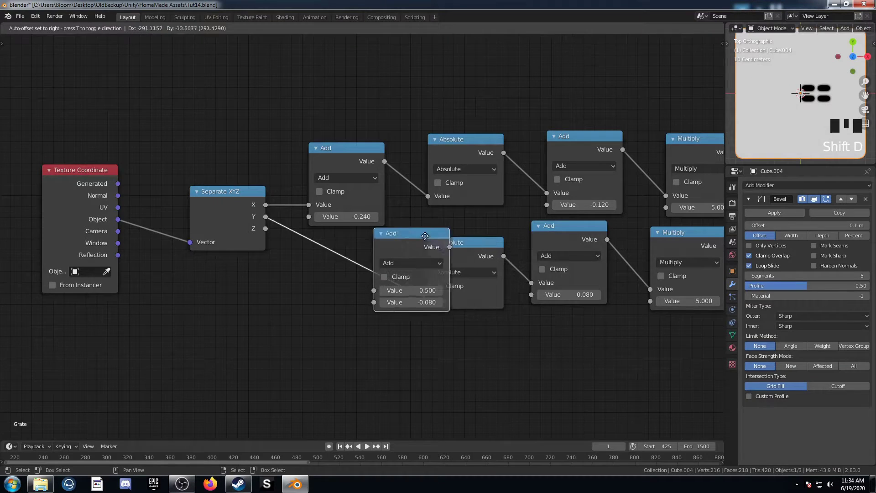
left_click(393, 283)
left_click(367, 311)
type("*2")
key("Return")
Duplicate the Absolute node to the start of both the X and Y chains and align the two copies
left_click(478, 242)
key("shift+d")
left_click(294, 172)
key("shift+d")
left_click(328, 257)
scroll(404, 292, "down", 4)
middle_click_drag(405, 291, 402, 301)
left_click_drag(354, 172, 354, 140)
left_click_drag(352, 248, 355, 259)
Duplicate the -0.24 Add node, insert the copy at the start of the X chain and double its value to -0.48
left_click(437, 185)
key("shift+d")
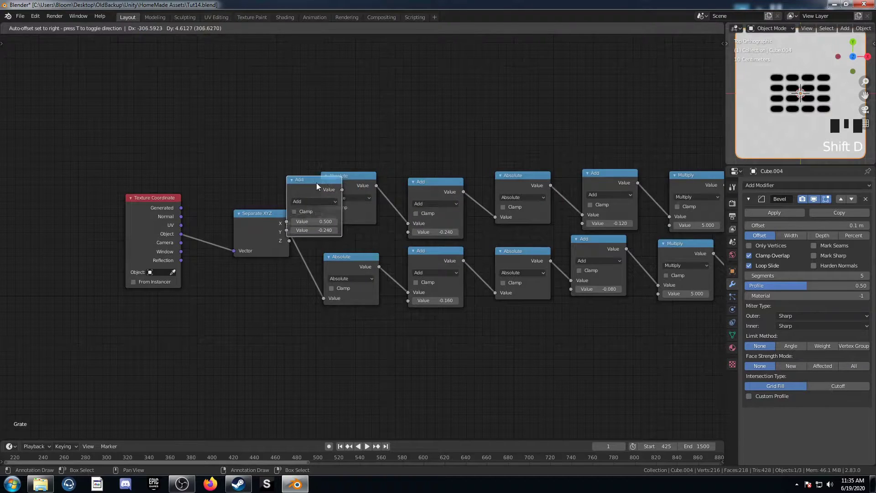
left_click(316, 183)
left_click(354, 230)
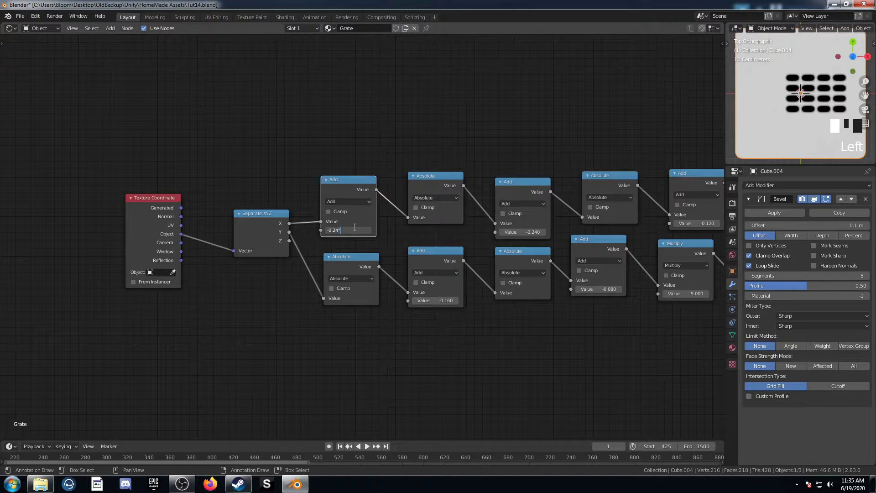
type("*2")
key("Return")
Duplicate the -0.16 Add node, insert the copy at the start of the Y chain and double its value to -0.32
left_click(441, 267)
key("shift+d")
left_click(350, 259)
left_click(358, 303)
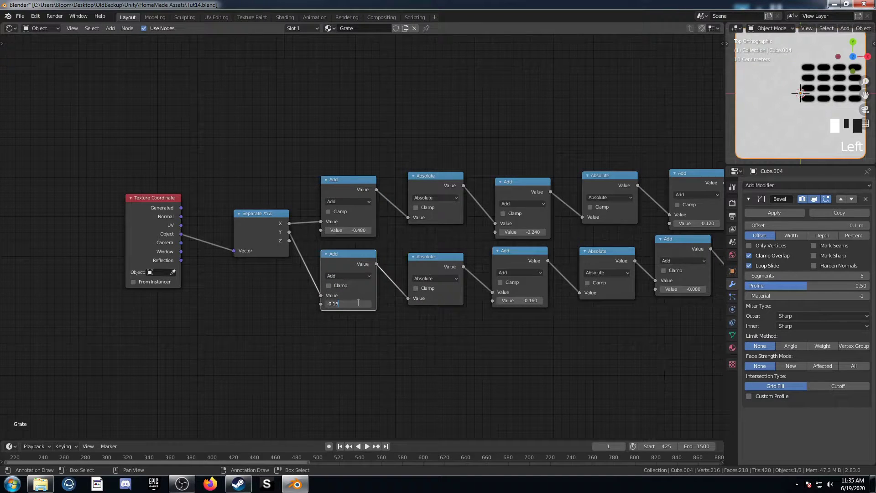
type("*2")
key("Return")
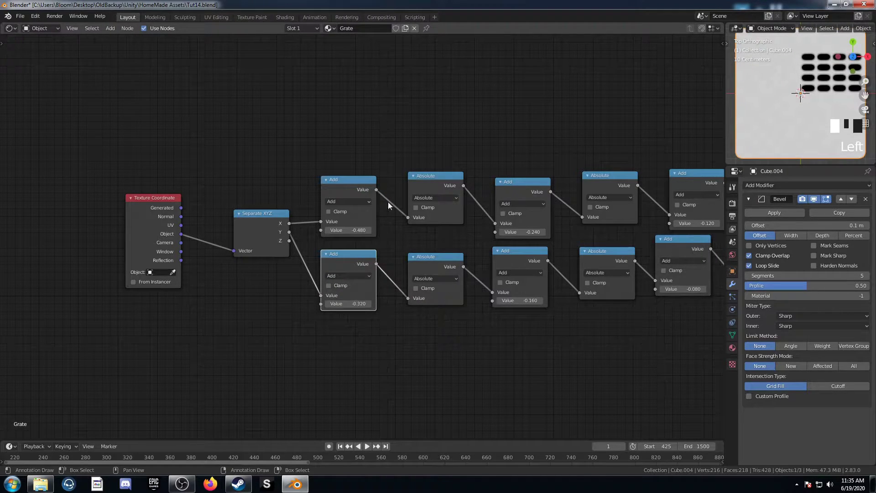
Insert copies of the Absolute node ahead of the -0.48 and -0.32 Add nodes in the X and Y chains
left_click(430, 180)
key("shift+d")
left_click(315, 196)
key("shift+d")
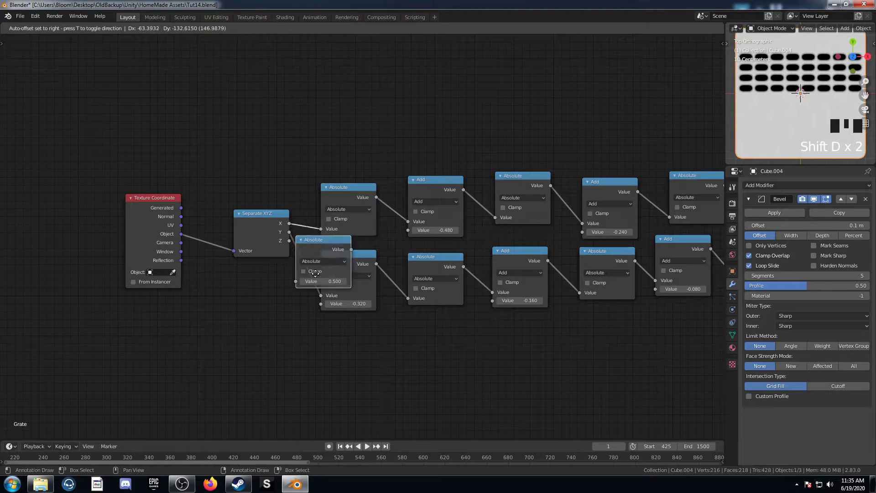
left_click(314, 269)
middle_click_drag(794, 105, 779, 54)
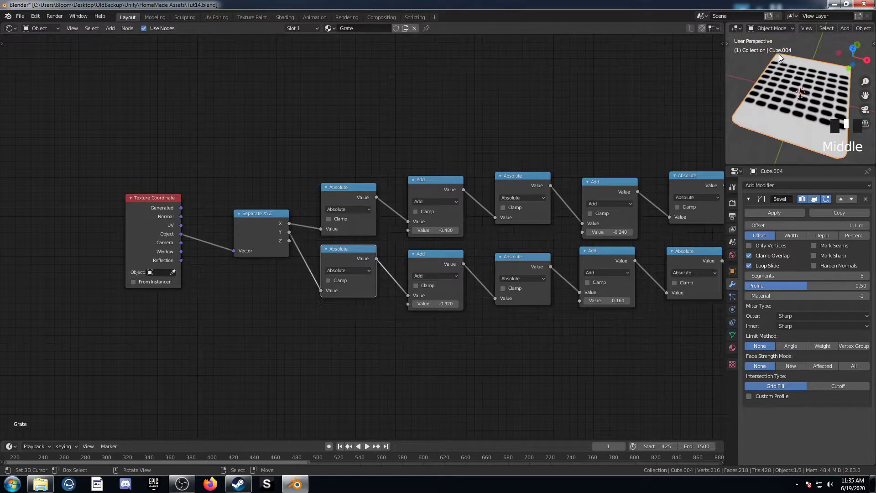
middle_click_drag(795, 106, 833, 103)
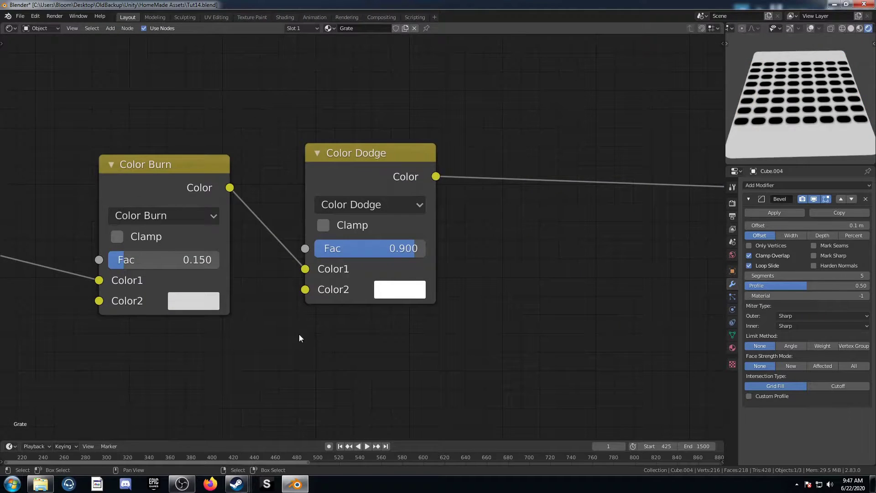
Set the Color Burn node's Fac to 0.01 and inspect the hole pattern on the plate
middle_click_drag(223, 294, 170, 271)
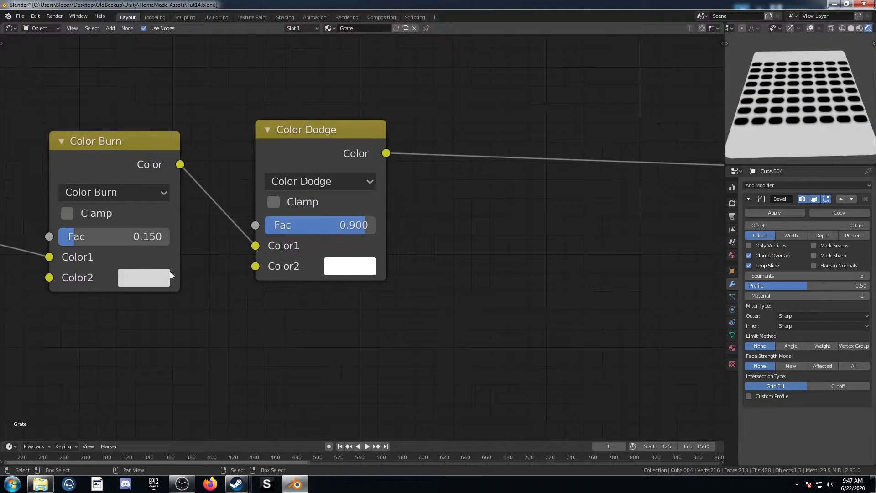
left_click(132, 236)
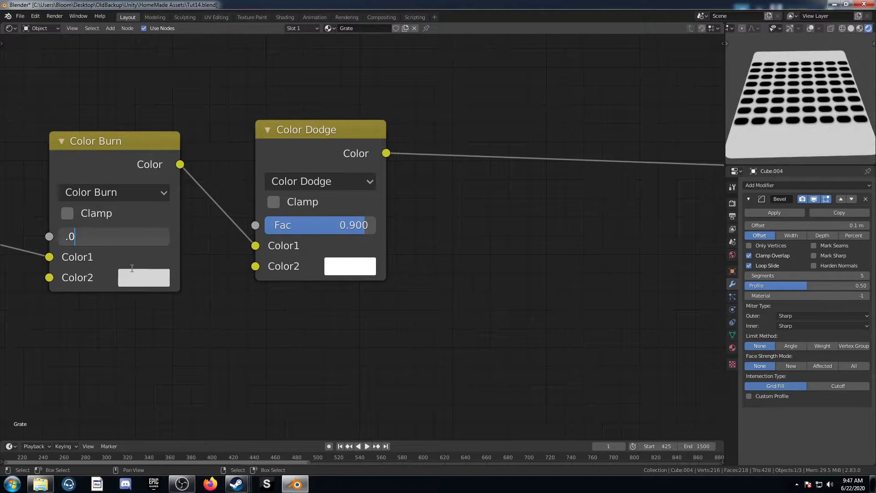
key("Return")
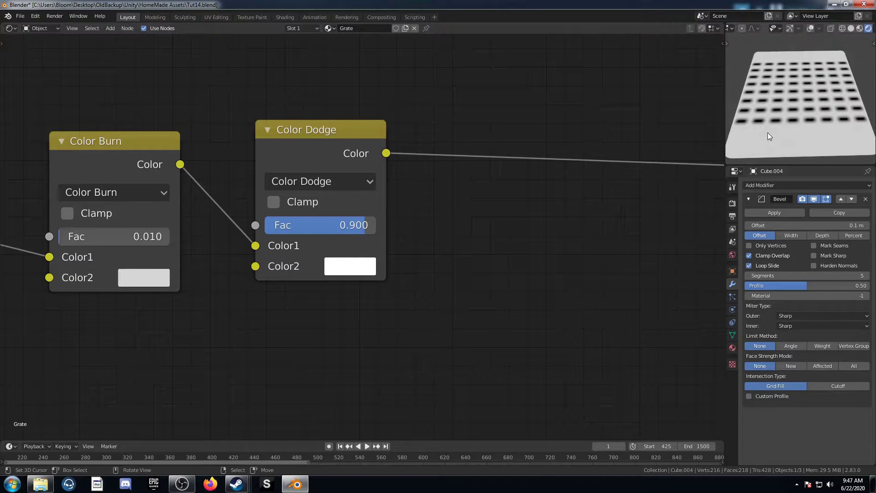
scroll(770, 132, "up", 3)
scroll(802, 118, "down", 4)
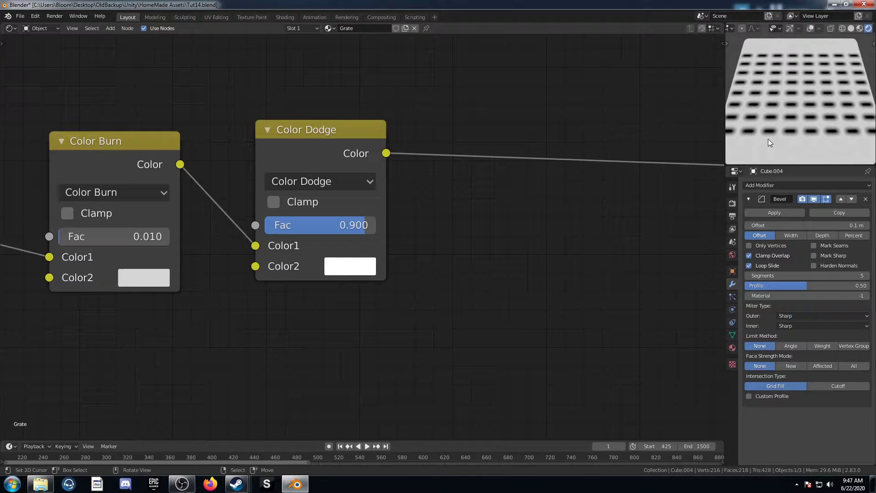
scroll(769, 141, "down", 2)
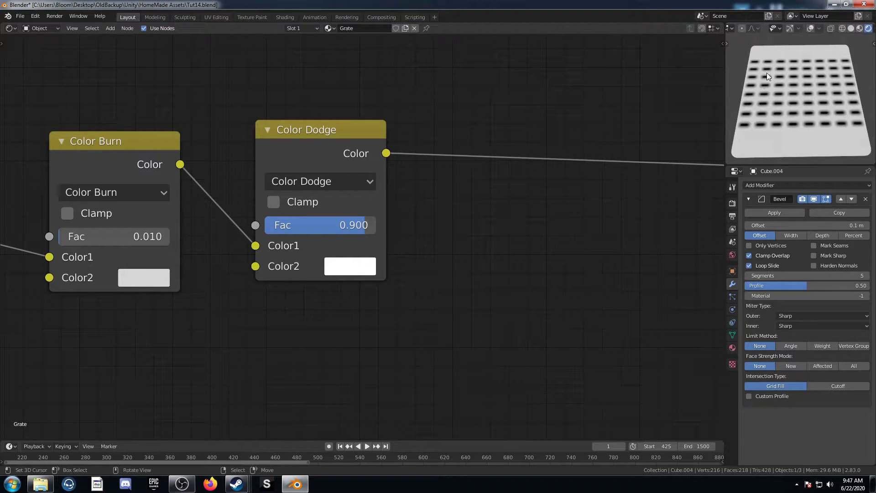
Add a ColorRamp node and insert it between the Color Dodge node and the Viewer
middle_click_drag(495, 234, 457, 229)
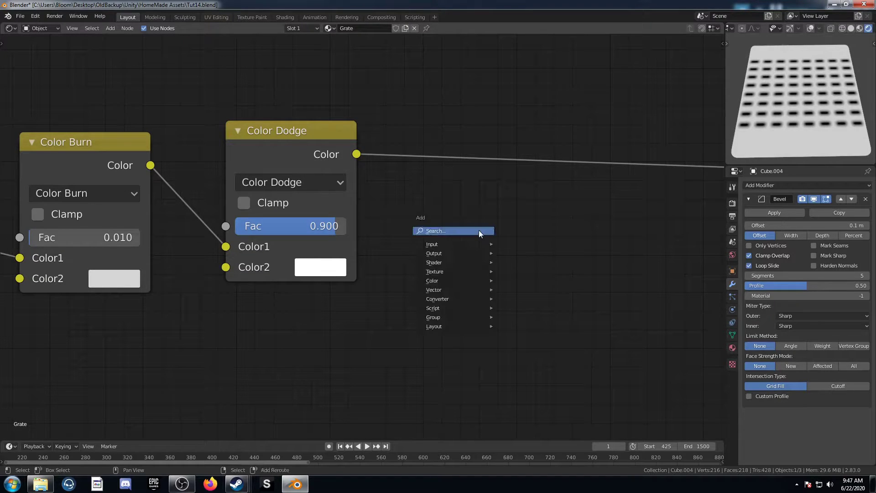
key("shift+a")
left_click(479, 231)
type("colorr")
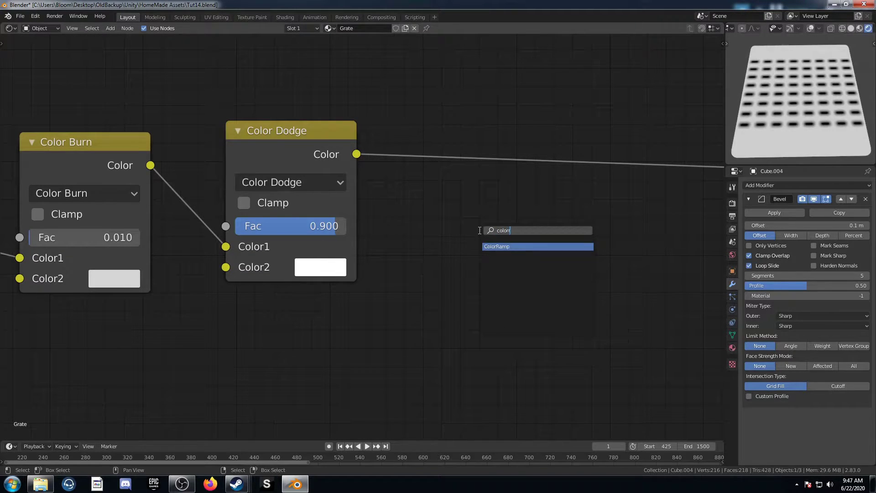
key("Return")
left_click(420, 52)
scroll(487, 245, "down", 5)
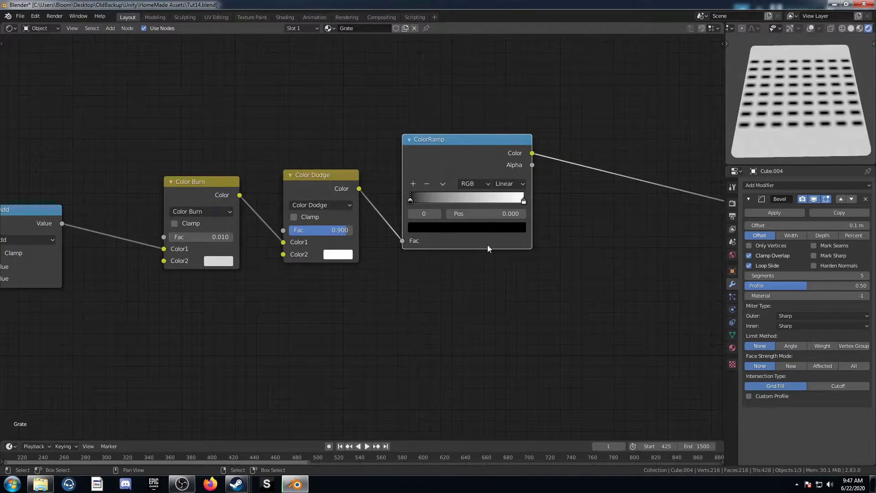
Move the Viewer and Material Output nodes farther from the ColorRamp to make room for more nodes
middle_click_drag(556, 256, 428, 335)
middle_click_drag(338, 292, 360, 218)
scroll(458, 310, "down", 2)
left_click_drag(409, 358, 573, 175)
key("g")
left_click(632, 222)
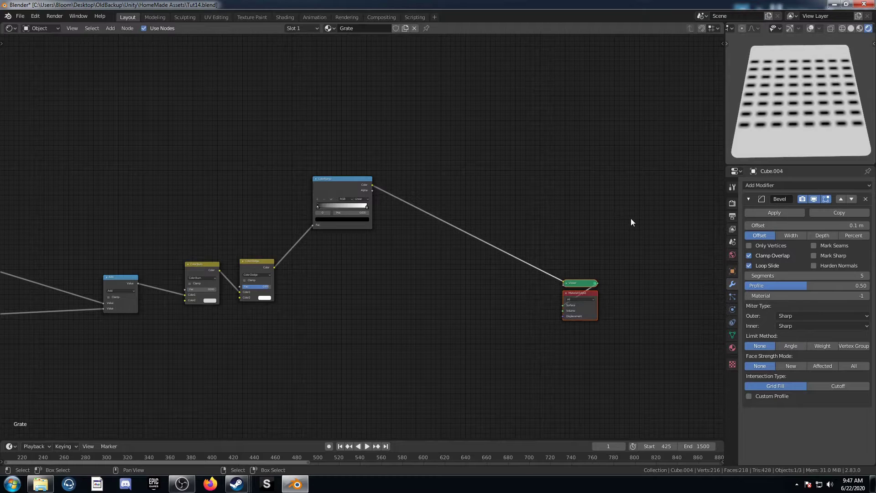
Set the position of the ColorRamp's white stop to 0.07 and check the sharpened holes on the plate
scroll(458, 308, "up", 3)
middle_click_drag(387, 290, 381, 240)
scroll(337, 251, "up", 1)
scroll(315, 253, "up", 4)
middle_click_drag(293, 257, 314, 354)
scroll(313, 354, "up", 5)
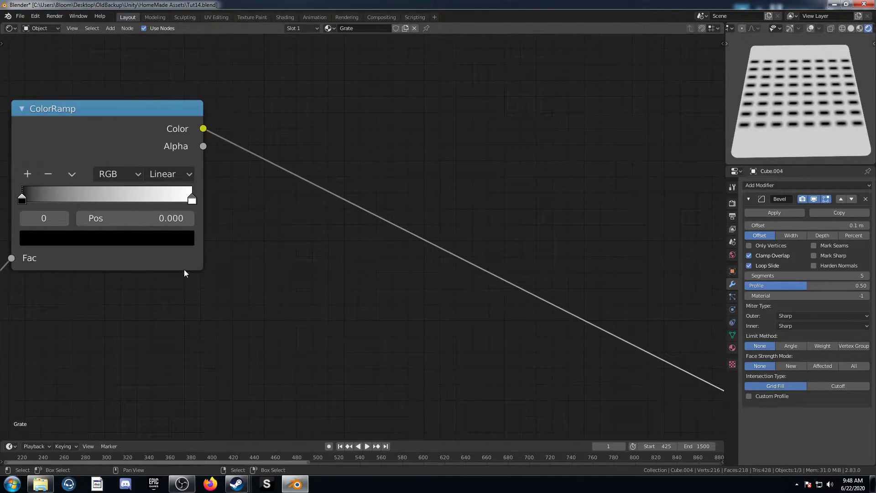
middle_click_drag(116, 230, 176, 250)
left_click(251, 221)
left_click(221, 239)
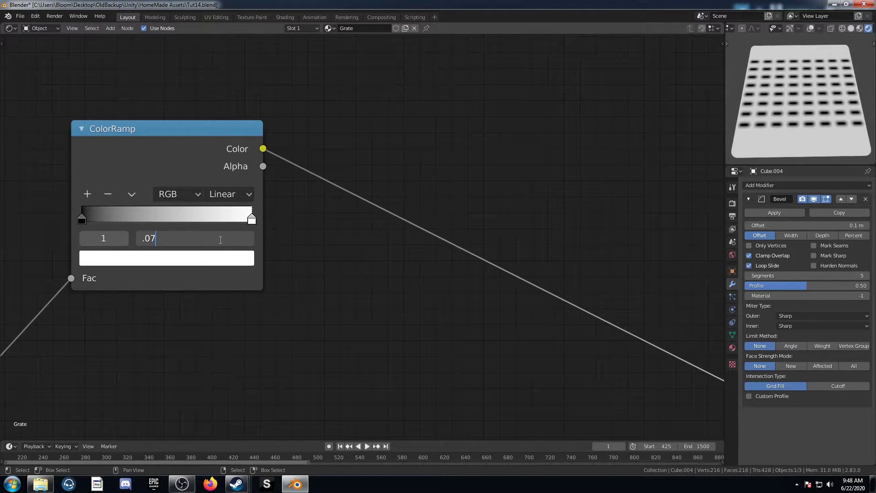
key("Return")
scroll(366, 314, "down", 3)
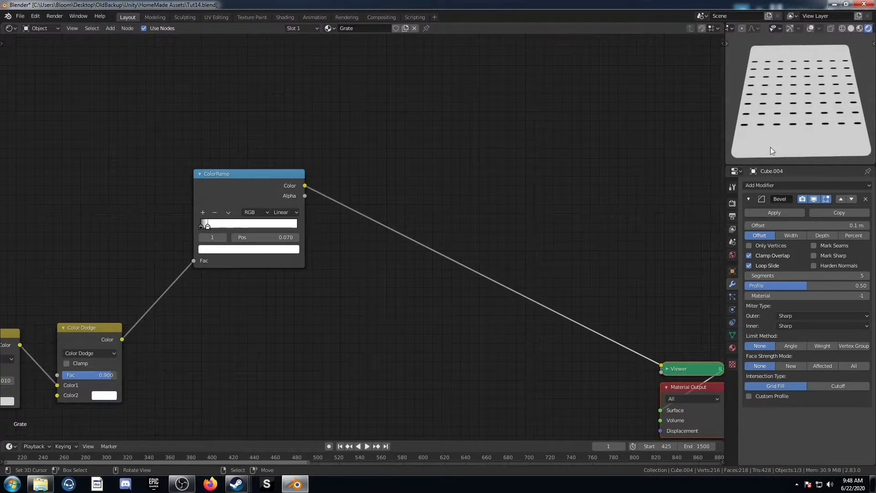
scroll(780, 117, "up", 3)
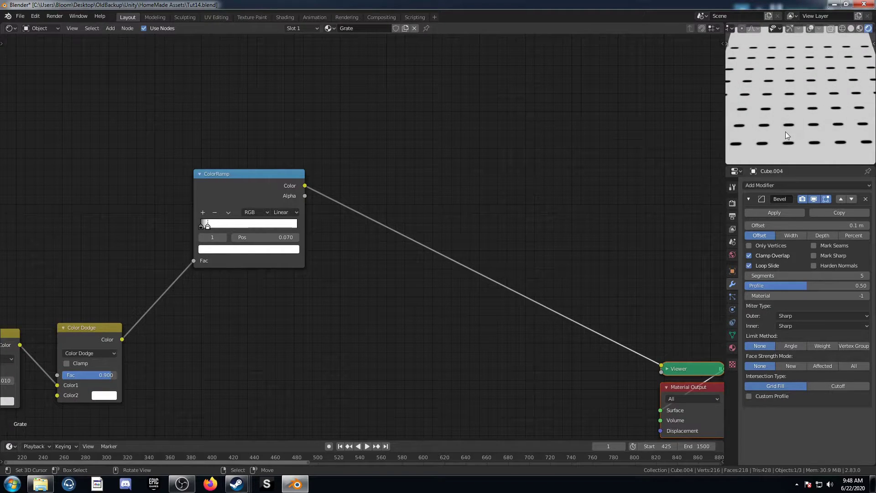
Add a Mix Shader with the ColorRamp color driving its Fac, and connect its shader output to the Material Output surface
scroll(442, 335, "down", 2)
key("shift+a")
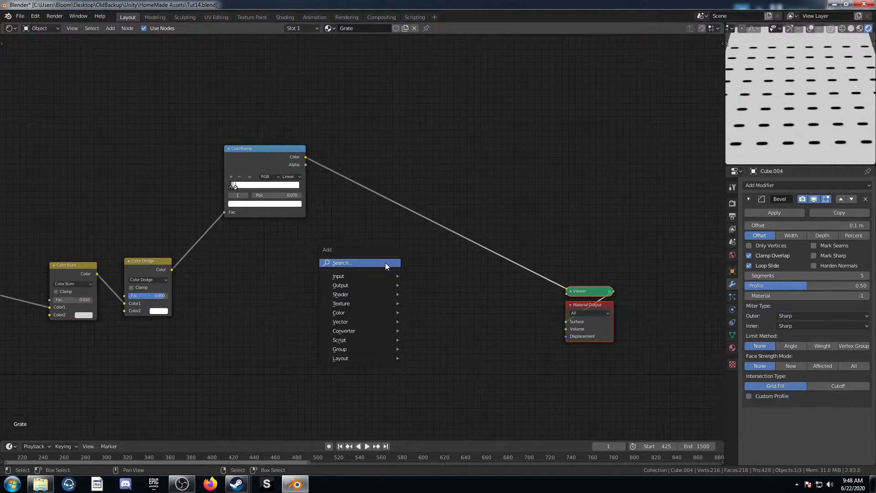
left_click(385, 262)
type("mi")
key("Return")
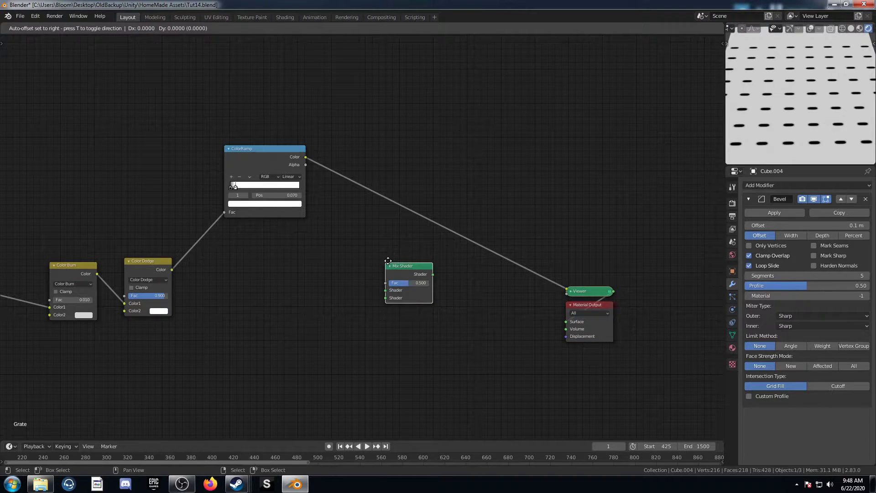
left_click(422, 209)
left_click_drag(421, 223, 423, 216)
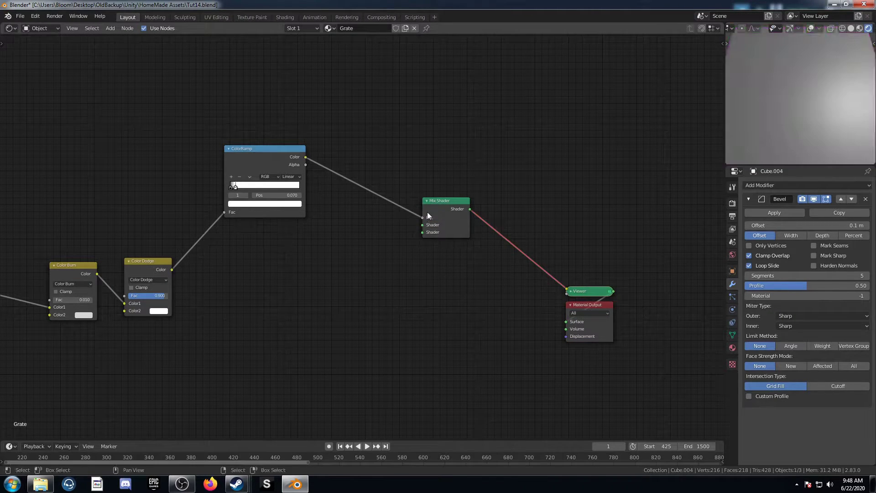
left_click(443, 200, "ctrl+shift")
Add a Transparent BSDF and connect it to the first shader input of the Mix Shader
key("shift+a")
left_click(381, 267)
type("tran")
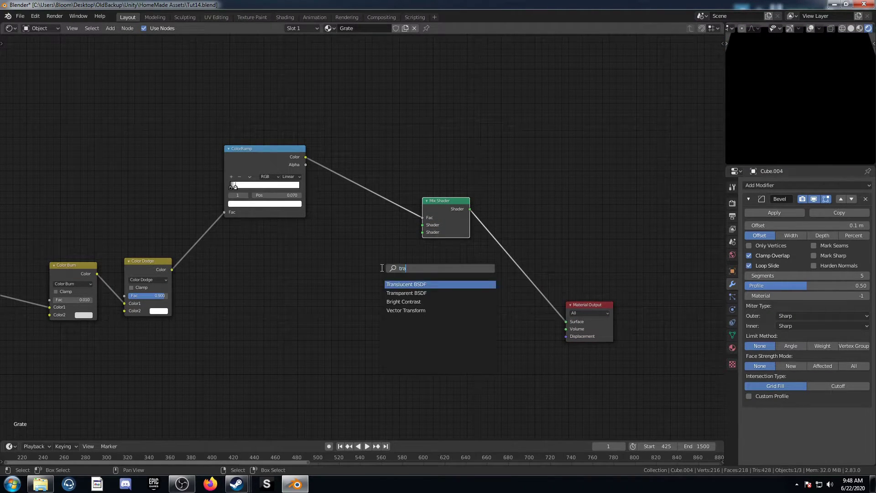
key("Down")
key("Return")
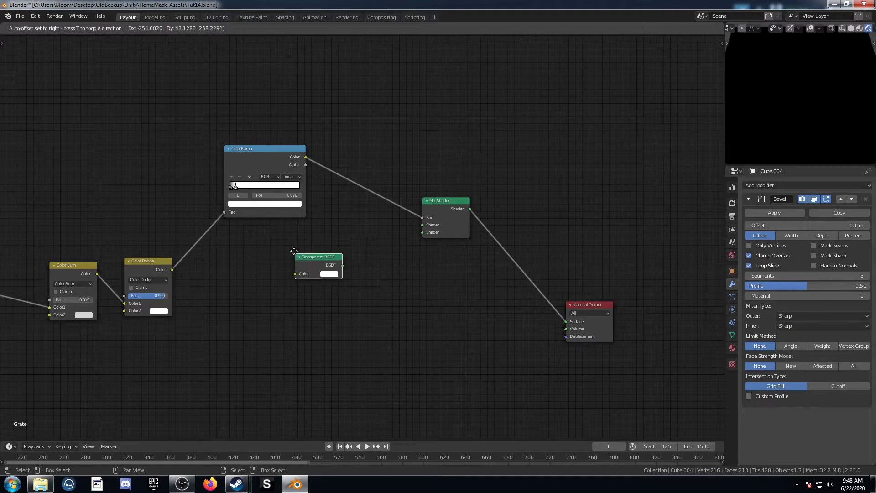
left_click(293, 252)
left_click_drag(342, 263, 473, 231)
Add a Principled BSDF below the Transparent BSDF and connect it to the second shader input of the Mix Shader
middle_click_drag(345, 347, 367, 321)
key("shift+a")
left_click(367, 321)
type("prin")
key("Return")
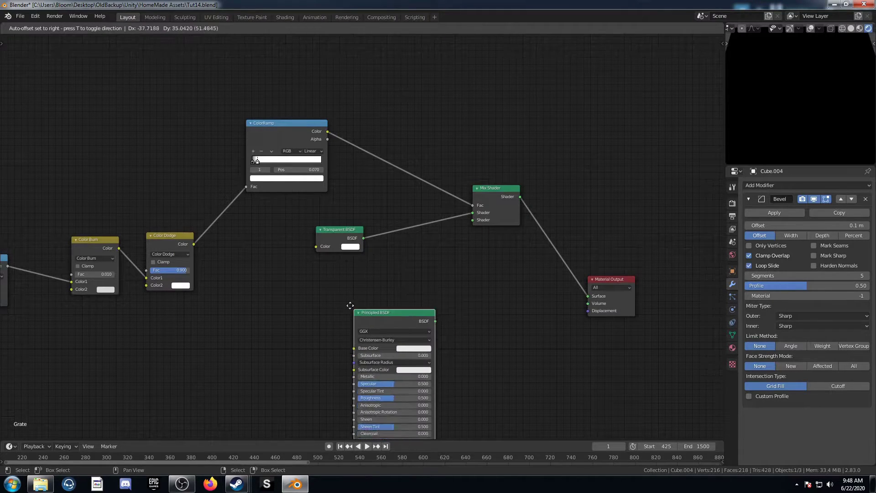
left_click(362, 280)
left_click_drag(412, 290, 477, 218)
Set the Grate material's Blend Mode to Alpha Clip and inspect the see-through holes from several angles
middle_click_drag(485, 246, 446, 277)
mouse_move(789, 116)
middle_mouse_down()
mouse_move(784, 72)
mouse_move(768, 97)
mouse_move(809, 116)
mouse_move(780, 119)
middle_mouse_up()
scroll(601, 272, "down", 2)
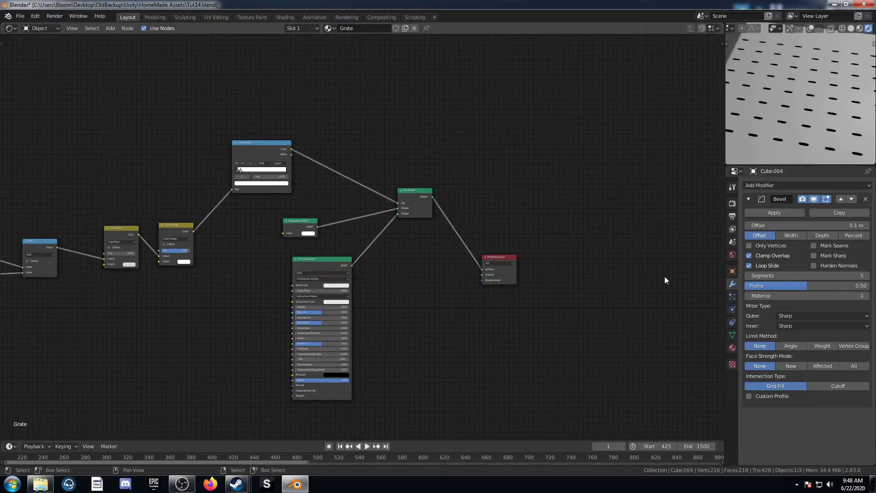
left_click(733, 348)
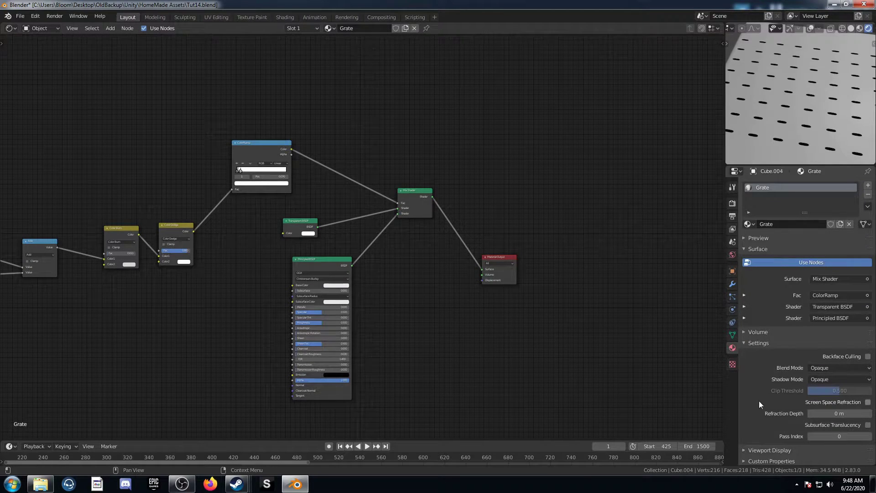
left_click(825, 367)
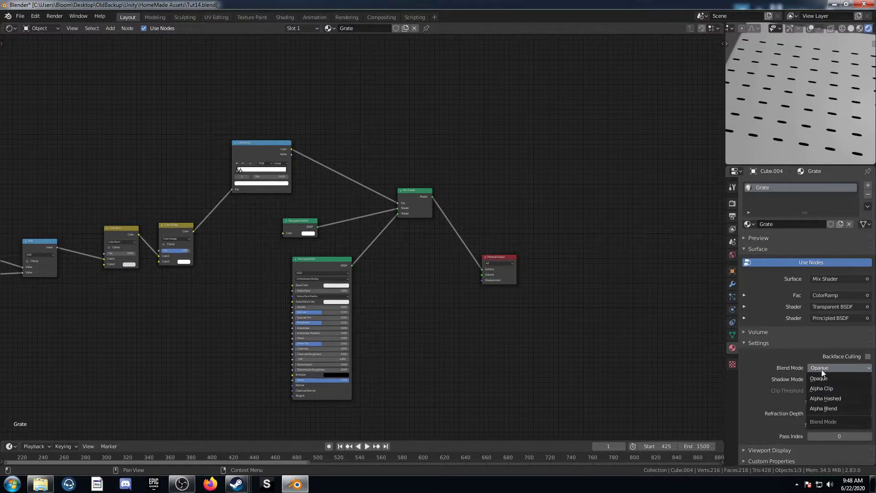
left_click(835, 389)
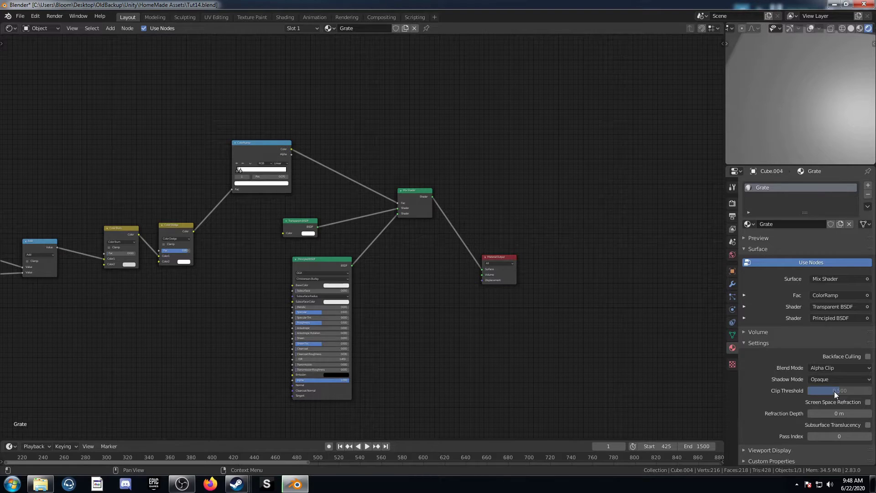
middle_click_drag(844, 133, 859, 38)
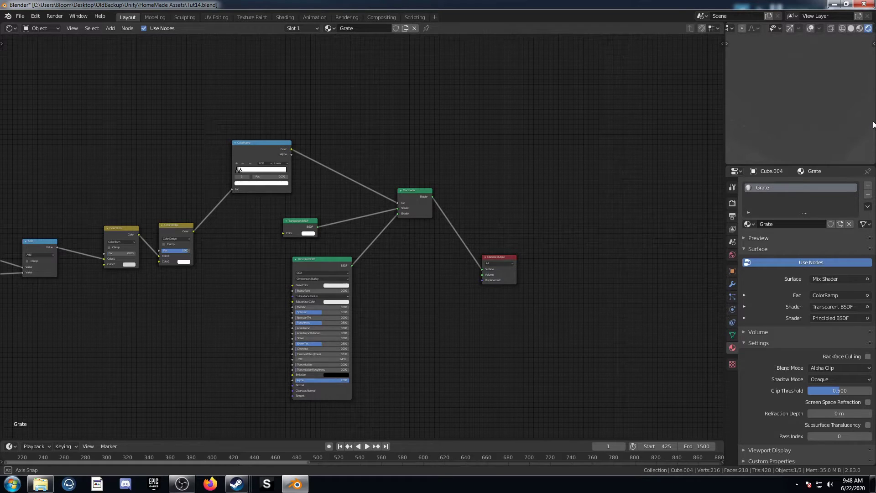
middle_click_drag(850, 159, 794, 150)
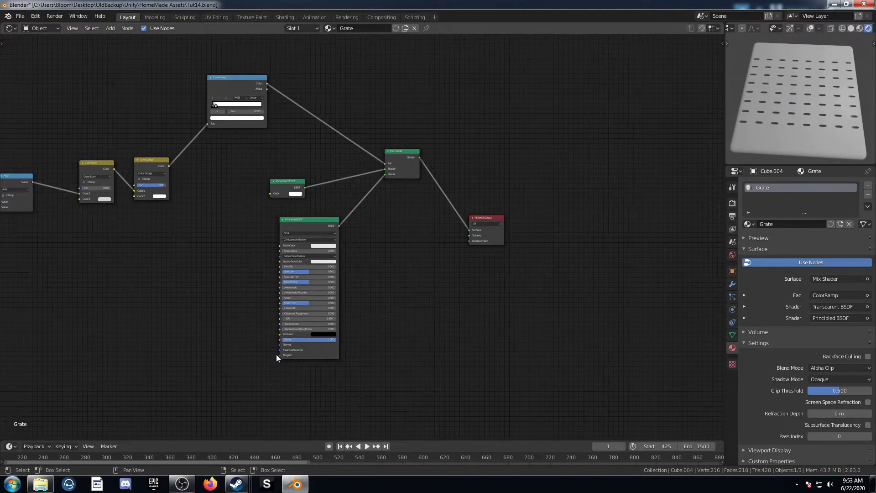
Move the Transparent BSDF, Principled BSDF, Mix Shader and Material Output nodes together farther away from the ColorRamp
left_click_drag(231, 369, 584, 165)
key("g")
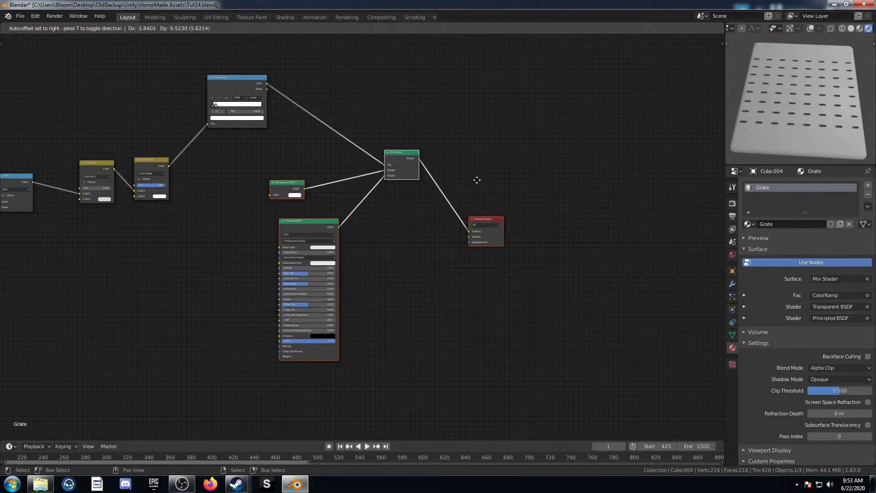
left_click(672, 191)
Add a second ColorRamp below the existing one and connect the Color Dodge output to its Fac input
middle_click_drag(214, 239, 281, 242)
key("shift+a")
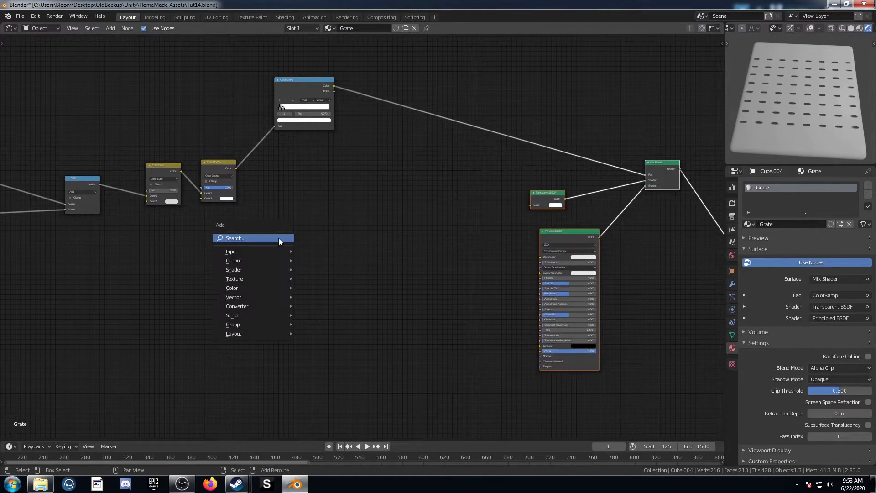
left_click(281, 242)
type("color")
key("Return")
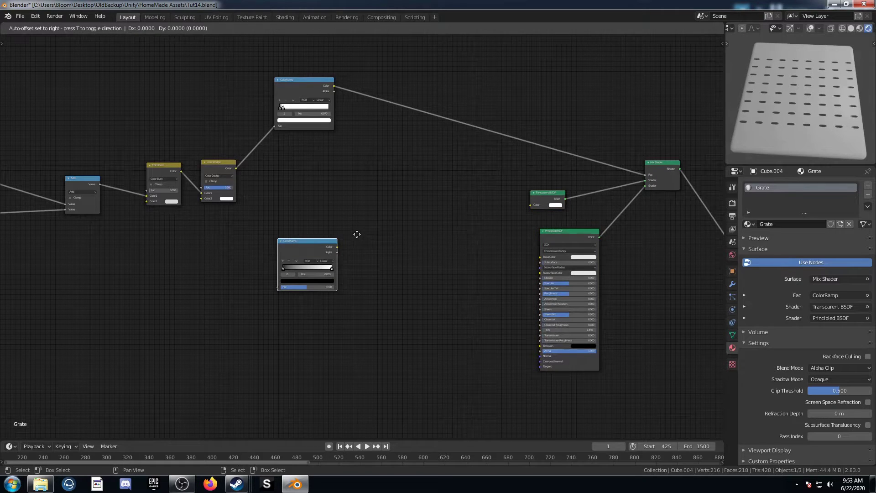
left_click(356, 160)
left_click_drag(236, 168, 277, 216)
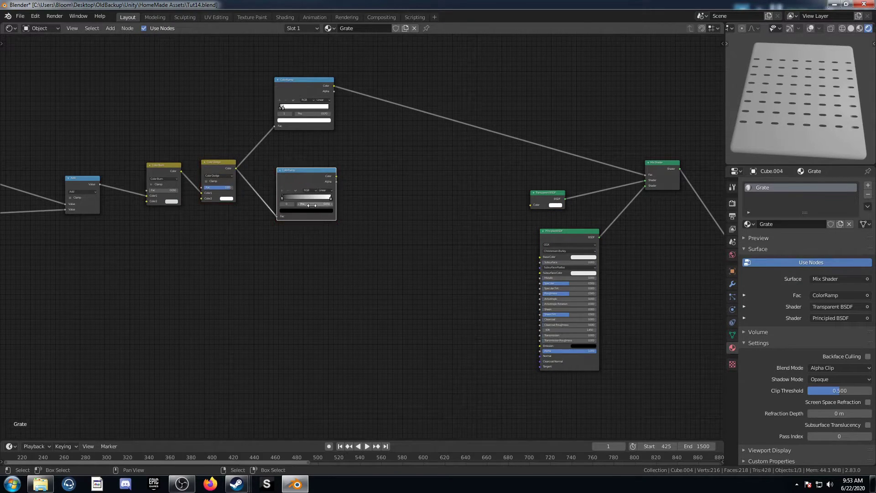
Set the new ColorRamp's white stop to position 0.17
scroll(311, 215, "up", 12)
middle_click_drag(259, 163, 335, 252)
left_click(360, 228)
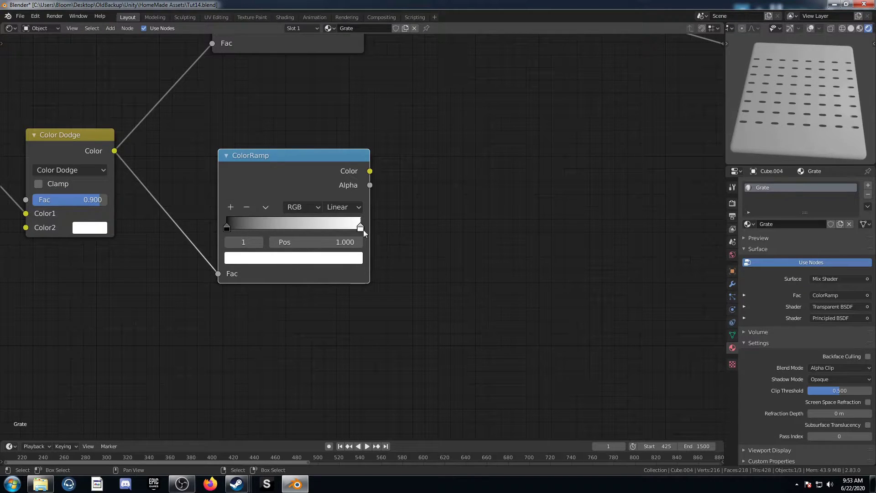
left_click(351, 241)
type(".1")
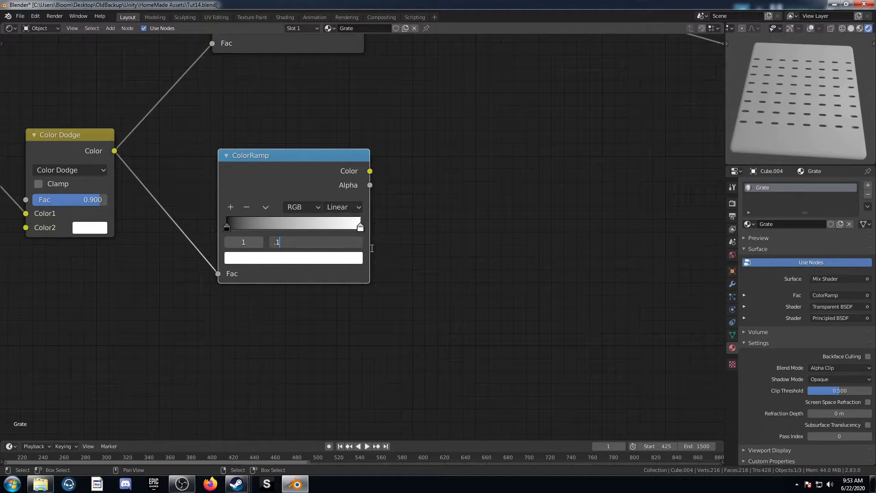
type("7")
key("Return")
scroll(379, 254, "down", 2)
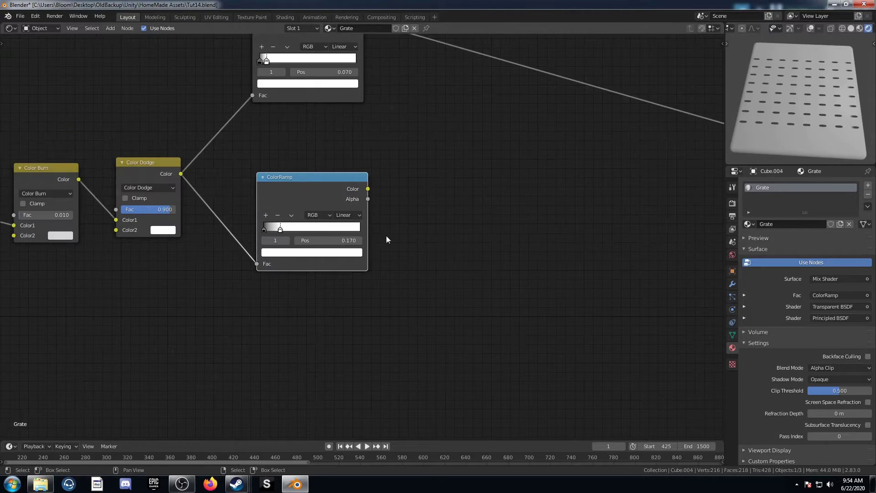
Preview the two ColorRamps in turn and compare their hole edges on the grate
left_click(340, 194, "ctrl+shift")
scroll(839, 122, "up", 5)
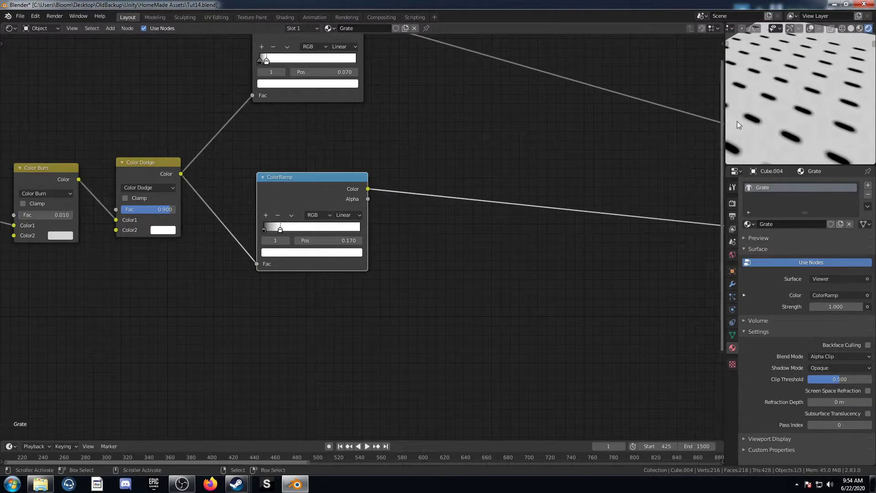
left_click(346, 45, "ctrl+shift")
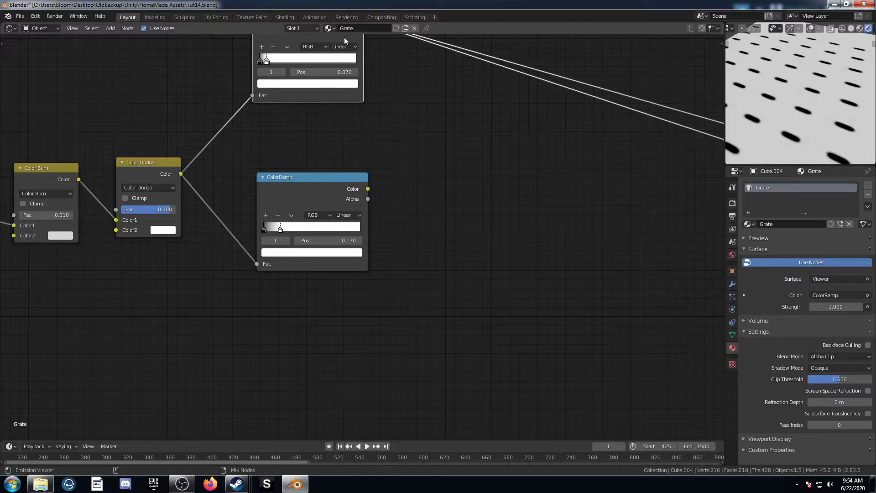
left_click(288, 183, "ctrl+shift")
Add a Bump node after the lower ColorRamp and connect the ramp's Color output to its Height input
scroll(448, 262, "down", 5)
middle_click_drag(455, 240, 355, 210)
key("shift+a")
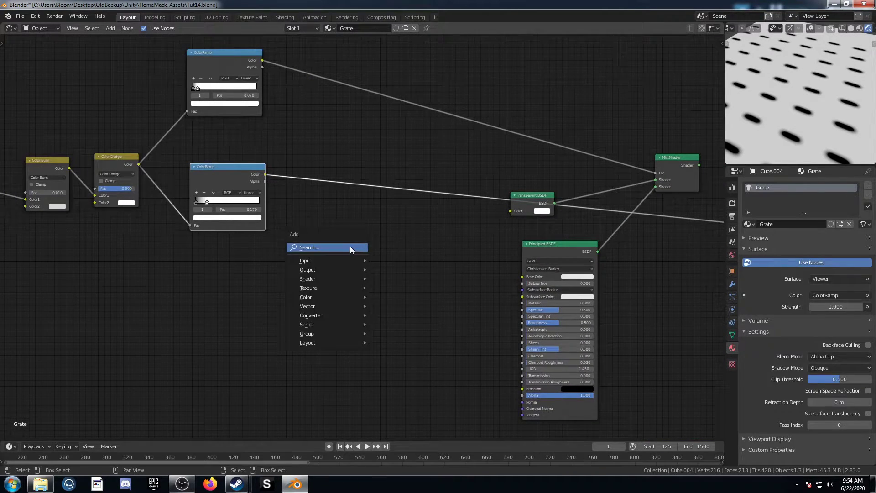
left_click(365, 247)
type("bi,")
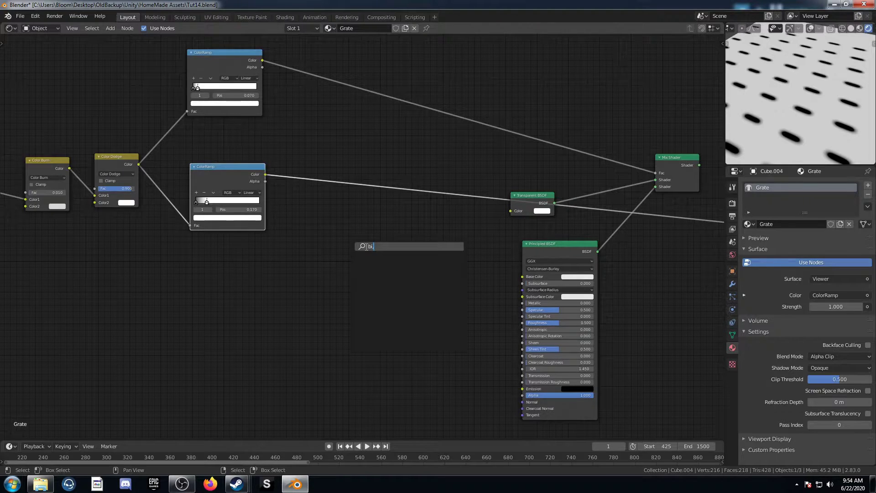
key("BackSpace")
key("BackSpace")
type("ump")
key("Return")
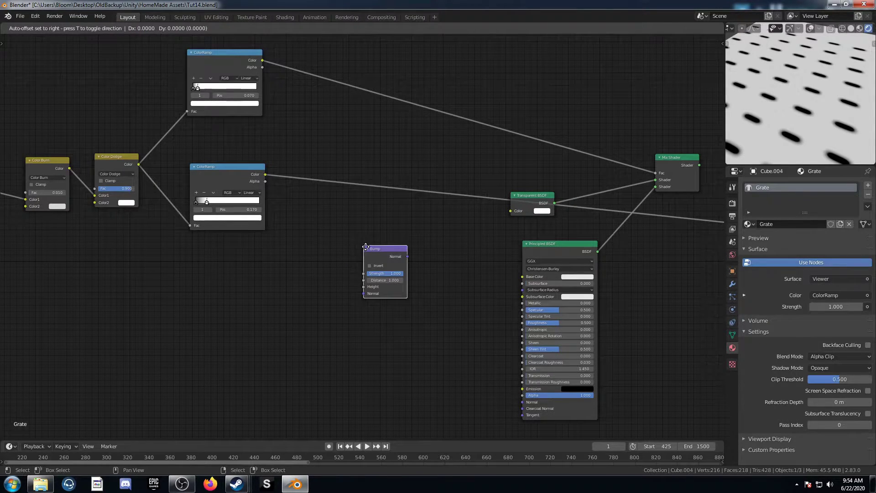
left_click(371, 187)
scroll(371, 187, "up", 2)
left_click_drag(292, 231, 294, 221)
Move the Bump node lower, beside the Principled BSDF, and inspect the bump normals around the holes
middle_click_drag(409, 255, 270, 225)
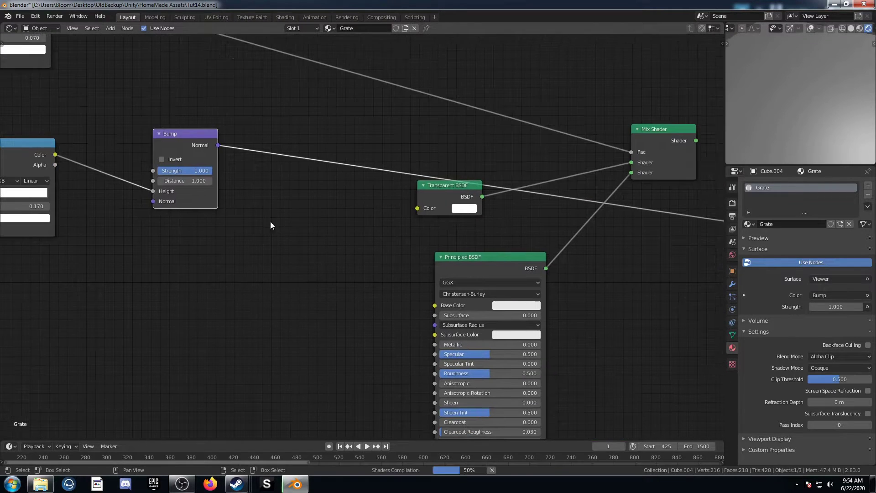
left_click_drag(183, 136, 246, 230)
middle_click_drag(845, 117, 781, 116)
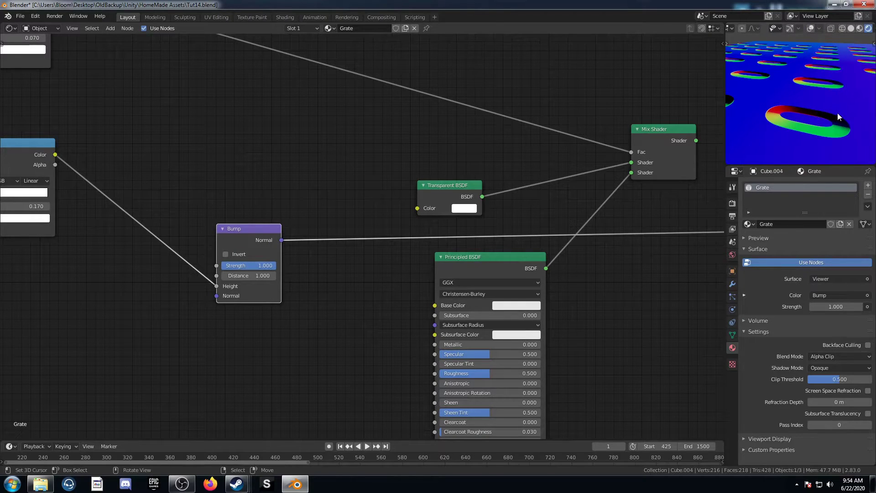
Set the white stop of the ColorRamp feeding the Bump node to position 0.15
middle_click_drag(125, 179, 326, 170)
mouse_move(171, 190)
left_mouse_down()
mouse_move(226, 193)
mouse_move(154, 193)
mouse_move(165, 193)
left_mouse_up()
left_click(219, 198)
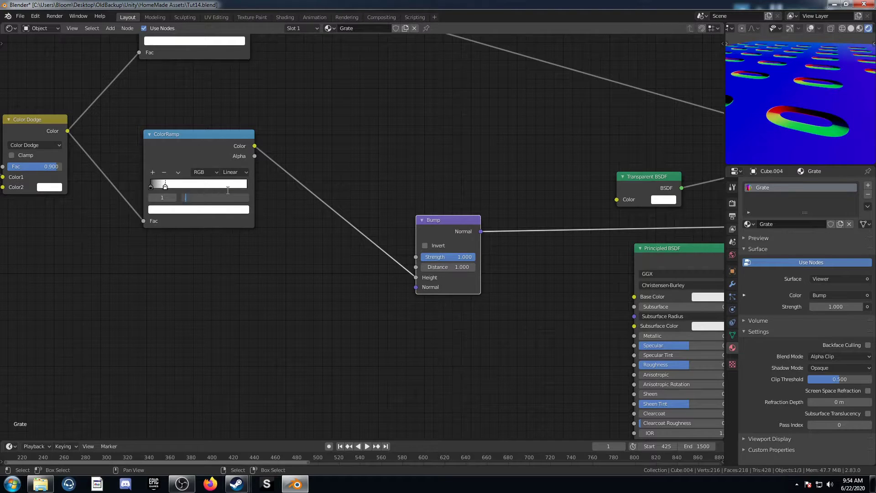
Connect the Bump node's Normal output to the Principled BSDF's Normal input and preview the Mix Shader on the grate
scroll(356, 272, "down", 2)
middle_click_drag(356, 272, 306, 145)
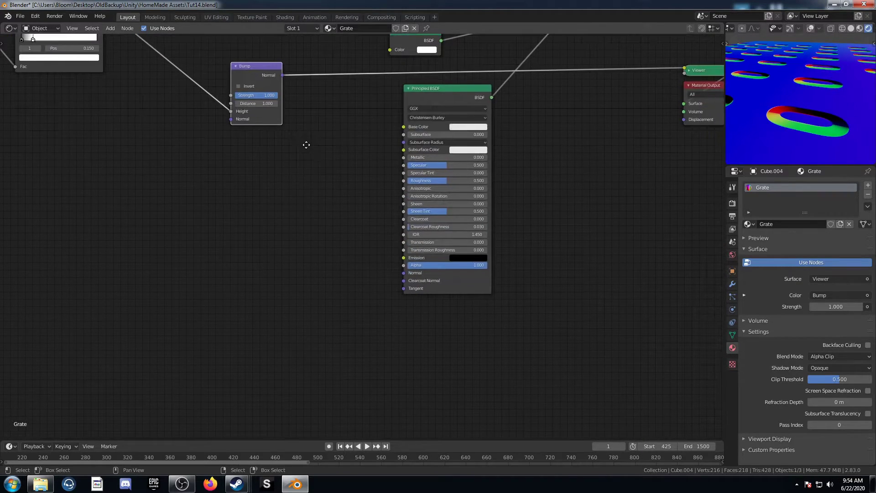
left_click_drag(282, 75, 404, 273)
middle_click_drag(279, 112, 262, 270)
left_click_drag(242, 247, 249, 309)
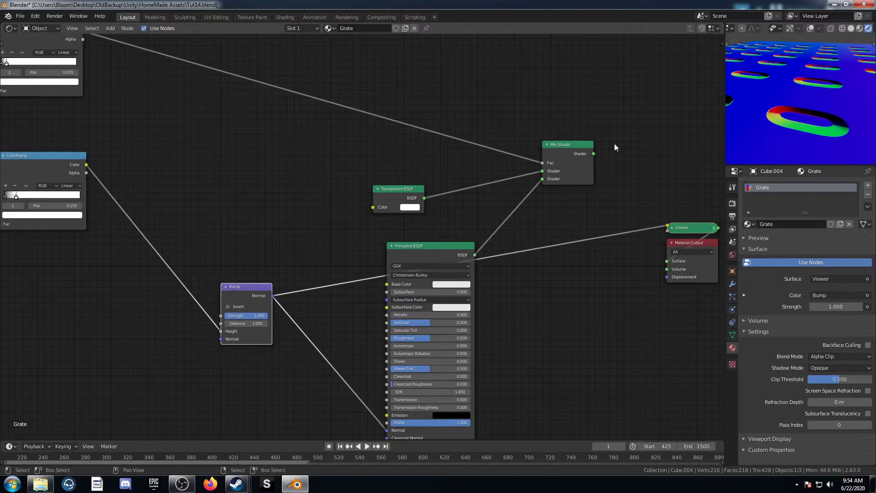
left_click(568, 143, "ctrl+shift")
middle_click_drag(786, 113, 806, 106)
Add a Voronoi Texture in the empty area below the hole-pattern nodes and set its distance metric to Minkowski
scroll(807, 109, "down", 2)
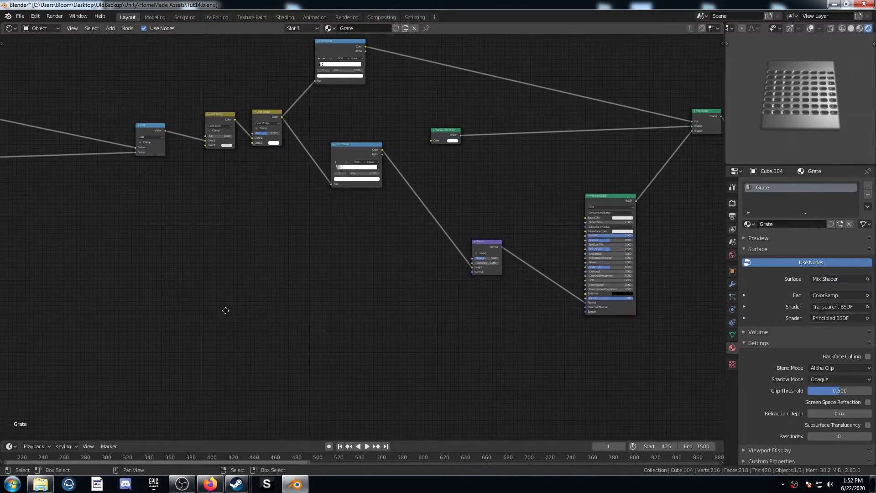
middle_click_drag(225, 310, 227, 311)
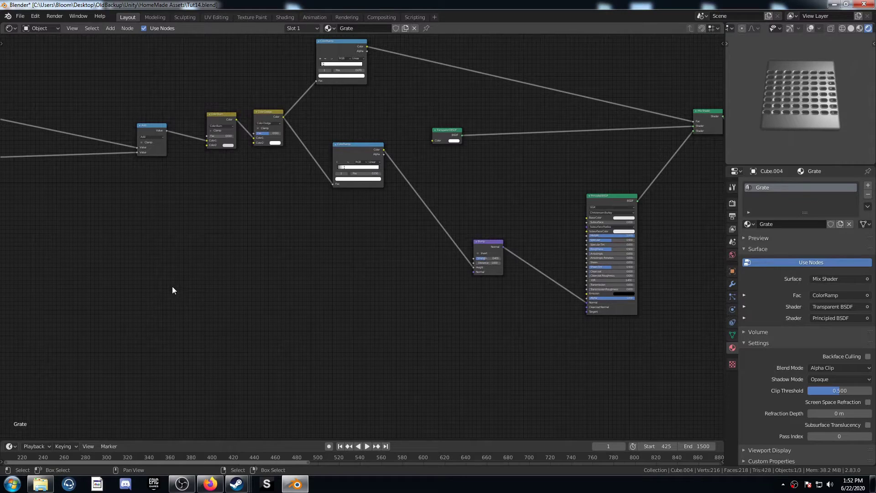
key("shift+a")
left_click(172, 286)
type("voro")
key("Return")
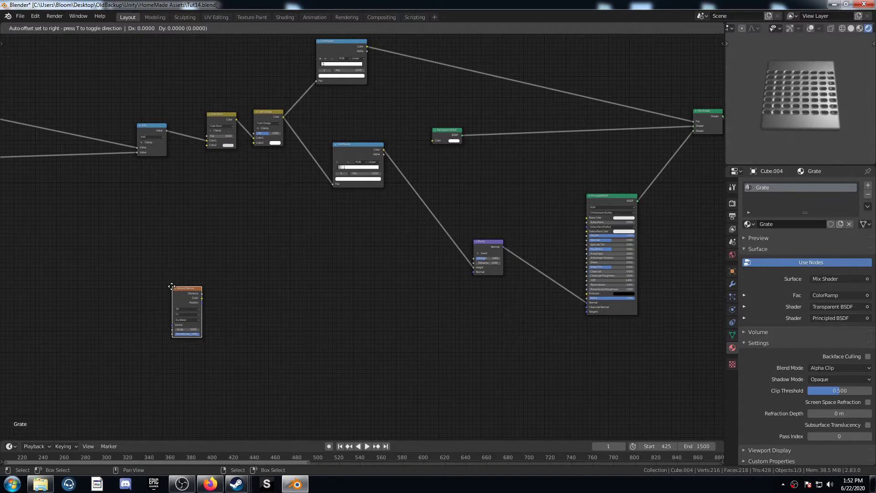
left_click(160, 258)
scroll(173, 283, "up", 3)
left_click(218, 306)
left_click(223, 341)
Duplicate the Voronoi Texture, place the copy below the original and set its feature output to F2
middle_click_drag(209, 322, 324, 196)
scroll(280, 289, "down", 3)
key("shift+d")
left_click(281, 358)
left_click(289, 336)
left_click(295, 349)
Combine the two Voronoi Textures with a Mix node set to Subtract and preview its output on the grate
right_click_drag(323, 197, 292, 303, "ctrl+shift")
middle_click_drag(382, 225, 385, 253)
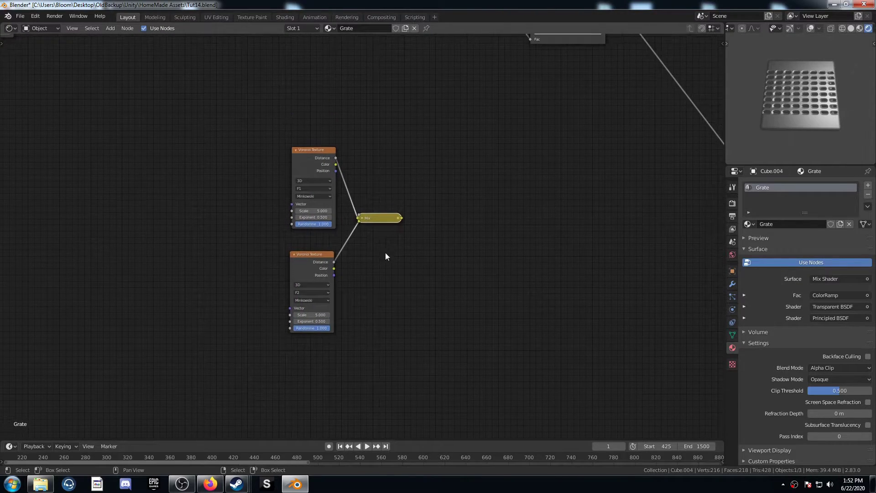
scroll(385, 253, "up", 4)
key("h")
left_click(390, 234)
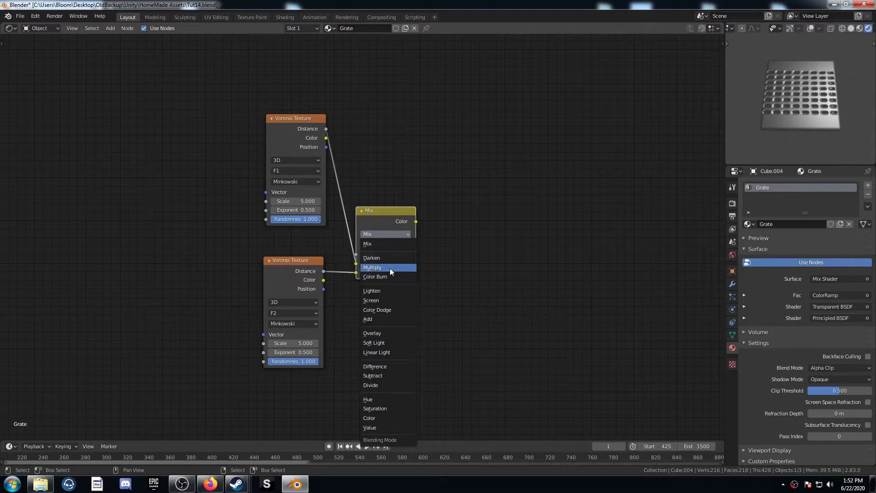
left_click(391, 375)
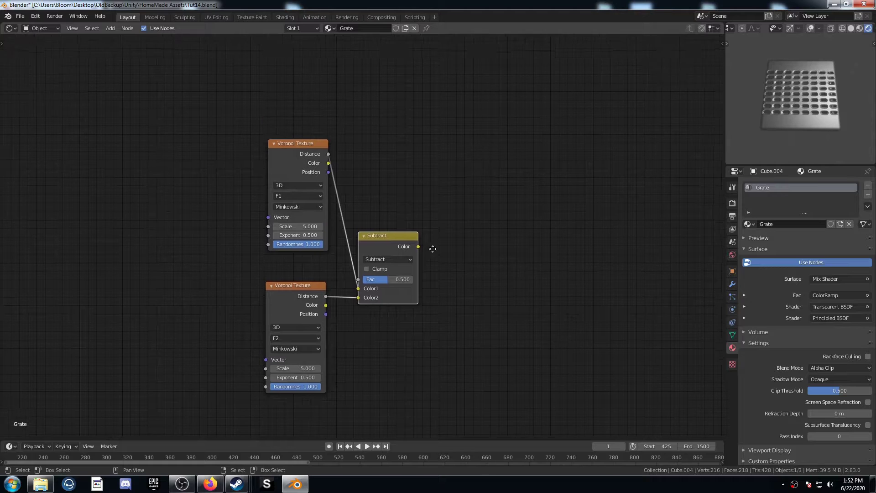
left_click(398, 242, "ctrl+shift")
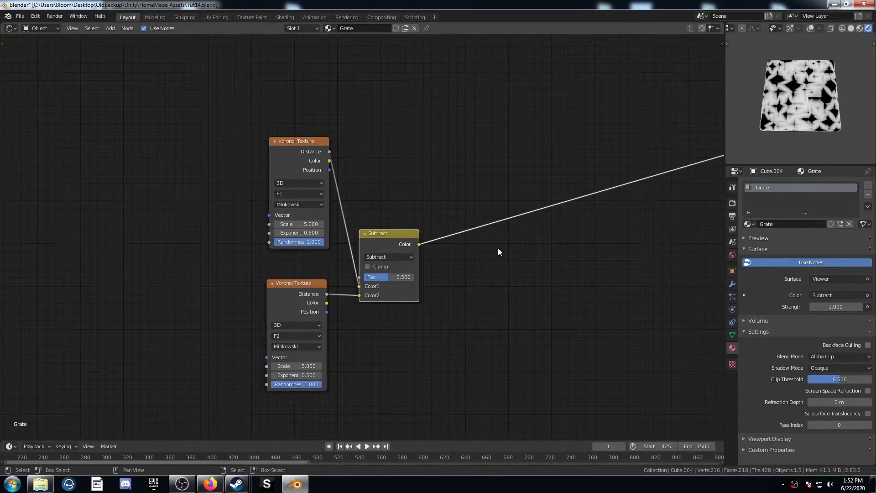
middle_click_drag(790, 117, 810, 118)
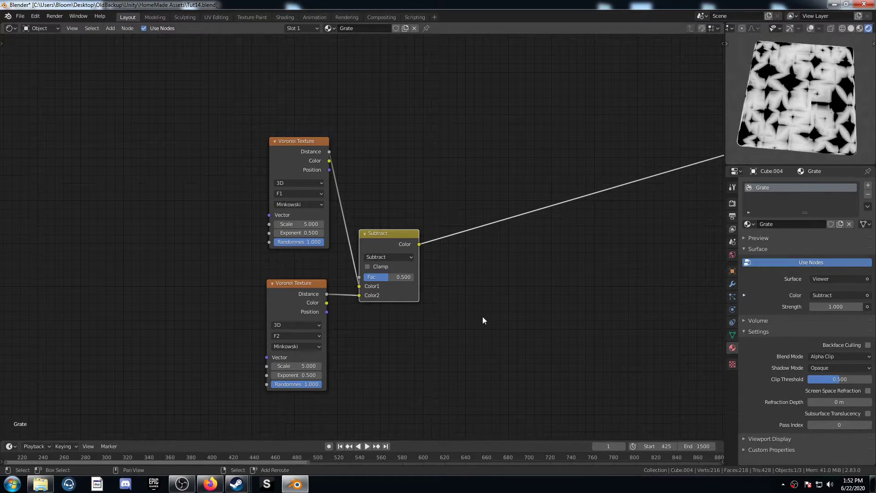
Add a ColorRamp on the output of the Subtract node
key("shift+a")
left_click(483, 316)
type("coo")
key("BackSpace")
type("lro")
key("BackSpace")
key("BackSpace")
type("o")
key("Down")
key("Return")
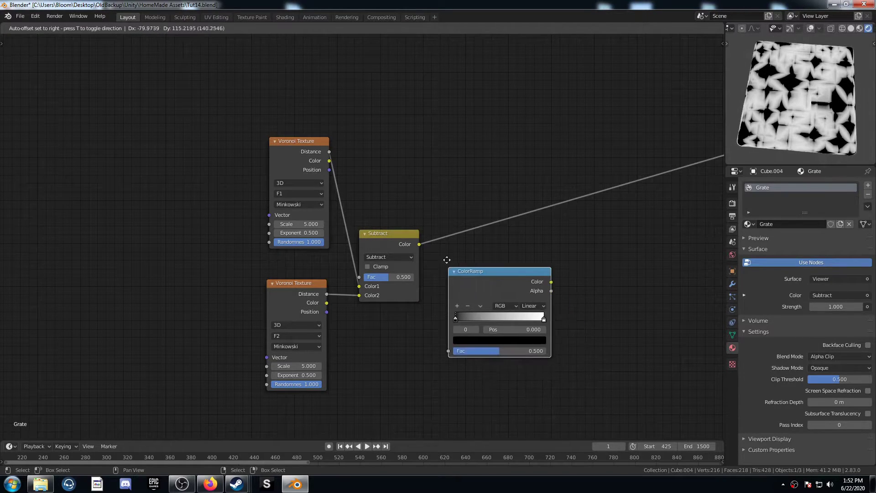
left_click(440, 181)
Add Texture Coordinate and Mapping nodes to the upper Voronoi Texture and move them farther away from it
scroll(298, 283, "up", 2)
middle_click_drag(226, 209, 409, 179)
scroll(279, 219, "down", 9)
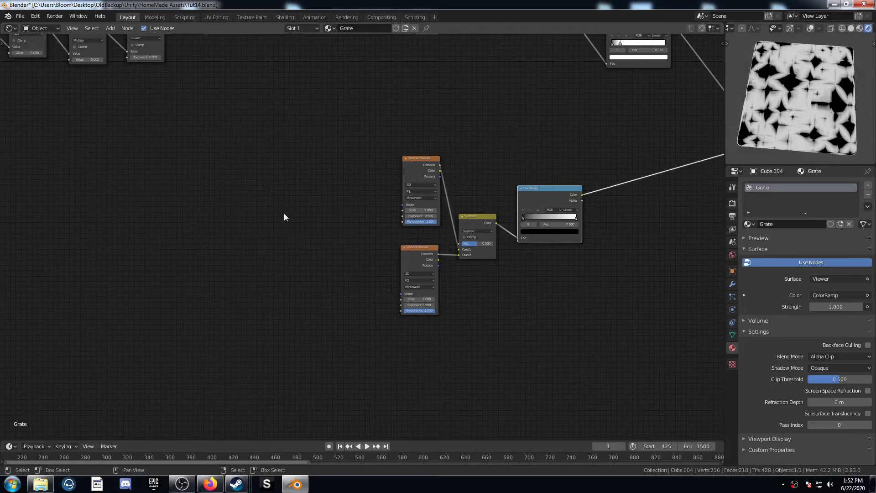
middle_click_drag(279, 219, 281, 265)
left_click(420, 208)
middle_click_drag(339, 268, 299, 260)
scroll(339, 296, "up", 2)
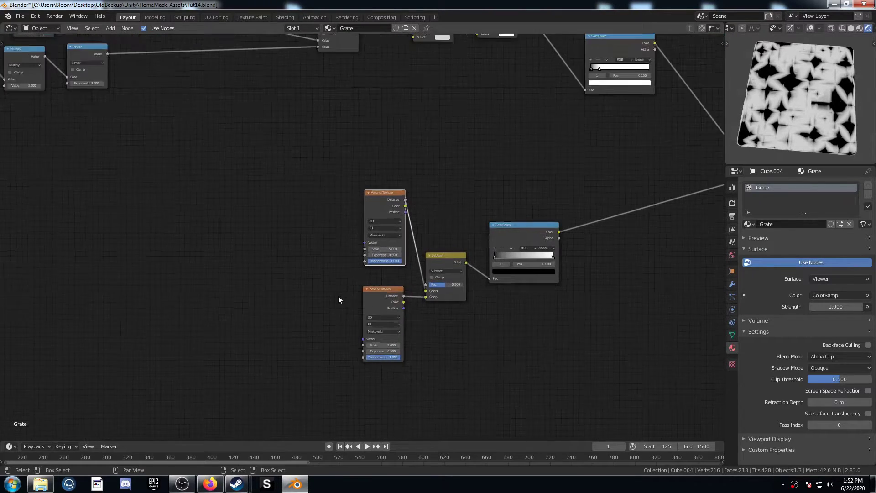
key("ctrl+t")
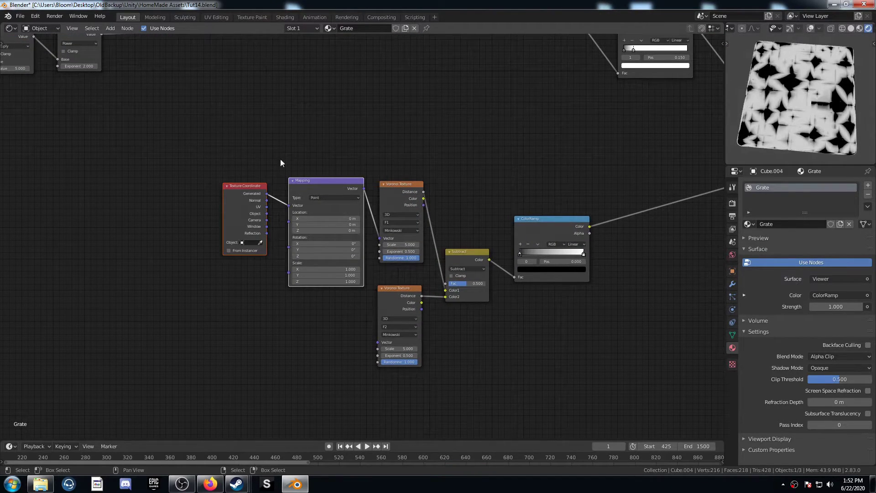
left_click_drag(178, 134, 357, 331)
key("g")
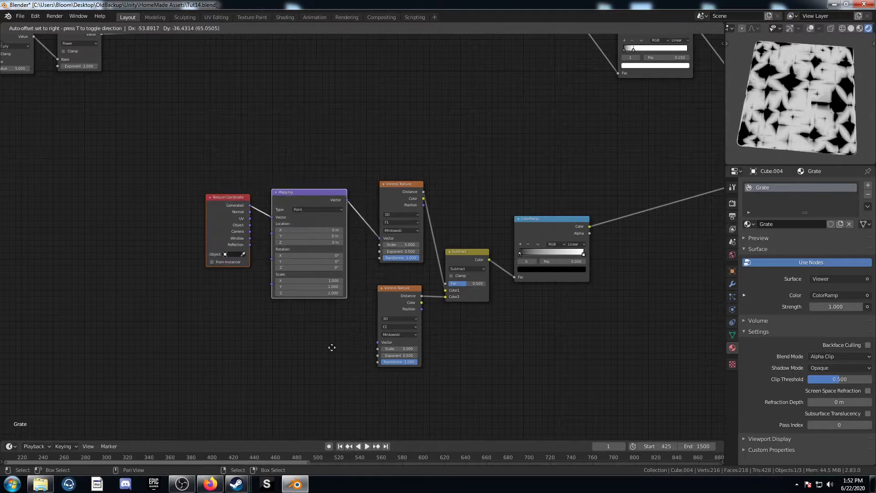
left_click(264, 369)
Feed the Mapping node from the Object coordinates, connect it to the F2 Voronoi Texture too, and reposition it
left_click_drag(173, 252, 196, 245)
right_click_drag(245, 225, 409, 332, "alt")
scroll(408, 332, "up", 4)
middle_click_drag(370, 302, 436, 312)
left_click_drag(256, 196, 313, 210)
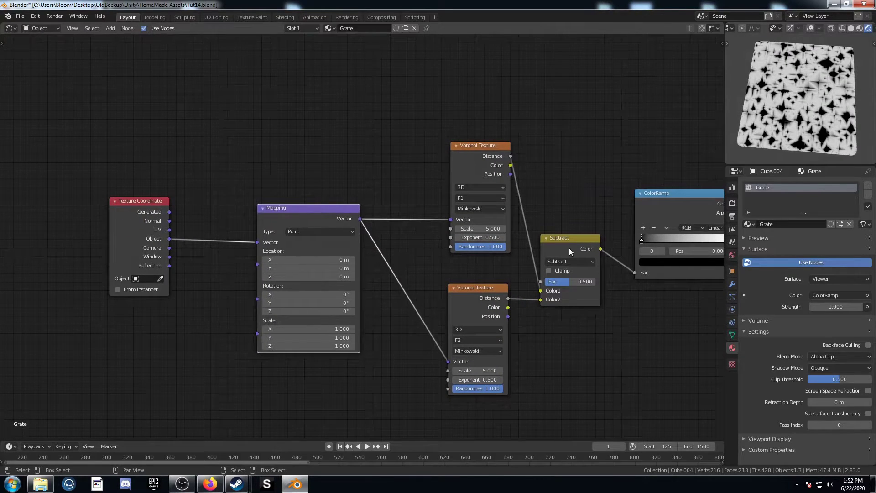
Roughly narrow the Voronoi ColorRamp, with the black stop at about 0.26 and the white stop at about 0.38
middle_click_drag(689, 264, 533, 242)
middle_click_drag(594, 232, 522, 264)
scroll(522, 267, "up", 2)
left_click_drag(568, 258, 501, 257)
left_click(435, 257)
left_click_drag(436, 258, 486, 258)
Set the black stop of the Voronoi ColorRamp to position 0.45
scroll(547, 309, "down", 1)
middle_click_drag(547, 309, 516, 303)
scroll(355, 287, "down", 1)
middle_click_drag(354, 287, 260, 297)
scroll(288, 291, "up", 4)
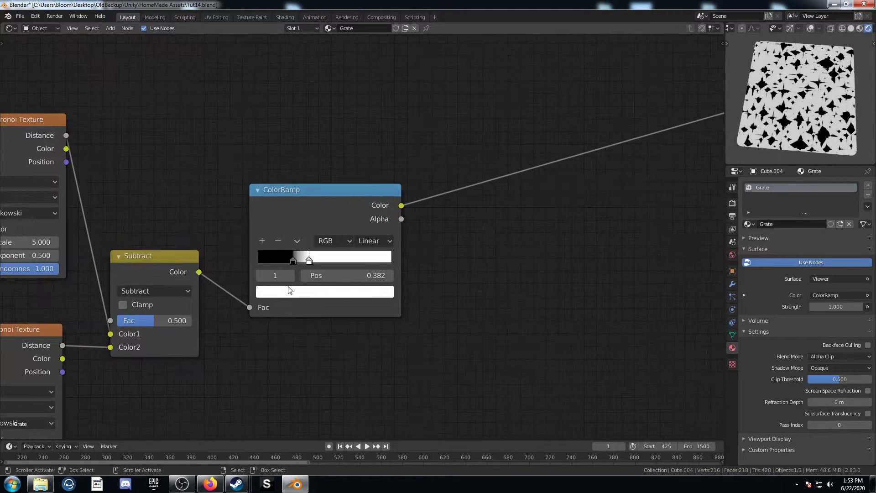
left_click(294, 265)
left_click(350, 281)
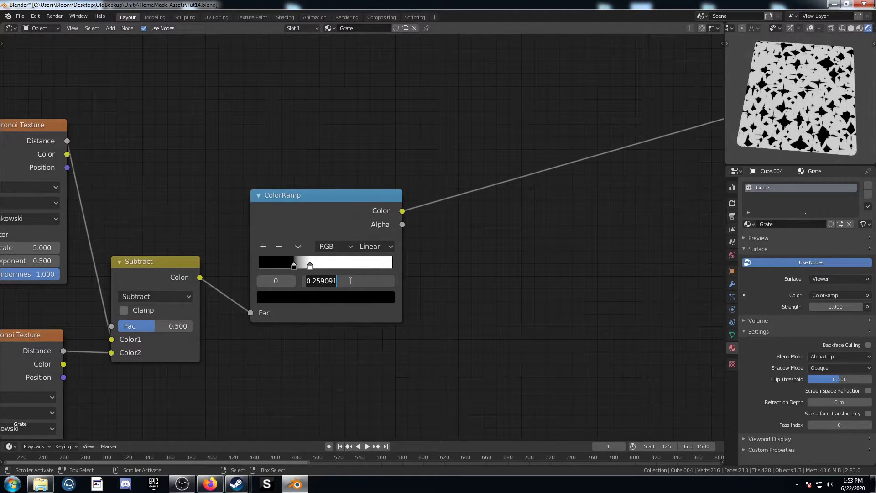
type("0.45")
key("Return")
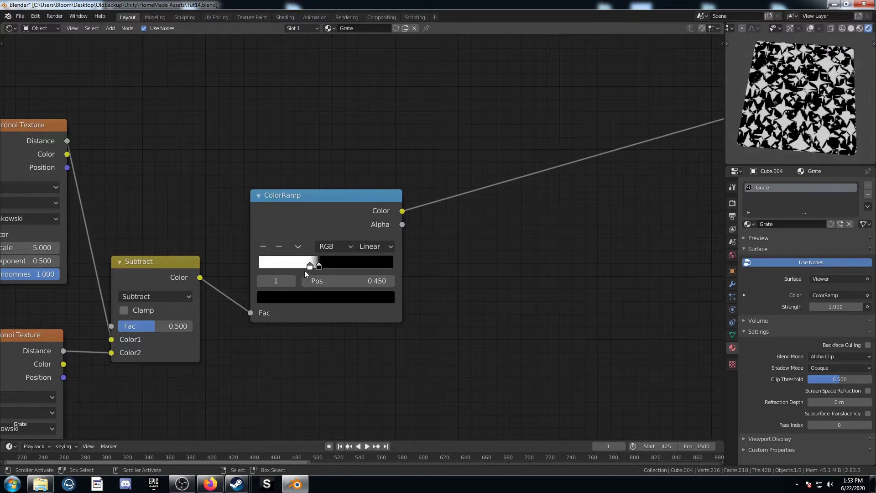
Set the white stop of the Voronoi ColorRamp to position 0.255
left_click(310, 266)
left_click(349, 280)
type(".255")
key("Return")
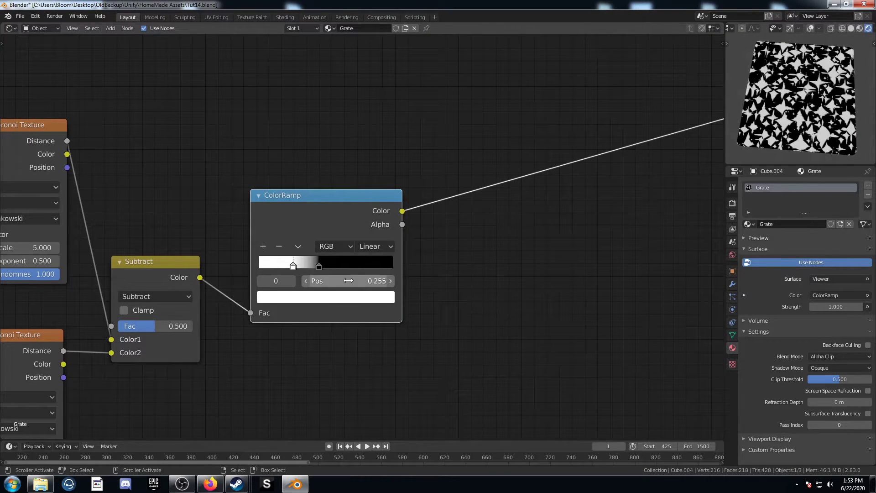
Move the Texture Coordinate node farther from the Mapping node to make room between them
middle_click_drag(205, 292, 358, 276)
middle_click_drag(162, 317, 325, 247)
scroll(325, 247, "down", 6)
middle_click_drag(161, 239, 247, 250)
left_click_drag(127, 183, 97, 222)
Add a Noise Texture node and insert it on the link between the Texture Coordinate and Mapping nodes
middle_click_drag(469, 232, 420, 211)
key("shift+a")
left_click(104, 300)
type("noise")
key("Return")
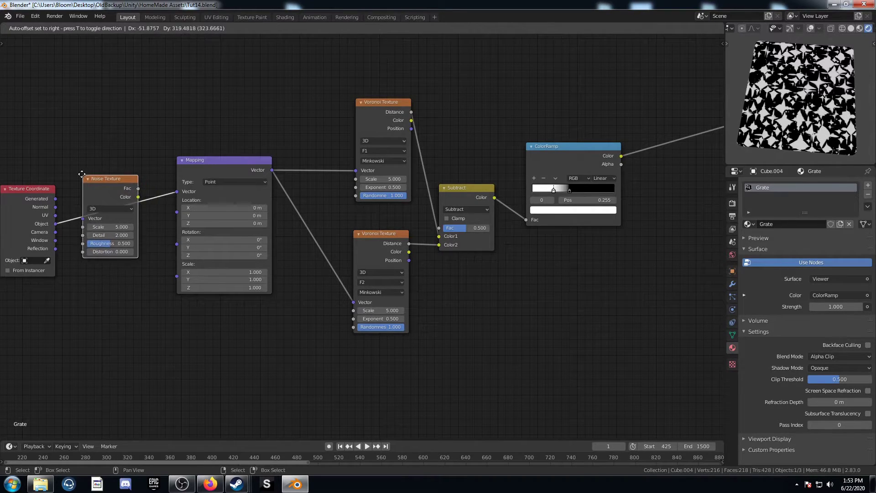
left_click(84, 175)
middle_click_drag(156, 296, 196, 309)
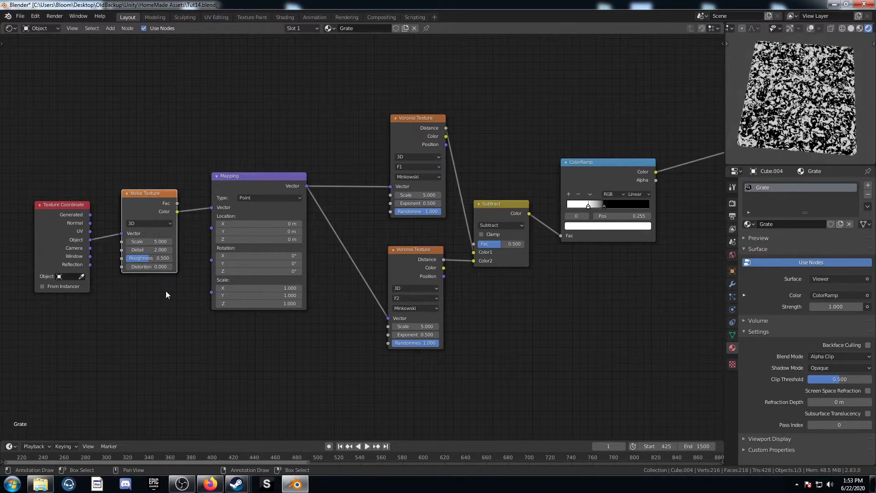
Insert a MixRGB node between the Noise Texture and Mapping, with noise Color in Color1 and the Object coordinates in Color2
key("shift+a")
left_click(168, 330)
type("mix")
key("Return")
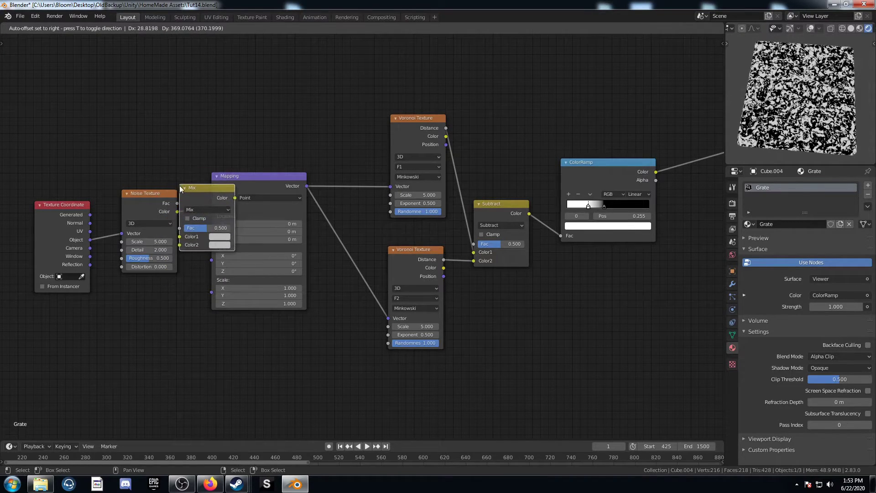
left_click(210, 188)
left_click_drag(141, 193, 139, 137)
left_click_drag(95, 238, 210, 245)
Set the factor of the Mix node that blends noise with the object coordinates to 0.8
scroll(240, 259, "up", 2)
left_click(309, 231)
key("KP_Decimal")
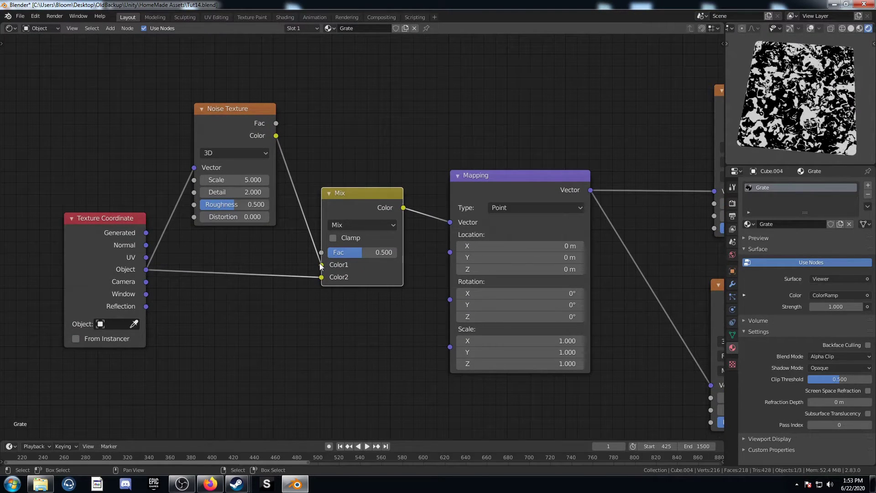
left_click(369, 256)
type("0.8")
key("Return")
Set the Scale of both Voronoi Texture nodes to 10
scroll(373, 268, "down", 4)
middle_click_drag(528, 251, 262, 261)
scroll(356, 230, "up", 3)
left_click(401, 220)
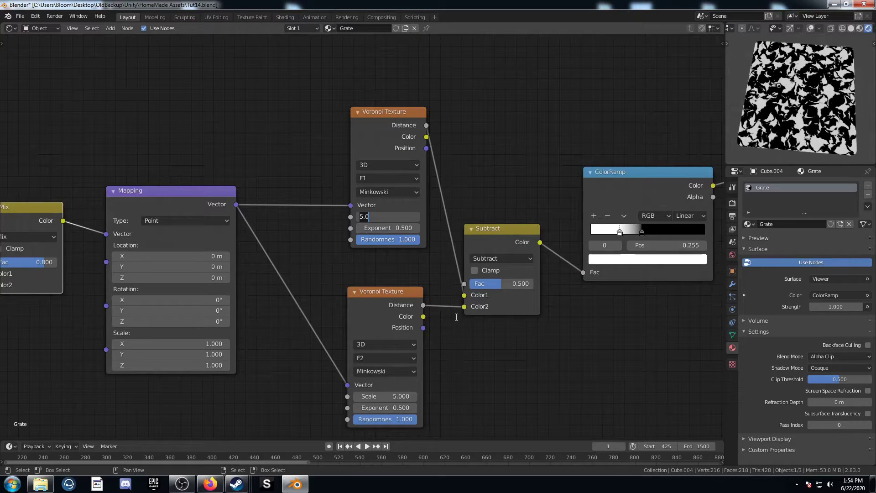
type("10")
key("Return")
left_click(379, 397)
type("10")
key("Return")
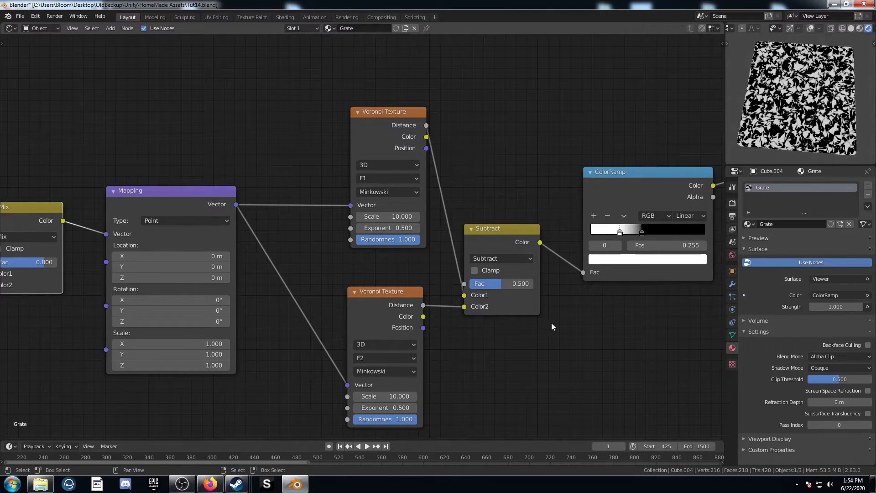
Raise the factor of the Subtract node combining the two Voronoi textures to 0.8
scroll(427, 249, "down", 1)
scroll(391, 266, "up", 2)
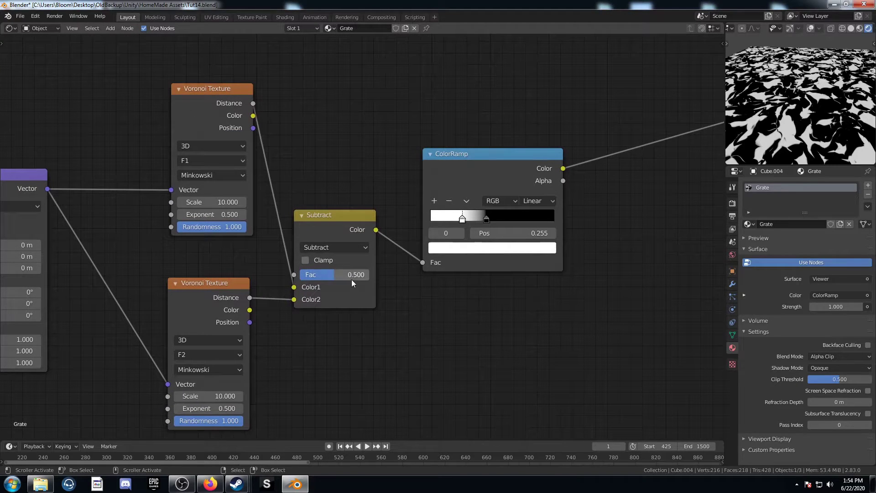
left_click_drag(334, 274, 355, 274)
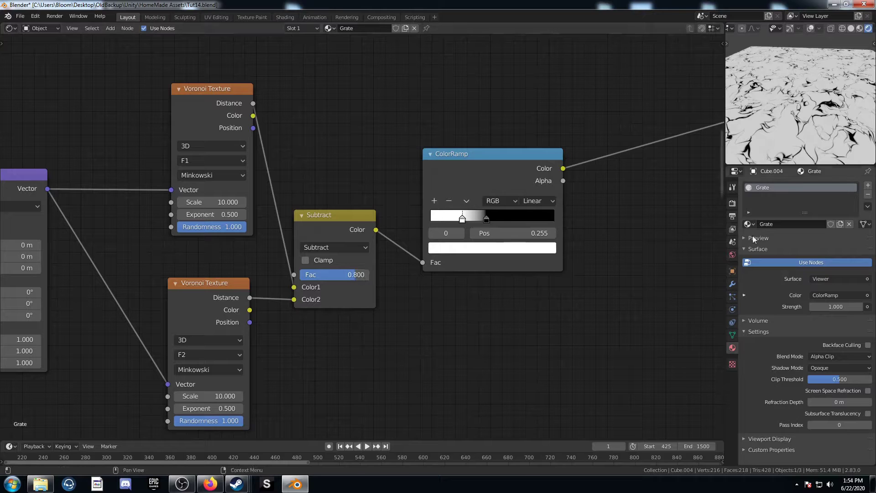
middle_click_drag(803, 128, 769, 139)
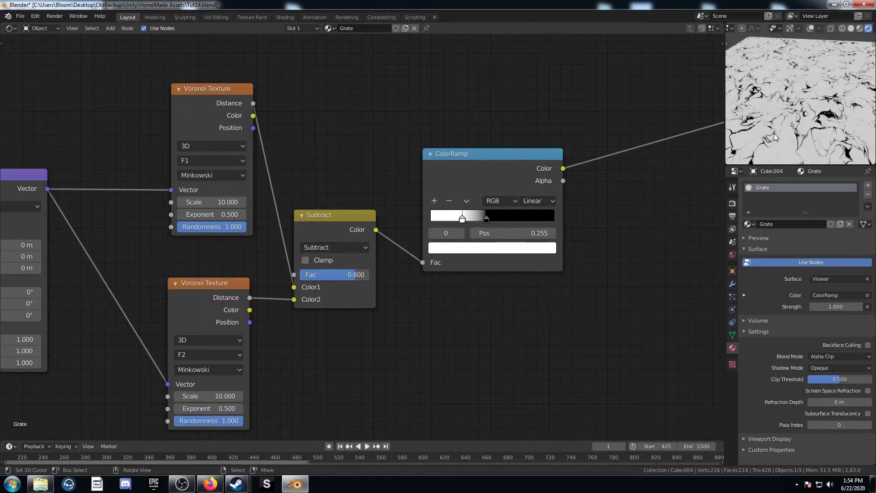
Duplicate the Bump node onto the Voronoi ColorRamp's output link and feed the ramp's Color into its Height
scroll(405, 258, "down", 5)
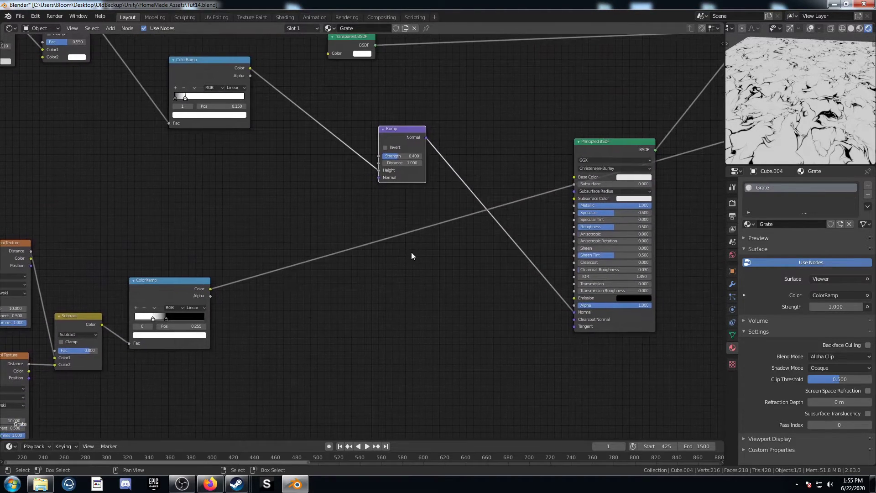
left_click_drag(399, 162, 453, 247)
key("shift+d")
left_click(329, 240)
scroll(314, 274, "up", 2)
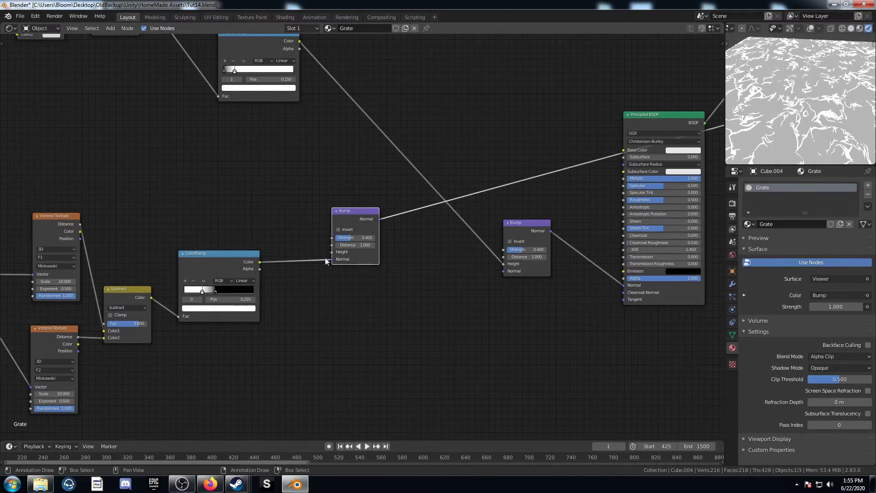
left_click_drag(332, 260, 332, 251)
Connect the duplicated Bump's Normal output to the original Bump's Normal input and preview the original Bump
middle_click_drag(406, 247, 351, 249)
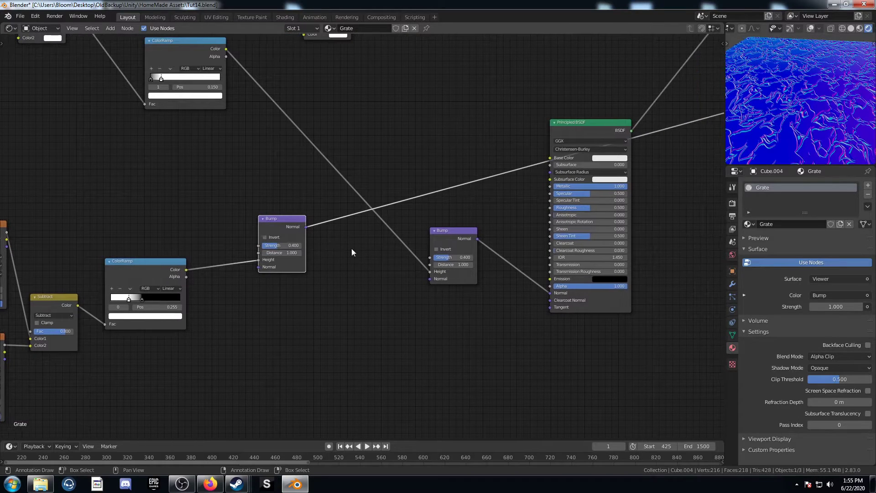
left_click_drag(306, 227, 431, 279)
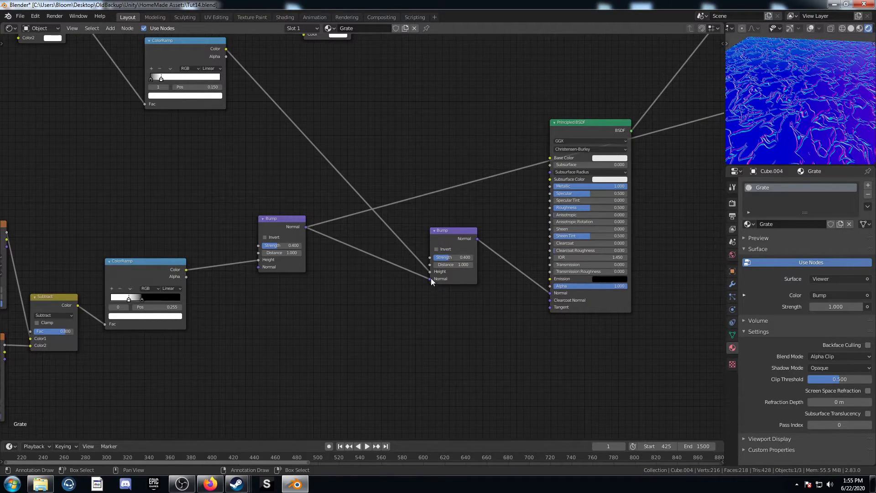
left_click(456, 232, "ctrl+shift")
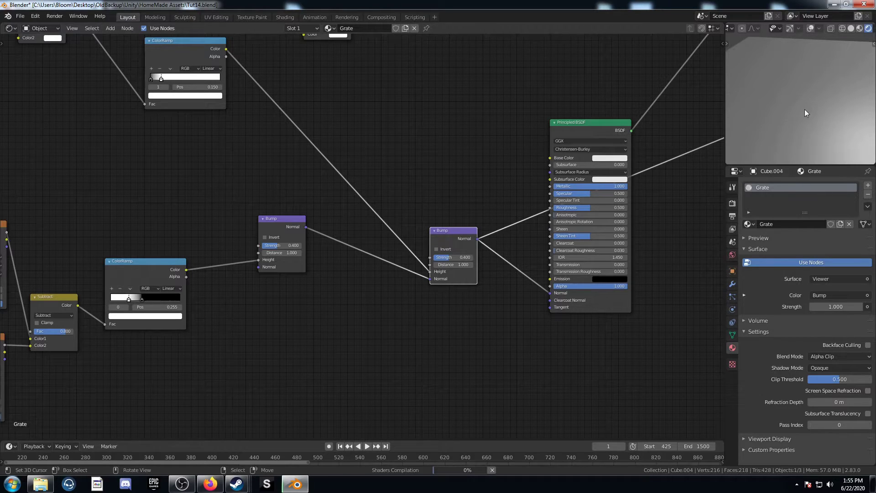
Set the Strength of the Voronoi pattern's Bump node to 0.1
middle_click_drag(800, 126, 826, 124)
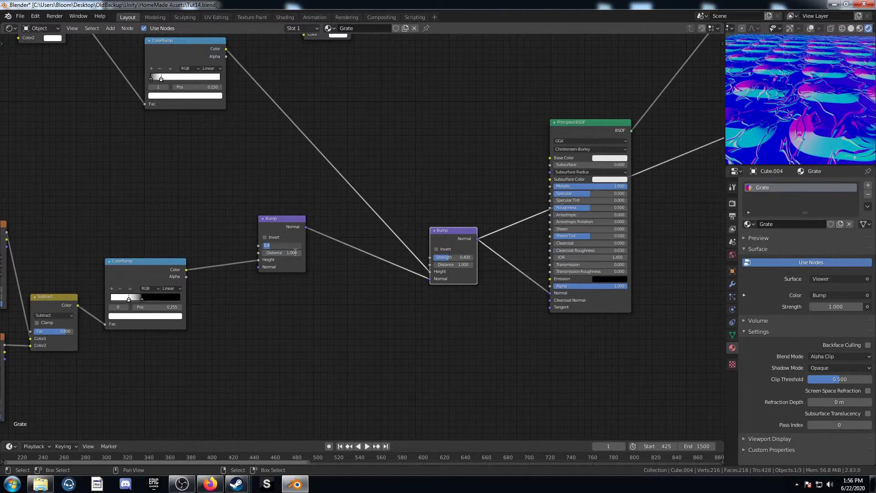
type("0.1")
key("Return")
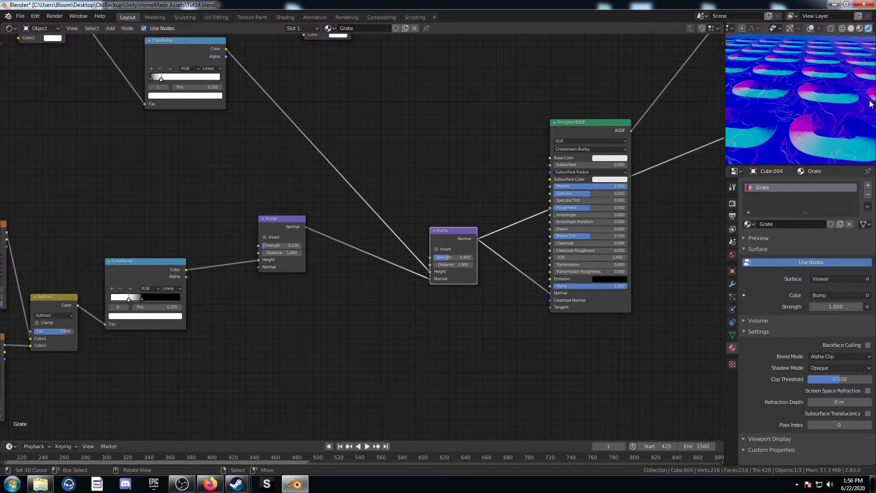
scroll(818, 136, "down", 6)
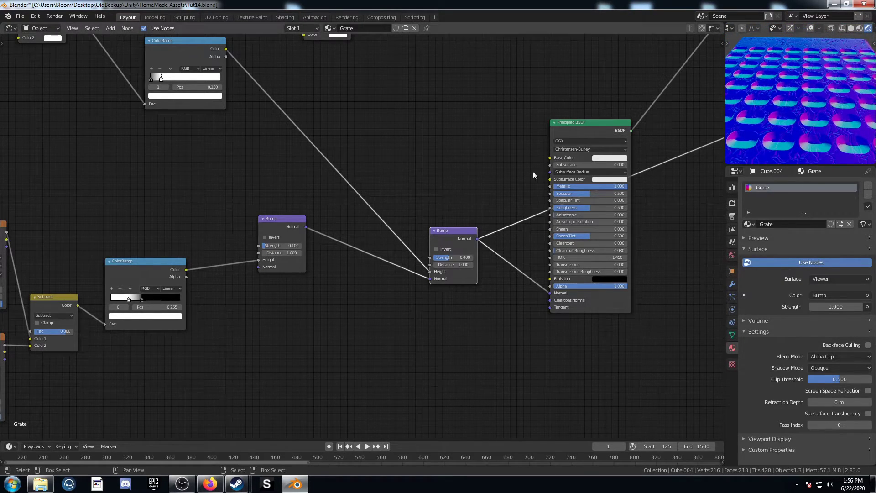
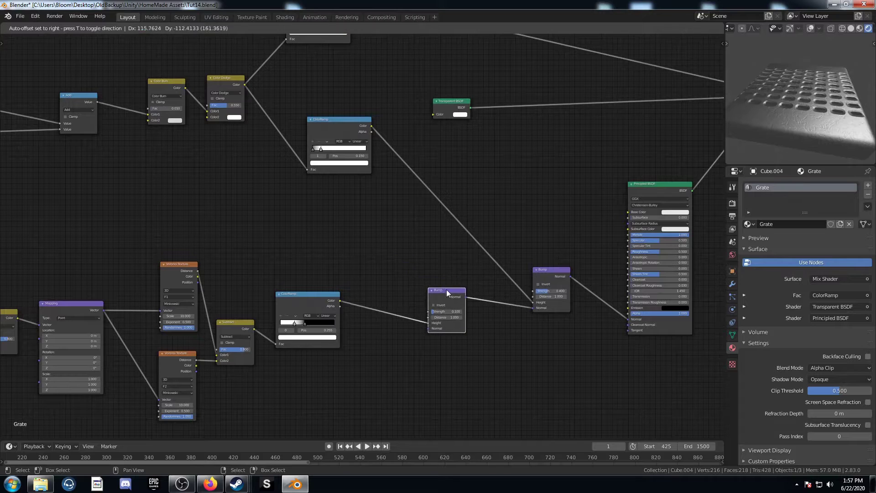
Add a MixRGB node in the free space between the hole-edge ColorRamp and the Voronoi ColorRamp
key("shift+a")
left_click(403, 238)
type("mix")
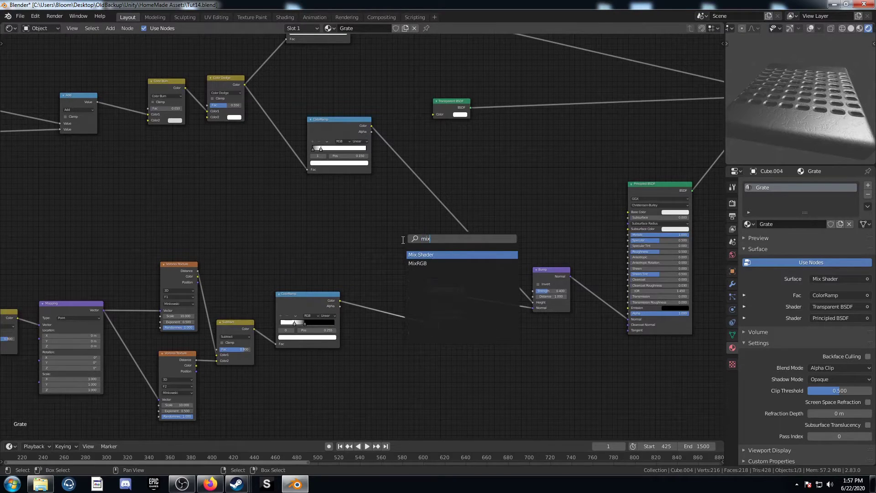
key("Return")
left_click(386, 202)
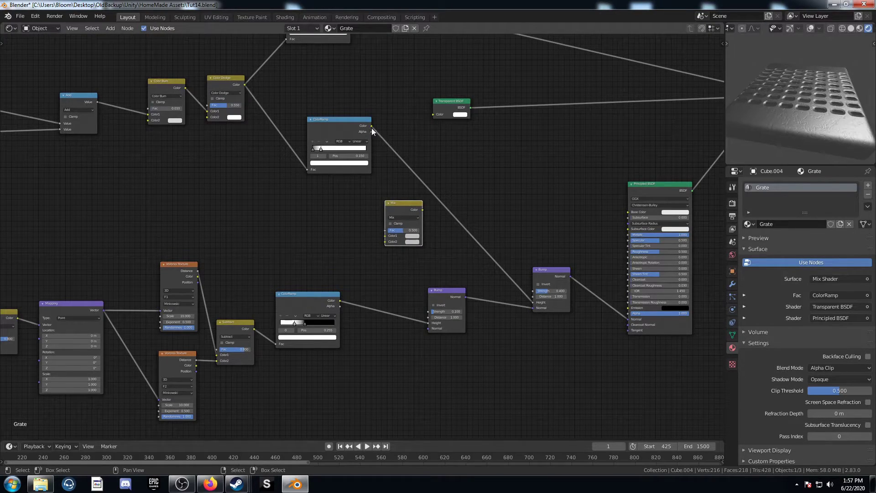
Connect the hole-edge ColorRamp to the new Mix node's Color1 and the Voronoi ColorRamp to its Color2
left_click(378, 155)
right_click_drag(338, 131, 393, 231, "alt")
left_click_drag(407, 206, 417, 212)
right_click_drag(343, 301, 406, 255, "alt")
middle_click_drag(427, 238, 398, 248)
left_click_drag(394, 225, 470, 175)
scroll(475, 176, "up", 4)
middle_click_drag(482, 177, 372, 258)
Switch the new Mix node's blend mode to Multiply and raise its factor to 1.0
left_click(379, 245)
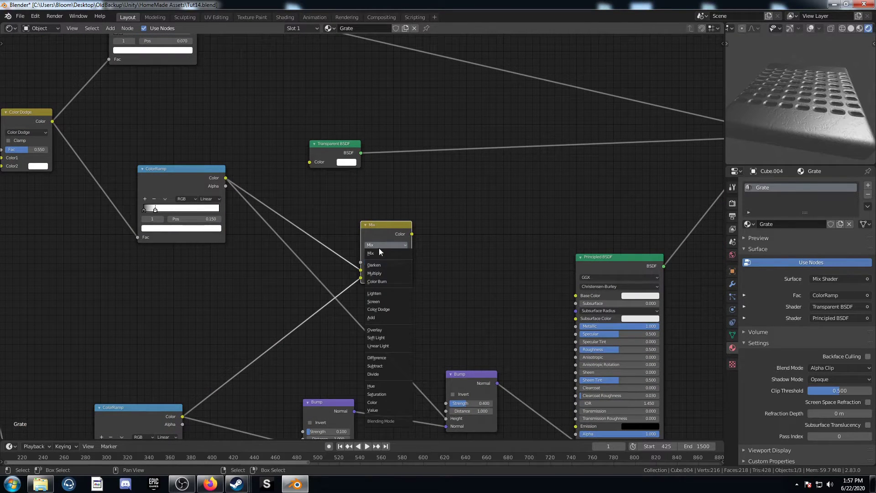
left_click(388, 272)
left_click_drag(388, 262, 413, 263)
Preview the Multiply node's output on the grate and examine the combined mask
middle_click_drag(425, 256, 352, 251)
scroll(363, 227, "up", 4)
left_click(274, 201, "ctrl+shift")
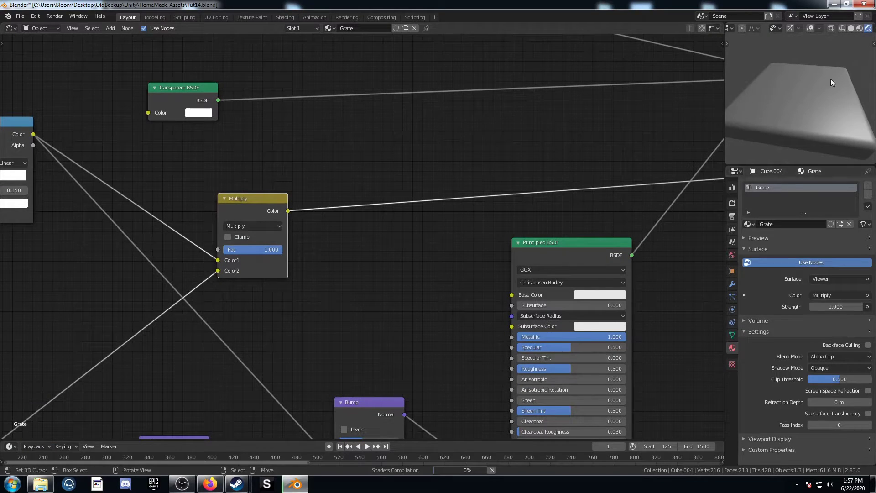
middle_click_drag(808, 110, 821, 122)
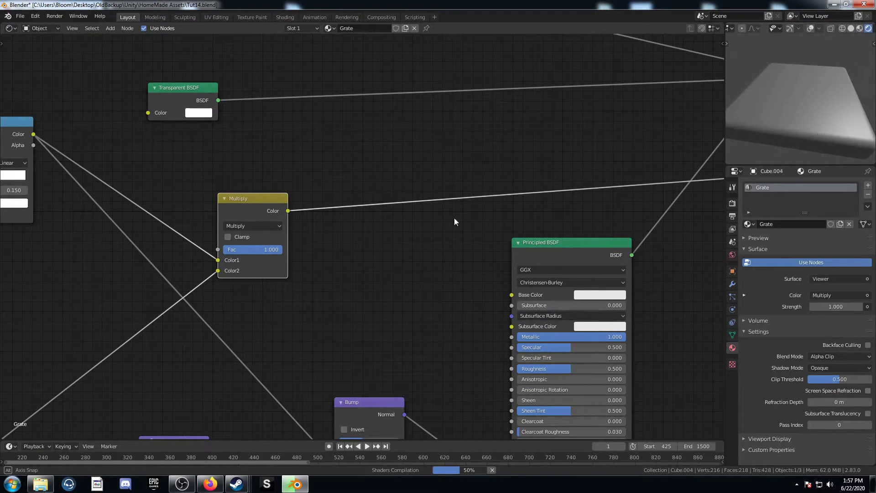
middle_click_drag(784, 85, 785, 97)
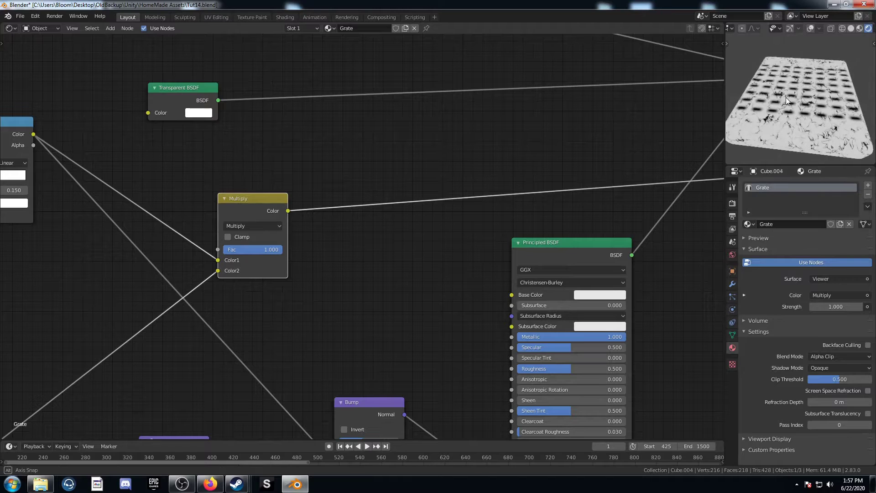
Add a ColorRamp after the Multiply node and connect its Color output to the Principled BSDF's Base Color
key("shift+a")
left_click(341, 313)
type("color")
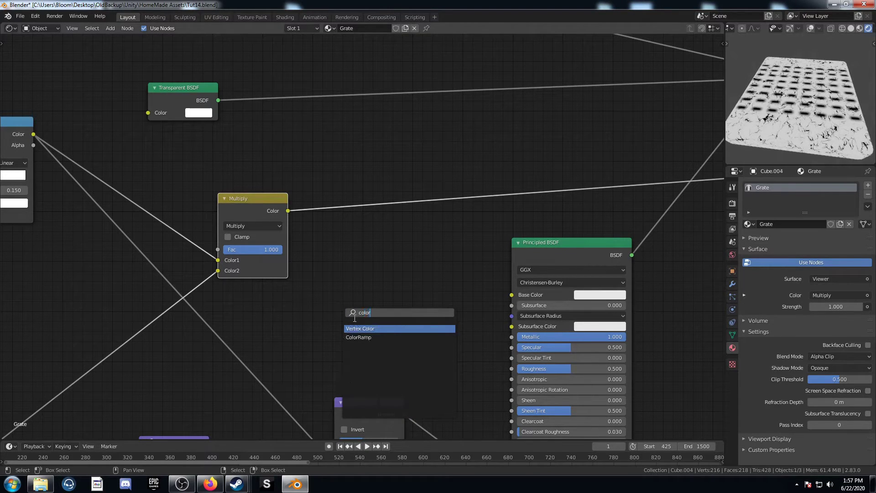
key("Return")
left_click(307, 166)
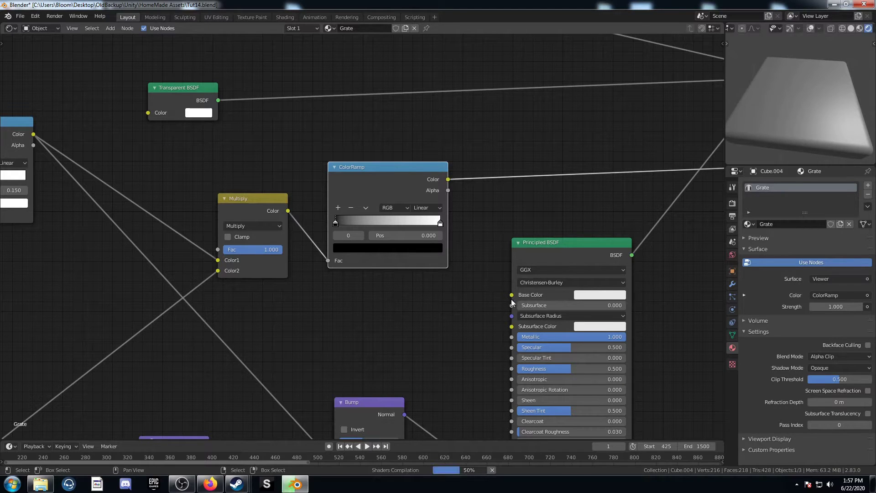
left_click_drag(448, 190, 512, 295)
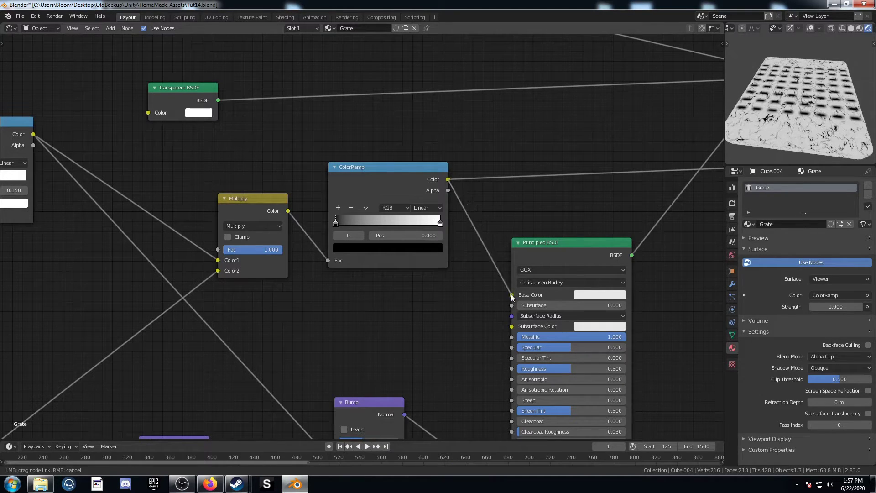
Change the black stop of the Base Color ColorRamp to a light reddish brown
scroll(395, 266, "up", 2)
middle_click_drag(401, 261, 360, 292)
scroll(360, 292, "up", 1)
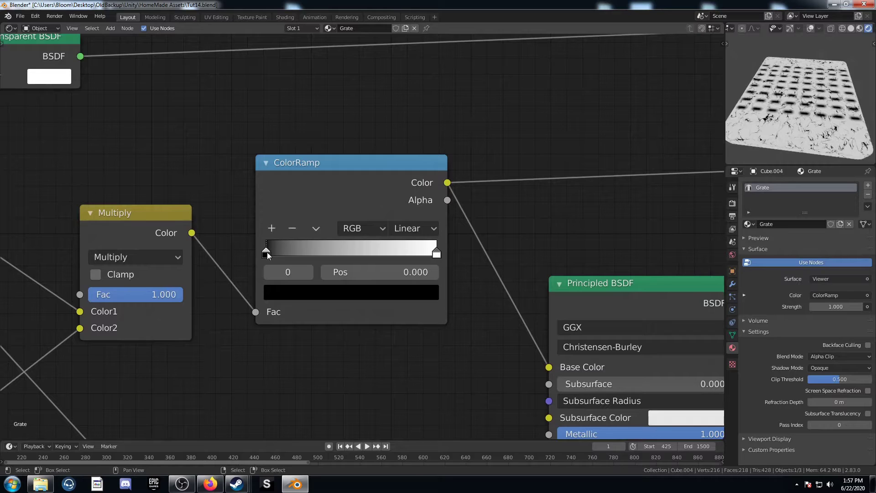
left_click(324, 296)
scroll(338, 145, "up", 9, "ctrl")
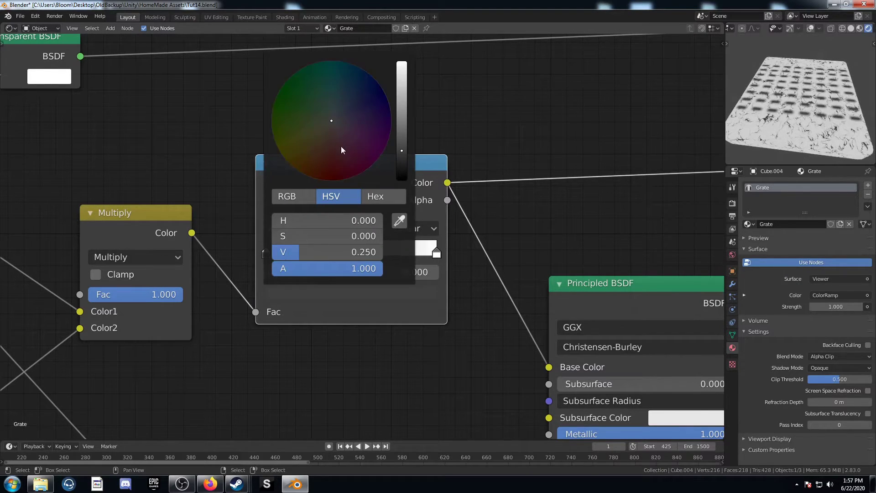
left_click(327, 131)
left_click_drag(328, 129, 324, 142)
scroll(327, 133, "up", 4, "ctrl")
middle_click_drag(520, 201, 415, 211)
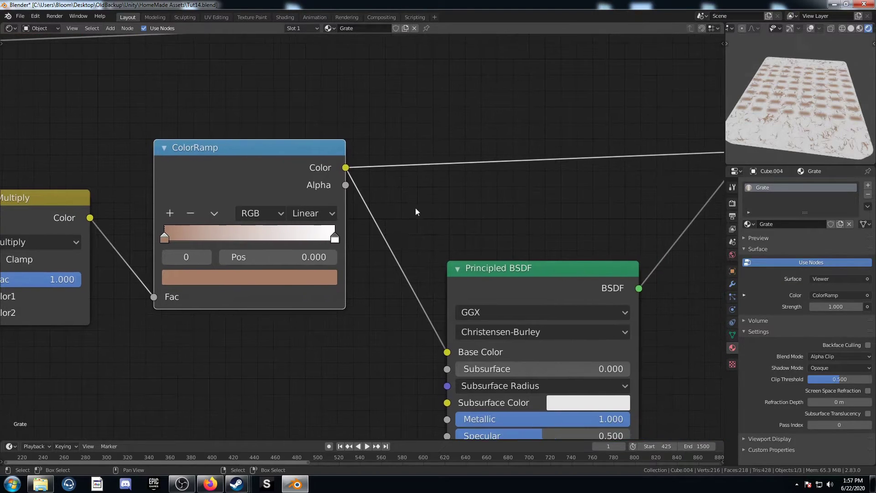
Tint the white stop of the Base Color ColorRamp to a very pale blue
left_click(336, 239)
left_click(299, 278)
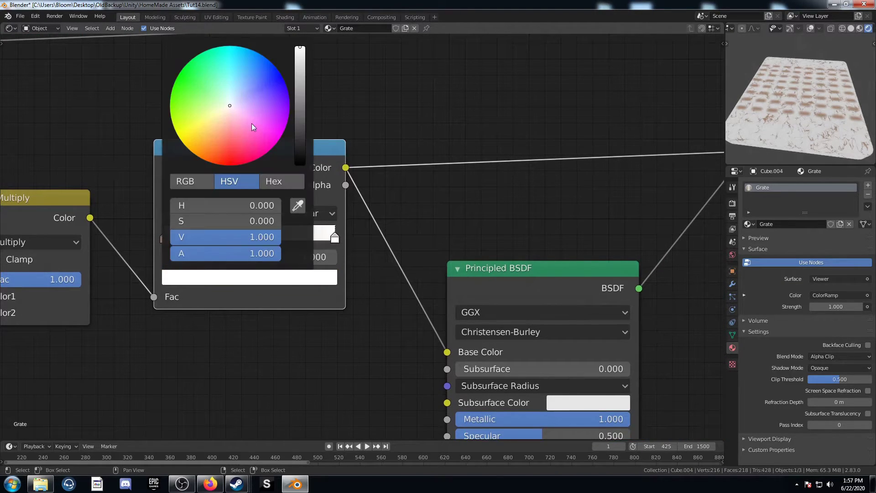
left_click(231, 100)
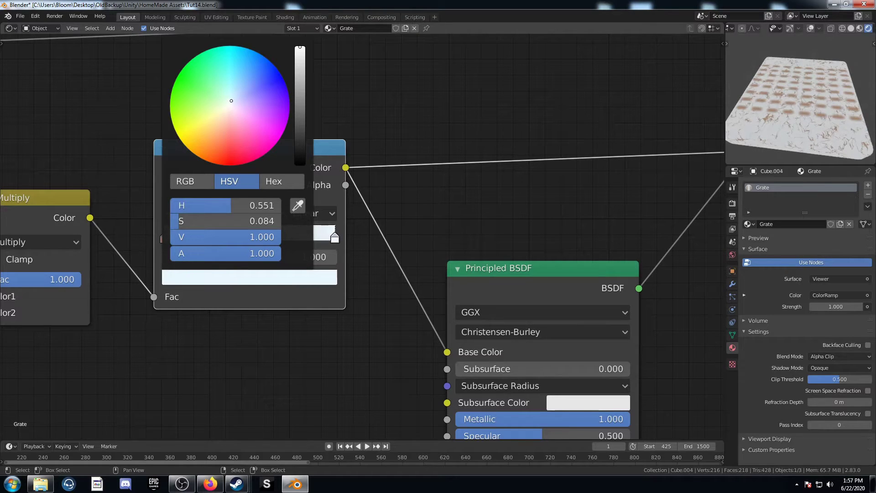
left_click_drag(231, 100, 231, 98)
Route the Mix Shader back to the material output to display the complete grate material
scroll(843, 105, "up", 6)
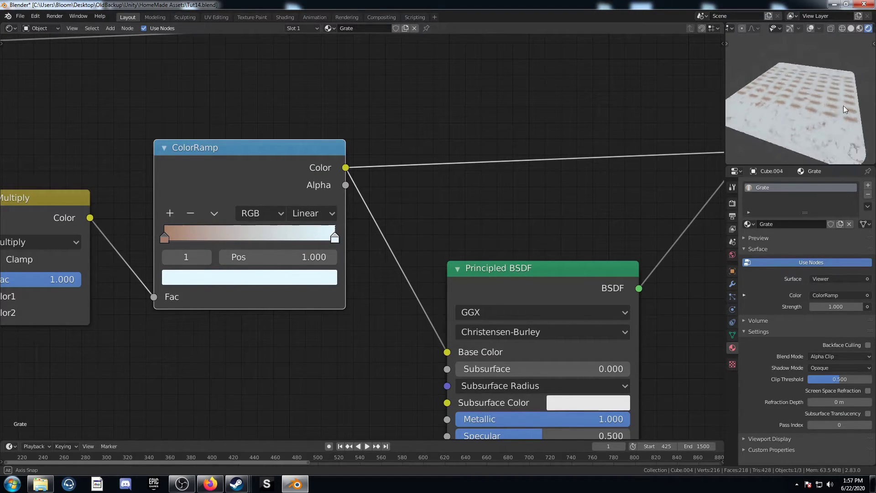
scroll(529, 223, "down", 9)
middle_click_drag(558, 173, 365, 262)
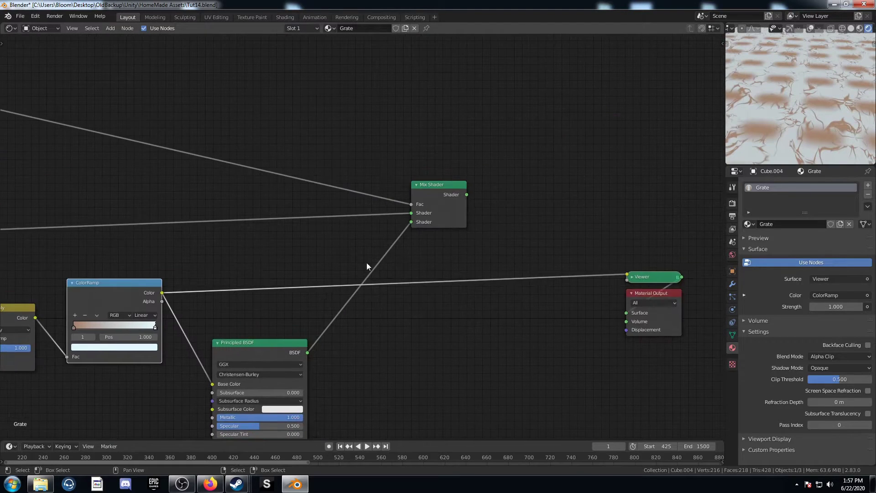
left_click(449, 187, "ctrl+shift")
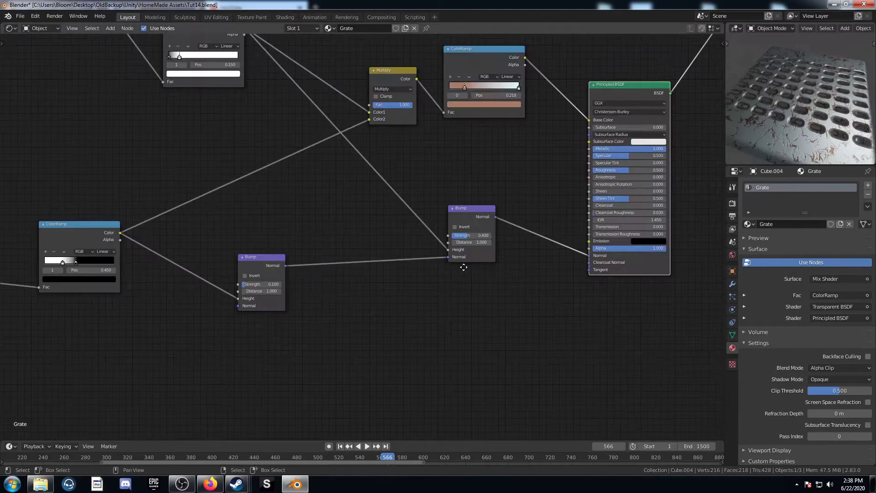
Set the black stop of the wear ColorRamp to position 0.85
scroll(160, 333, "up", 3)
scroll(229, 333, "up", 3)
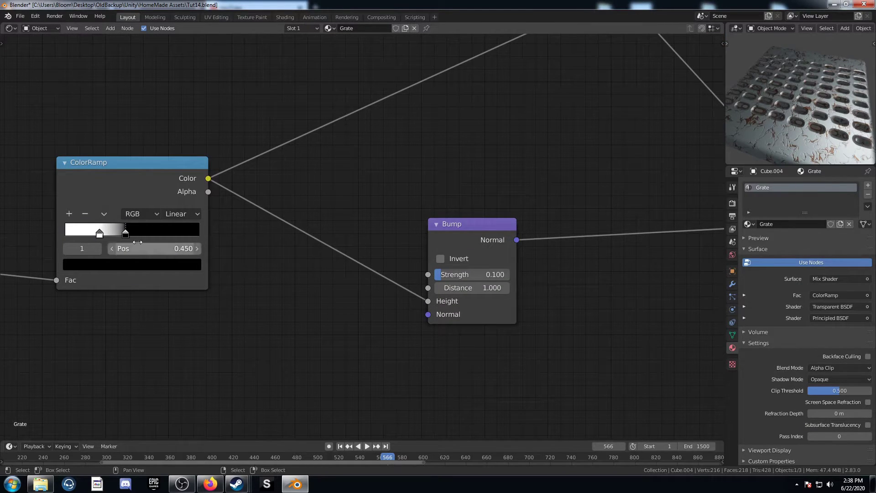
left_click(137, 248)
type(".")
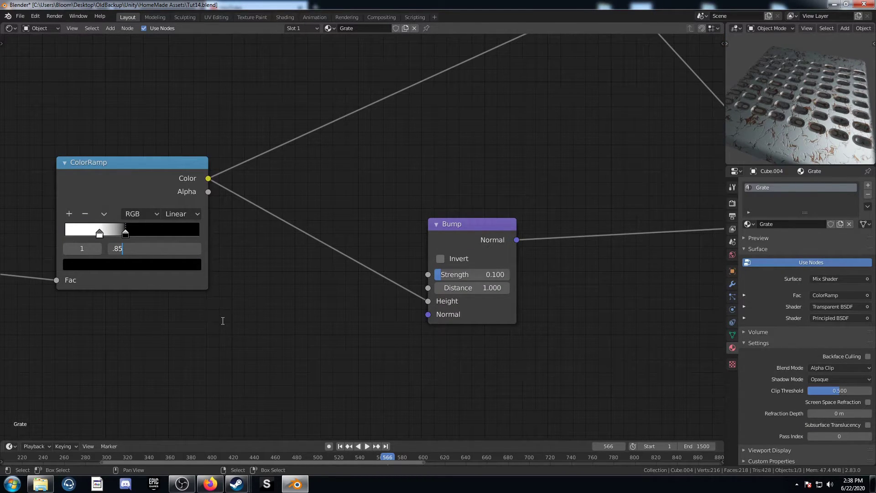
type("85")
key("Return")
scroll(822, 101, "up", 3)
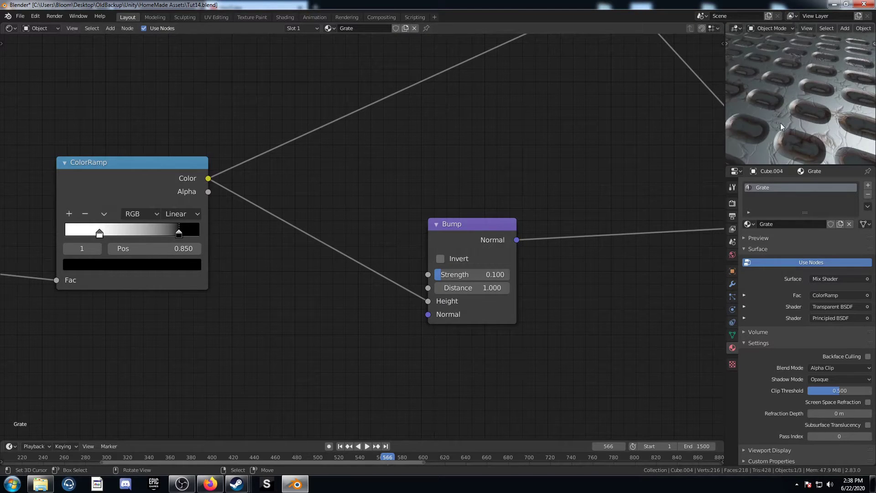
Move the brown stop of the Base Color ColorRamp to position 0.4
scroll(638, 165, "down", 4)
middle_click_drag(580, 166, 342, 274)
middle_click_drag(426, 189, 327, 212)
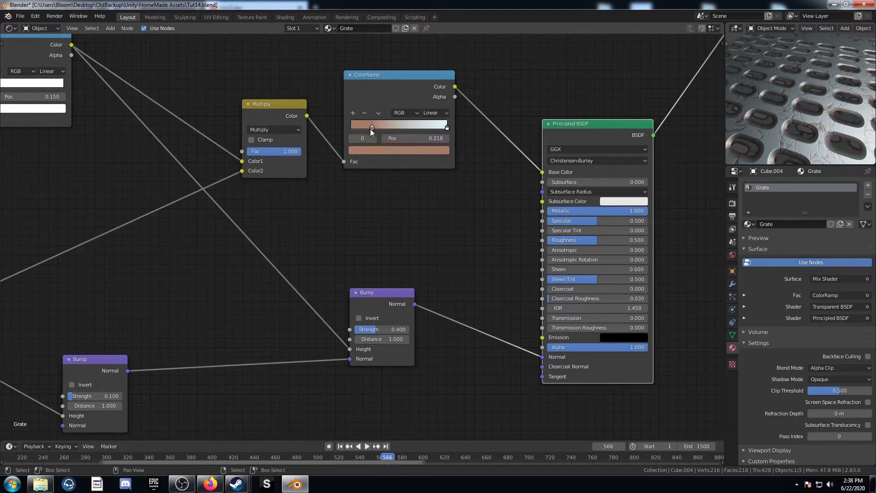
left_click_drag(371, 128, 392, 127)
left_click(431, 138)
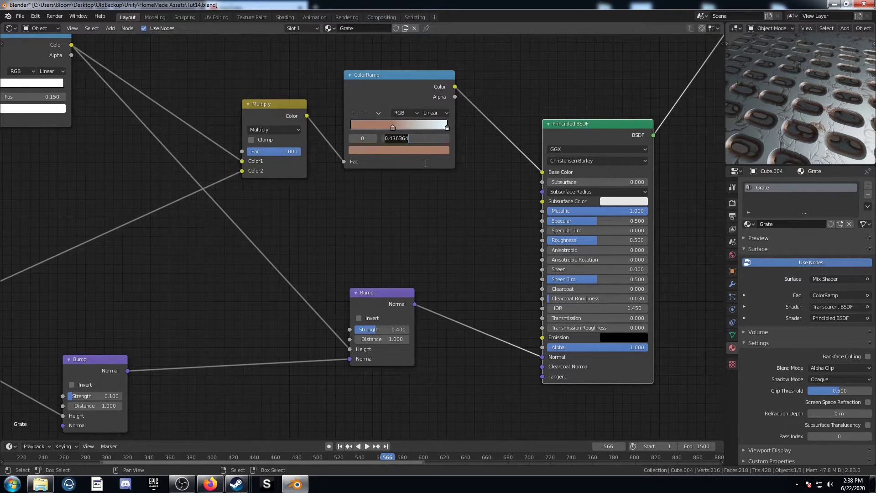
type("0.4")
key("Return")
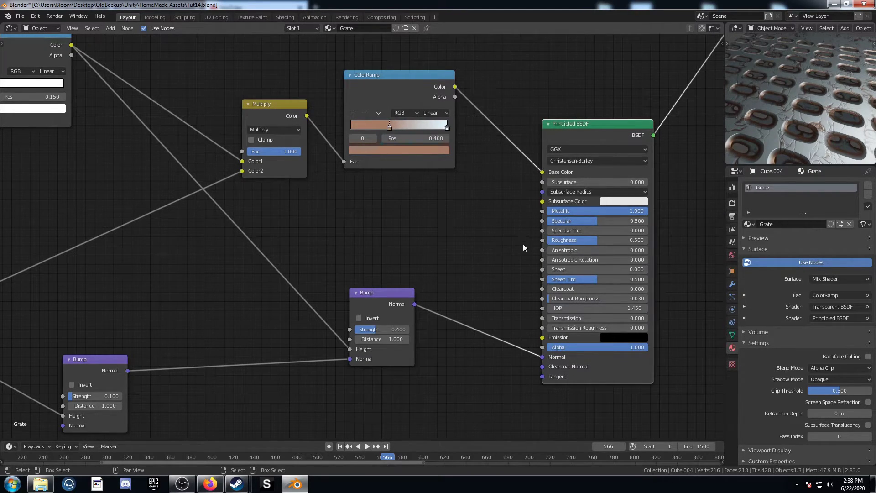
Connect the wear ColorRamp's Color output to the Principled BSDF's Roughness and inspect the grate in the viewport
middle_click_drag(455, 321, 386, 285)
scroll(383, 285, "down", 4)
middle_click_drag(182, 297, 308, 280)
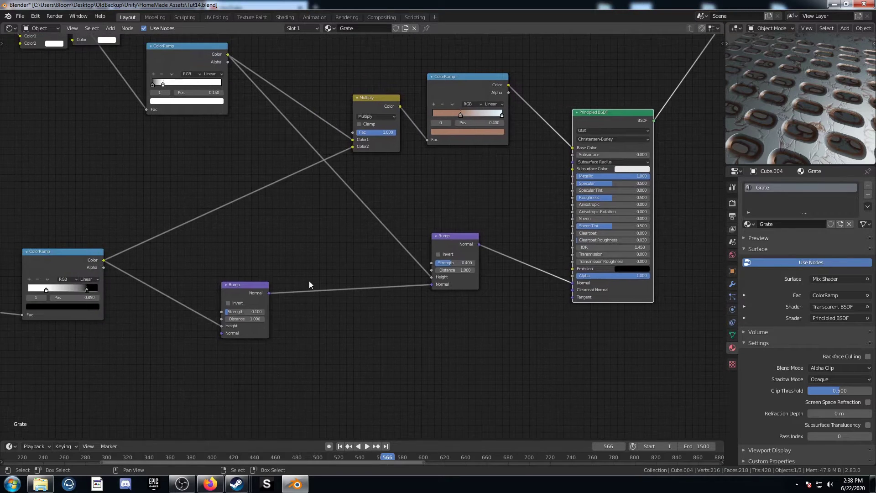
left_click_drag(103, 260, 574, 198)
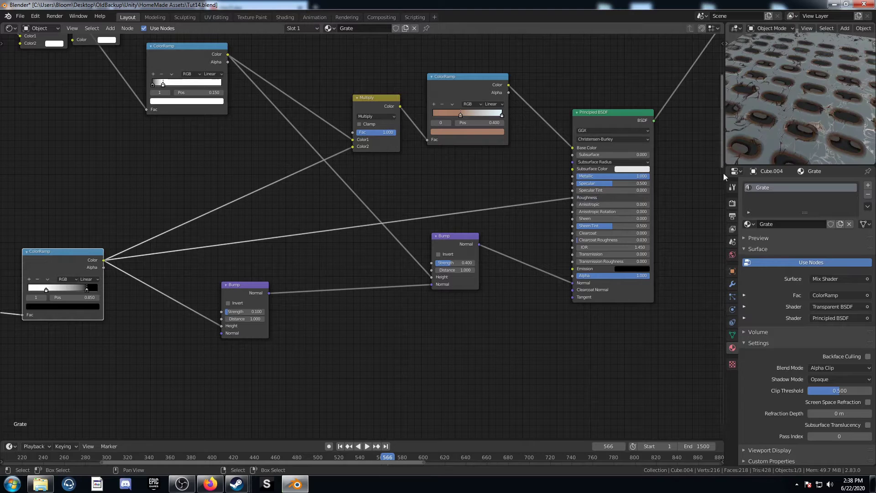
middle_click_drag(717, 173, 659, 172)
middle_click_drag(807, 135, 837, 125)
scroll(839, 125, "up", 3)
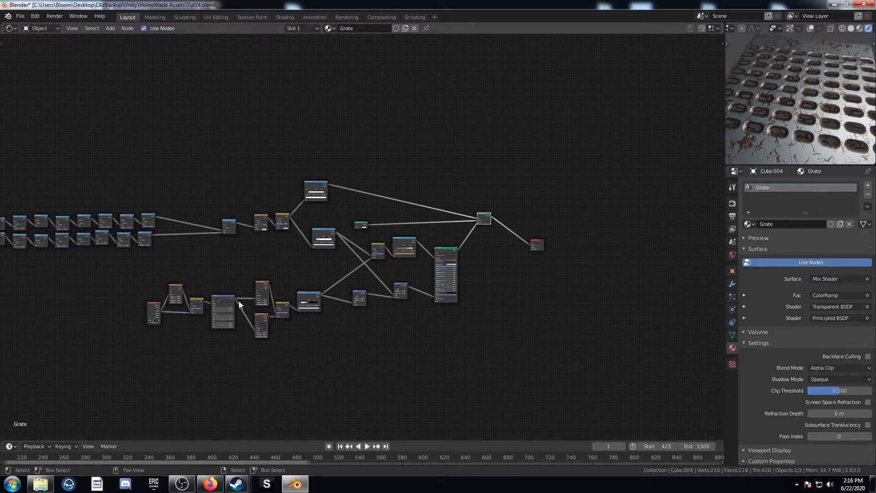
Detach the Multiply node from the Y math chain, leaving the Add node linked directly to the Power node
scroll(239, 301, "up", 6)
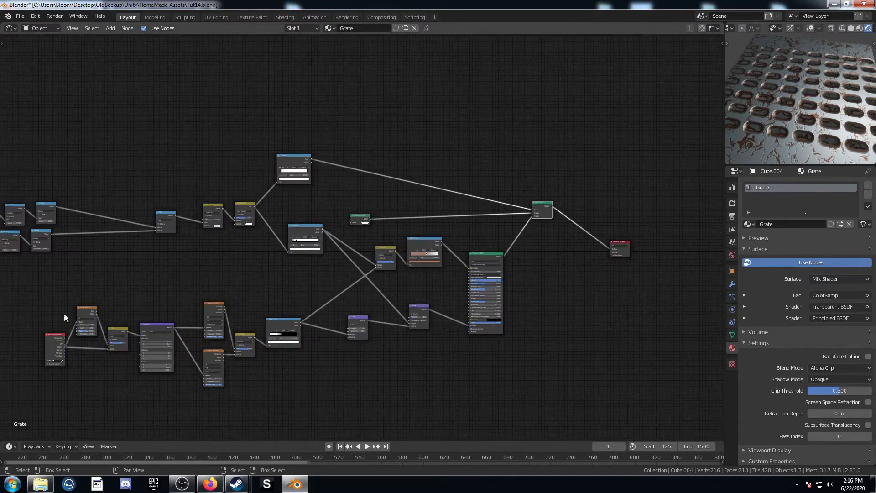
scroll(343, 247, "up", 5)
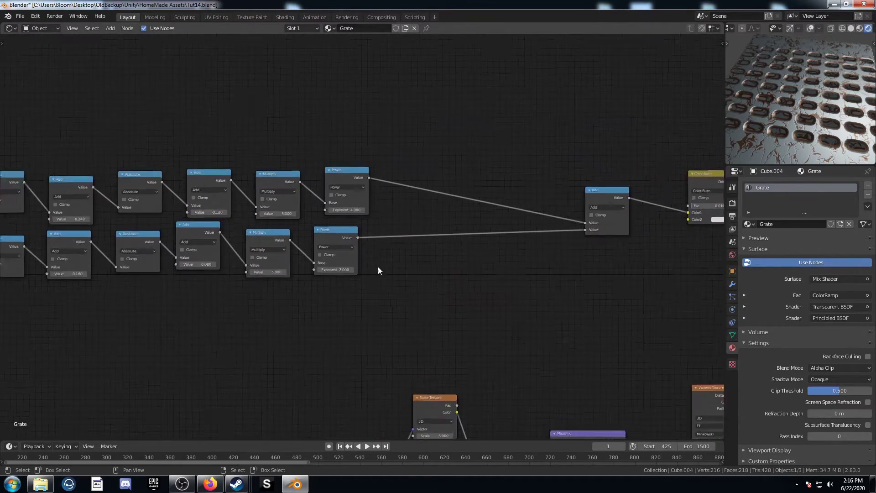
left_click(344, 174)
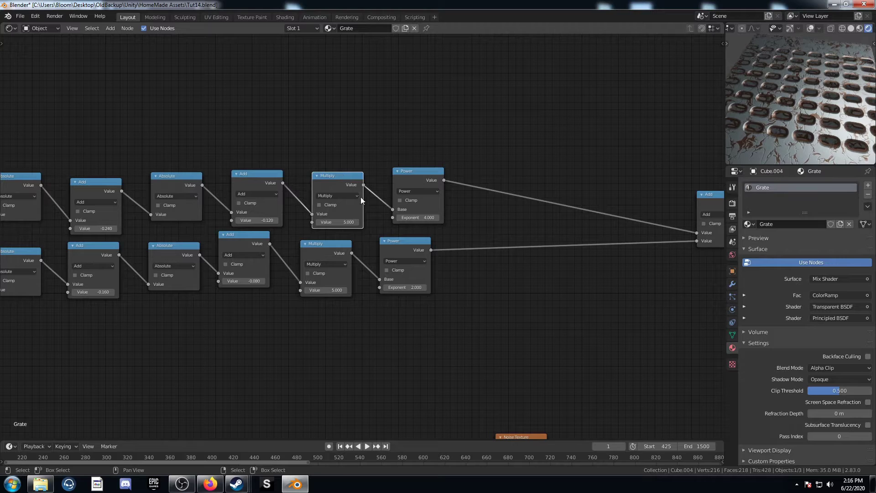
left_click_drag(325, 247, 295, 347, "alt")
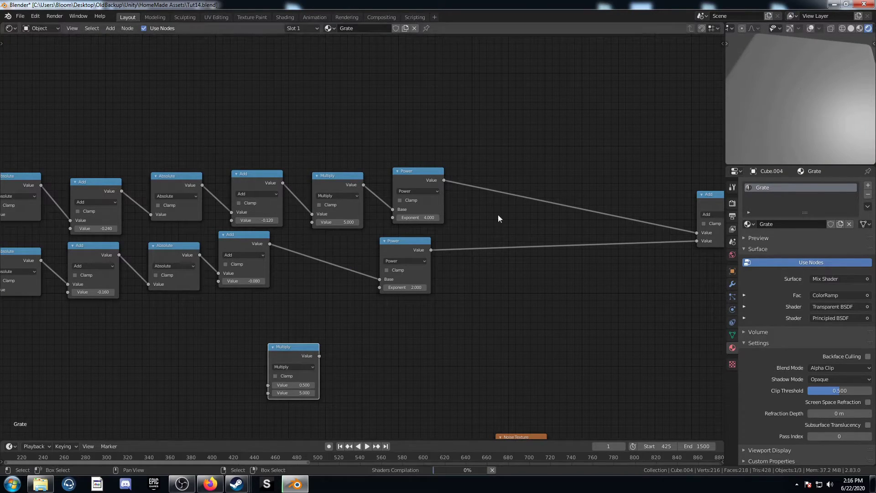
Set the Y chain's Power exponent to 1.3 and the X chain's Multiply value to 4.5
left_click(405, 288)
type("1.3")
key("Return")
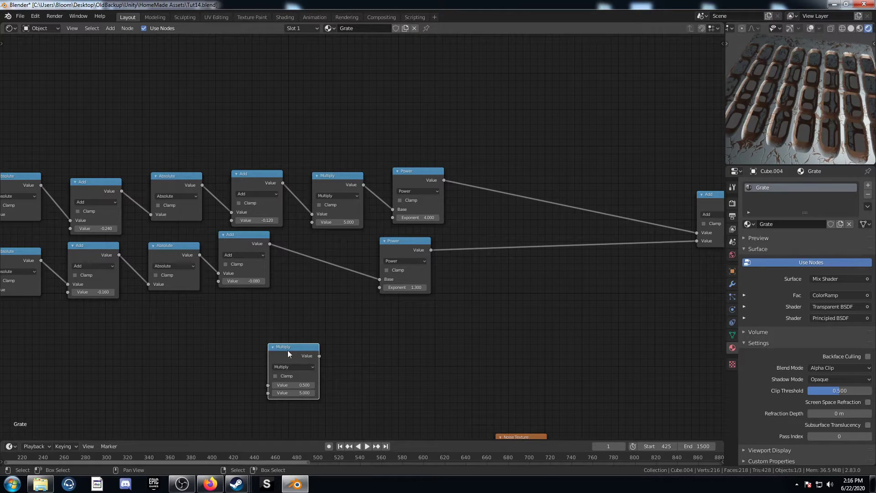
mouse_move(338, 222)
left_mouse_down()
mouse_move(322, 222)
mouse_move(334, 222)
left_mouse_up()
Insert a duplicate Add node before the first Absolute node of the X chain and set its value to -0.48*2
middle_click_drag(380, 220, 538, 210)
scroll(328, 268, "down", 5)
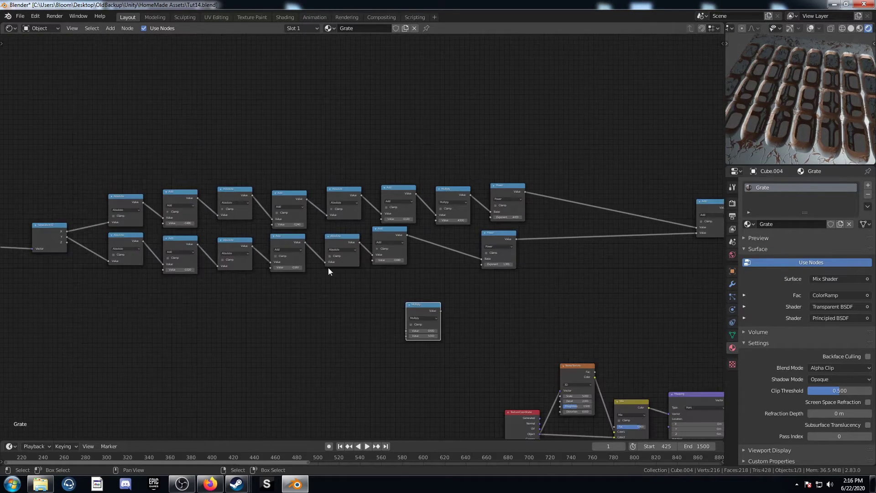
middle_click_drag(328, 267, 435, 264)
scroll(454, 270, "up", 3)
middle_click_drag(371, 280, 326, 252)
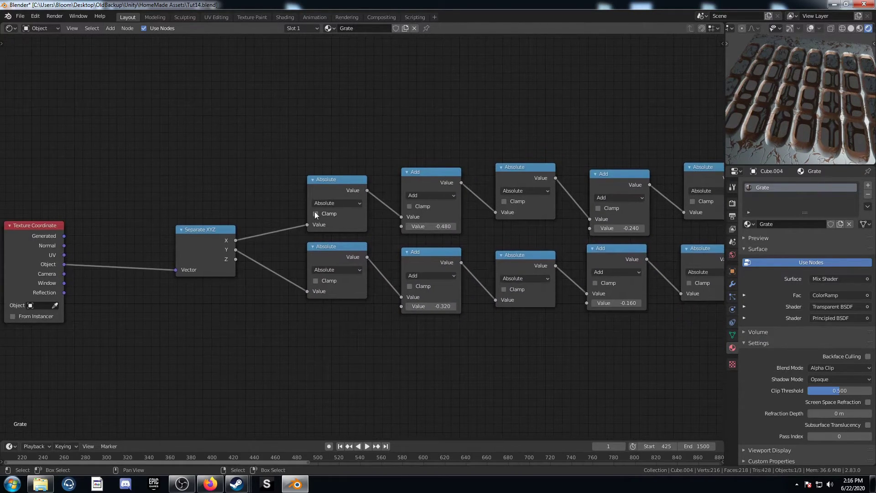
key("shift+d")
left_click(289, 191)
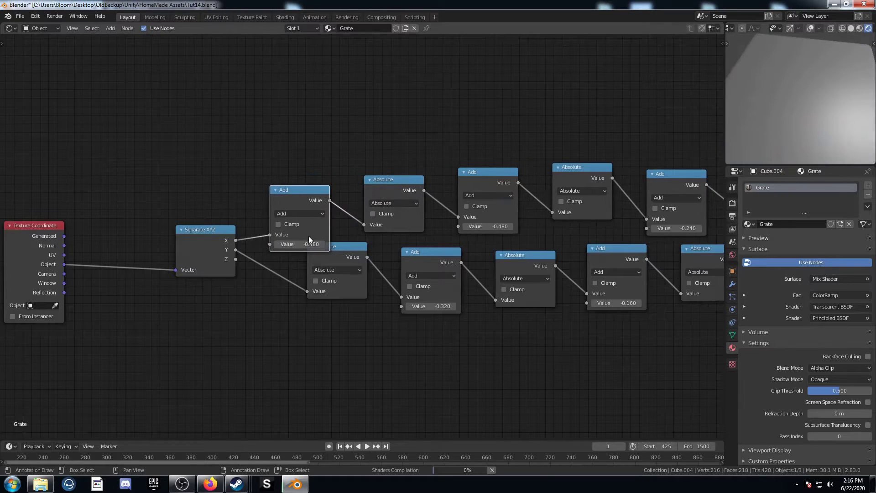
left_click(313, 243)
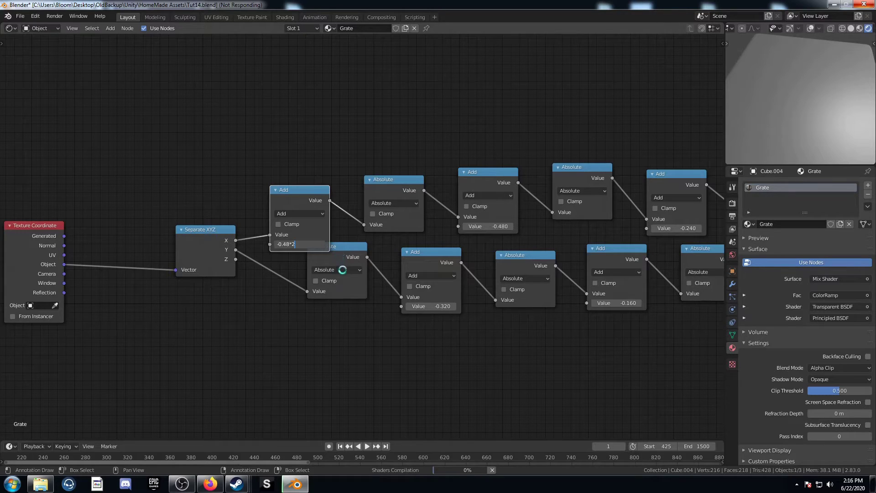
Switch the viewport to Solid shading and insert a duplicate Add node with value -0.64 at the start of the Y chain
left_click_drag(344, 251, 366, 270)
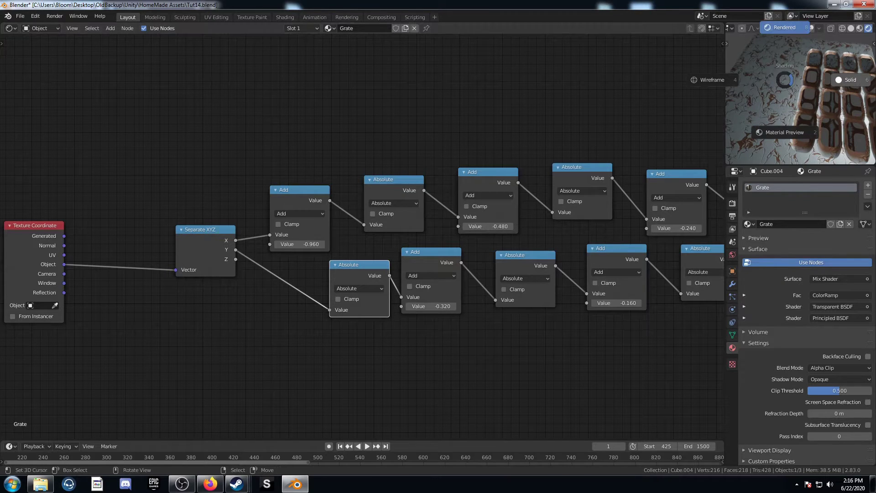
left_click(850, 28)
left_click(436, 252)
key("shift+d")
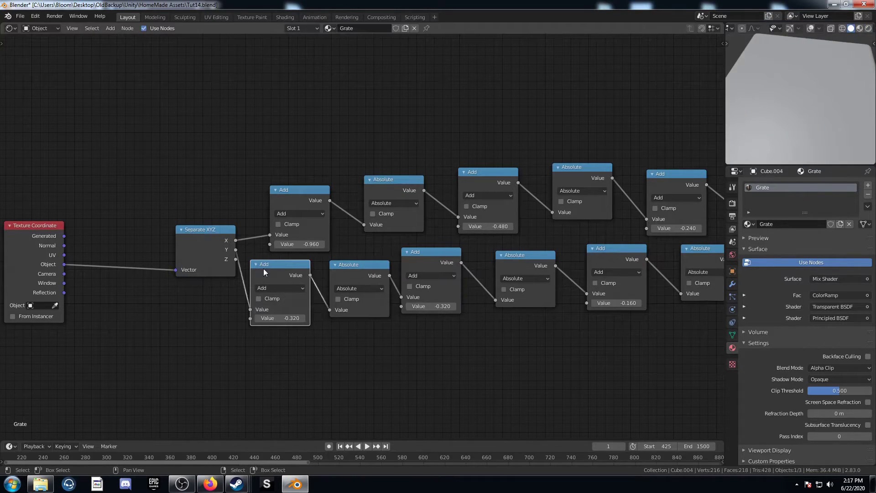
left_click(303, 264)
left_click(314, 319)
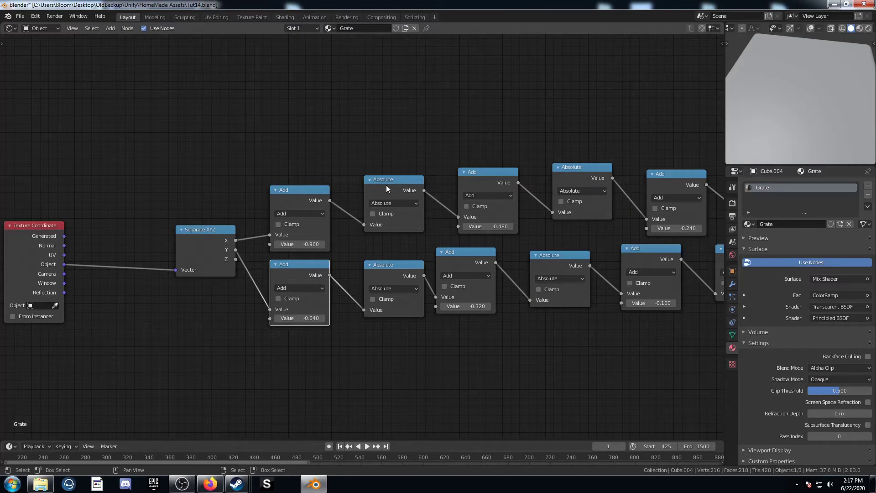
Insert a duplicate Absolute node at the start of both the X and Y chains and return the viewport to Rendered shading
left_click(386, 178)
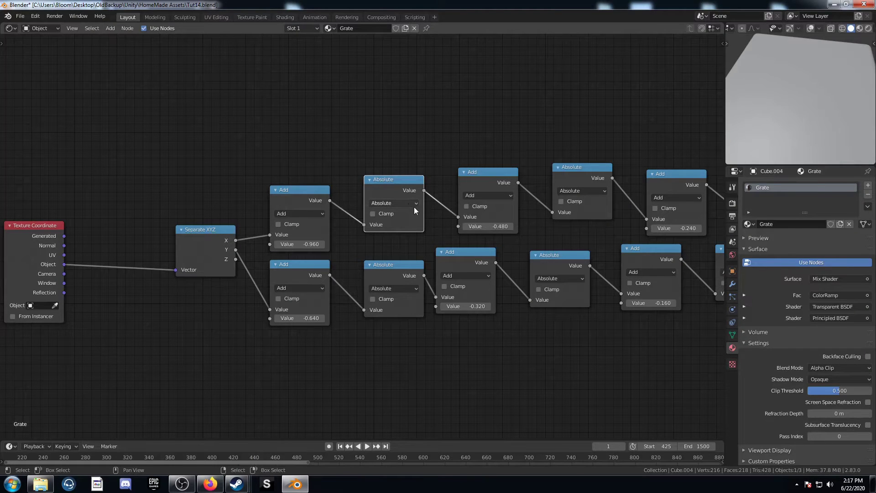
key("shift+d")
left_click(290, 226)
key("shift+d")
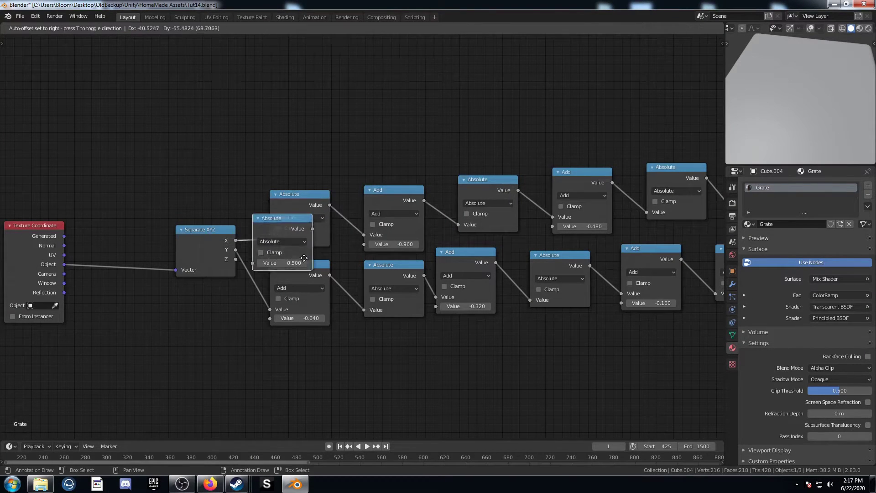
left_click(322, 313)
key("z")
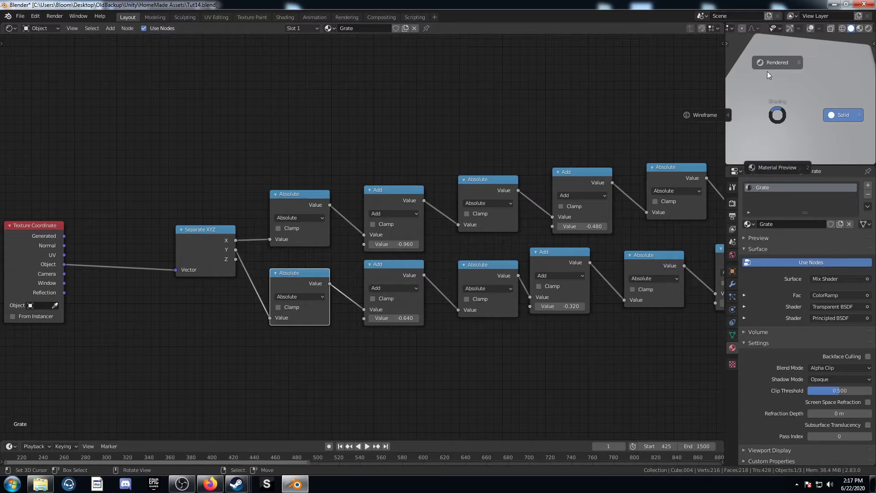
left_click(761, 91)
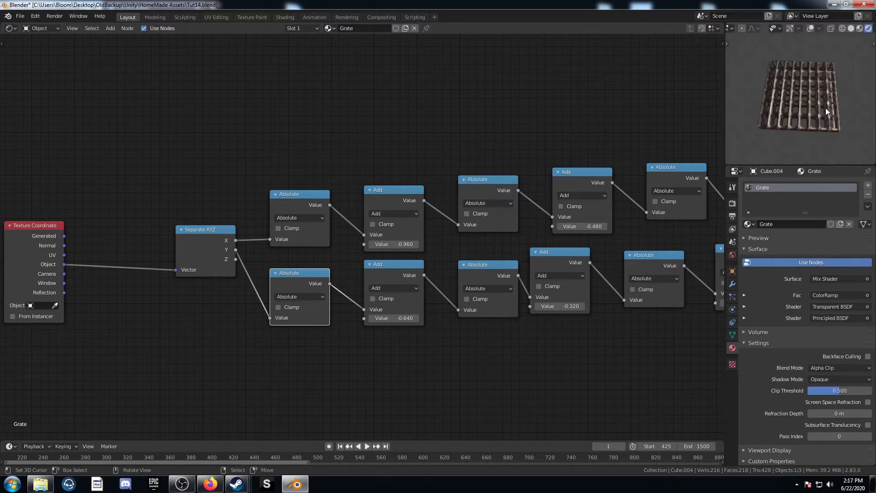
Vary the hole layout by setting the first Add node to -1.36 in the X chain and 0.06 in the Y chain
scroll(817, 112, "up", 3)
middle_click_drag(811, 114, 763, 91)
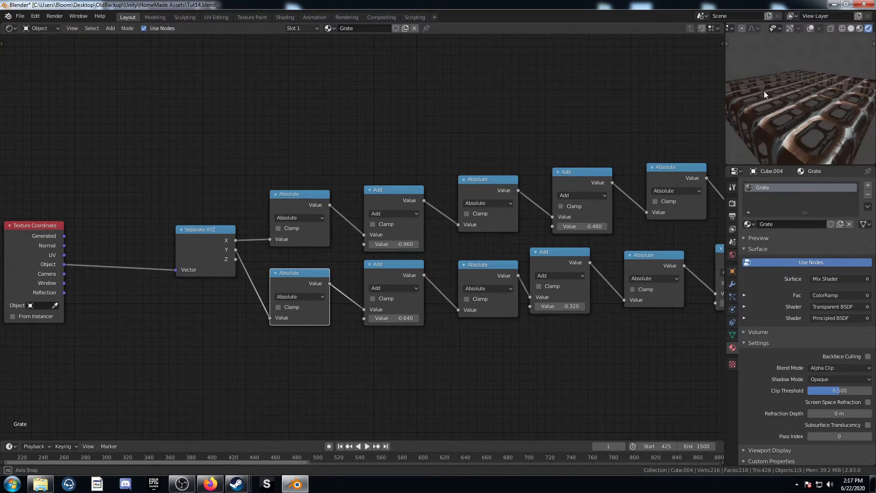
scroll(810, 108, "down", 3)
middle_click_drag(822, 121, 789, 114)
scroll(788, 113, "down", 1)
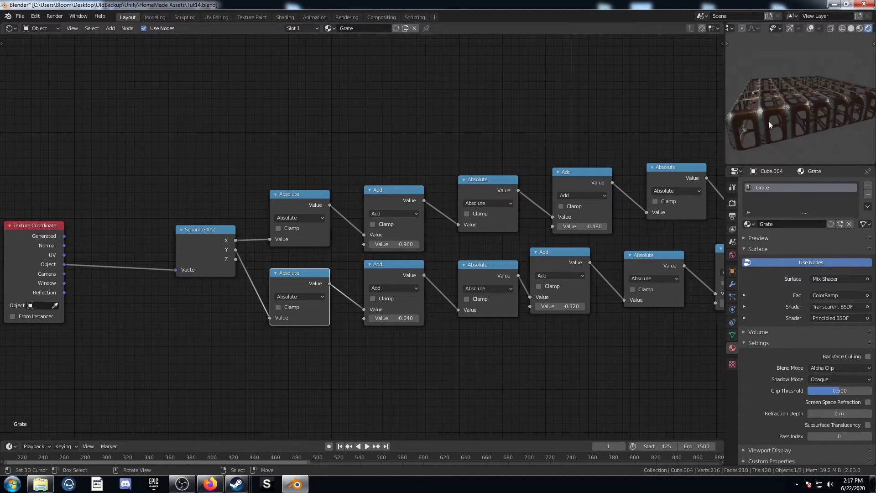
left_click_drag(401, 245, 383, 245)
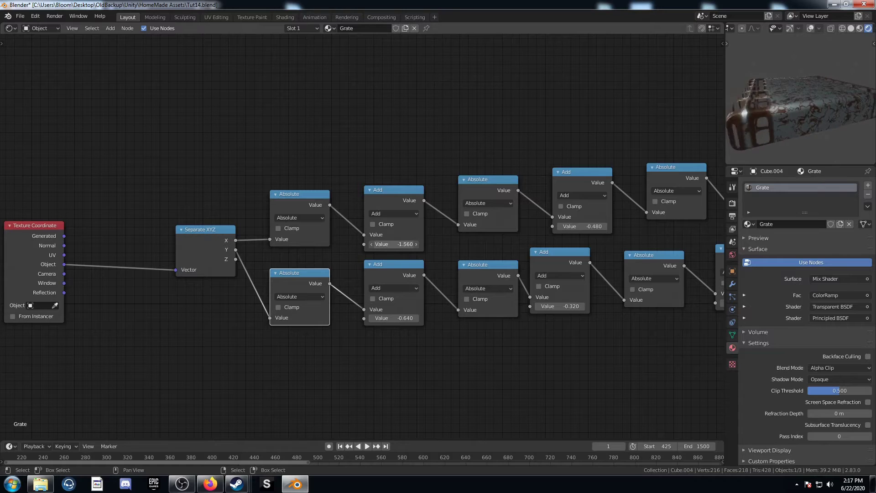
middle_click_drag(780, 130, 755, 139)
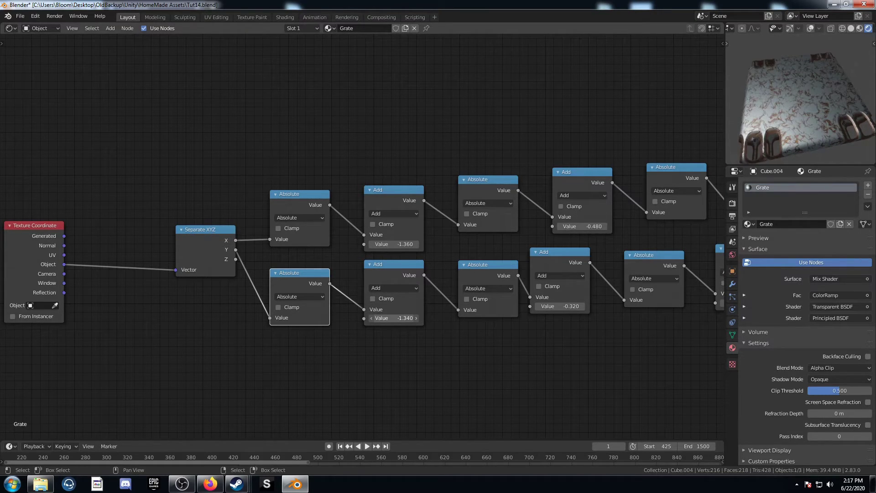
left_click_drag(394, 318, 406, 318)
scroll(794, 73, "down", 2)
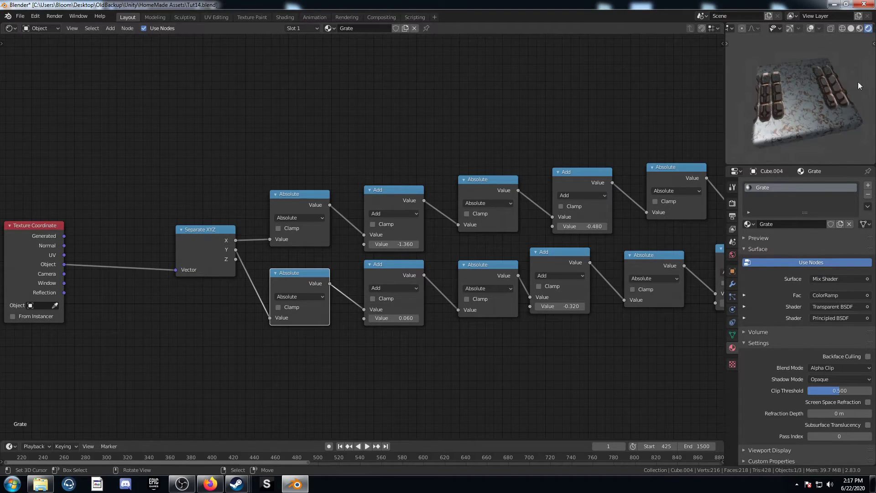
Review the material's node network and examine the resulting hole pattern on the object from several angles
middle_click_drag(858, 85, 807, 91)
middle_click_drag(632, 287, 386, 210)
scroll(474, 281, "down", 3)
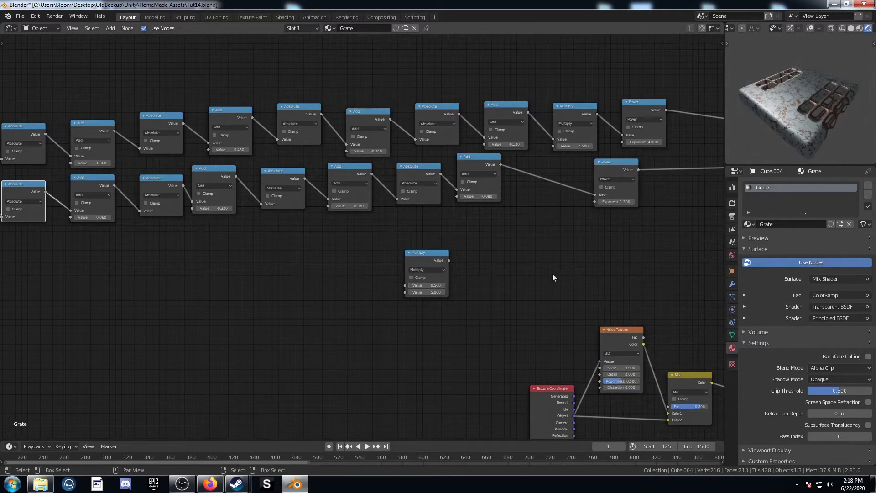
middle_click_drag(553, 273, 425, 245)
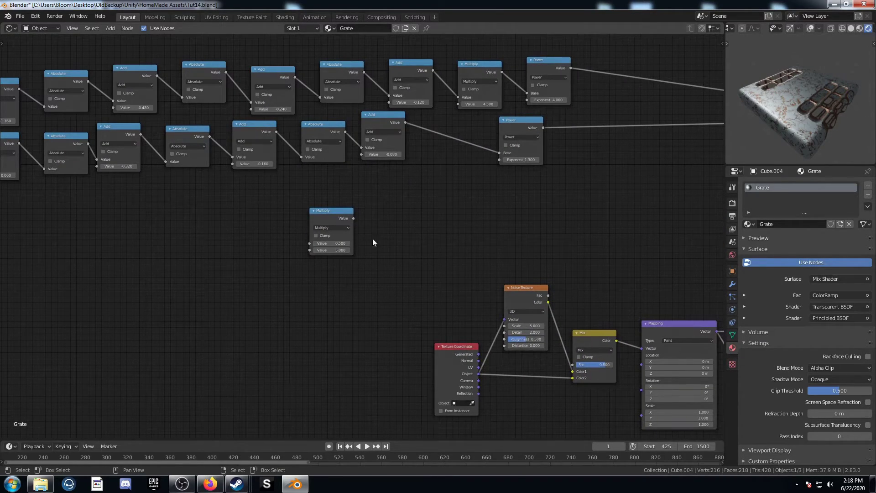
middle_click_drag(466, 264, 400, 262)
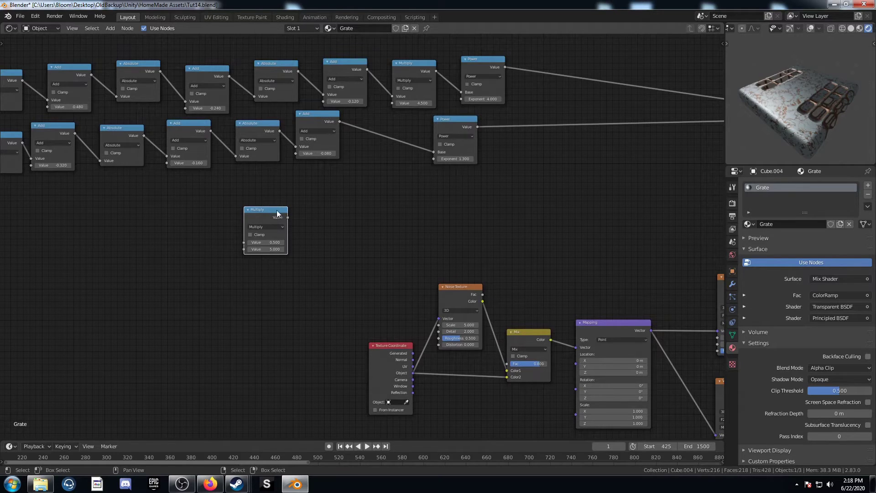
scroll(469, 280, "down", 4)
middle_click_drag(469, 280, 389, 256)
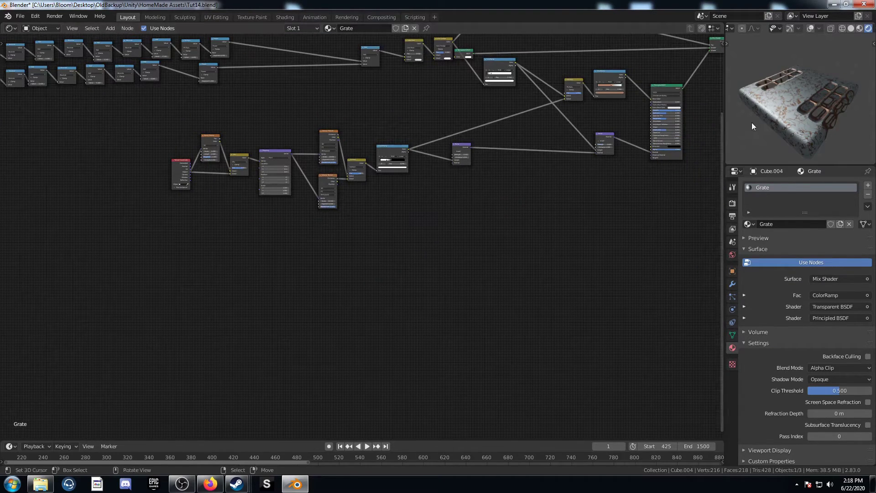
middle_click_drag(752, 122, 768, 91)
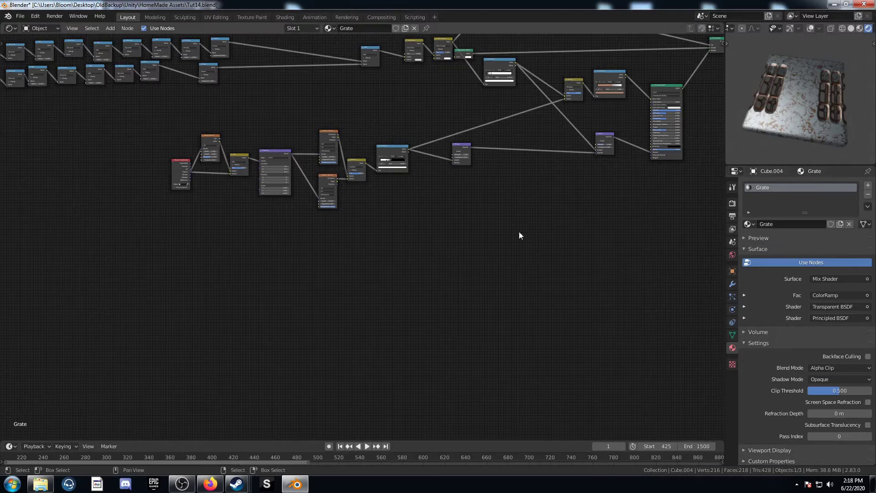
Add a Texture Coordinate node in an empty area of the node editor and preview its Generated output on the object
middle_click_drag(519, 231, 522, 176)
middle_click_drag(463, 312, 444, 276)
middle_click_drag(392, 301, 324, 281)
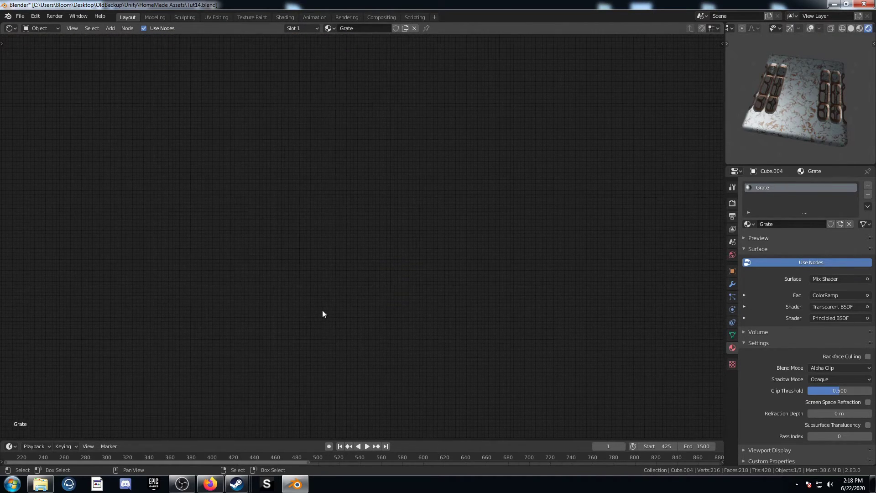
key("shift+a")
left_click(348, 313)
type("text")
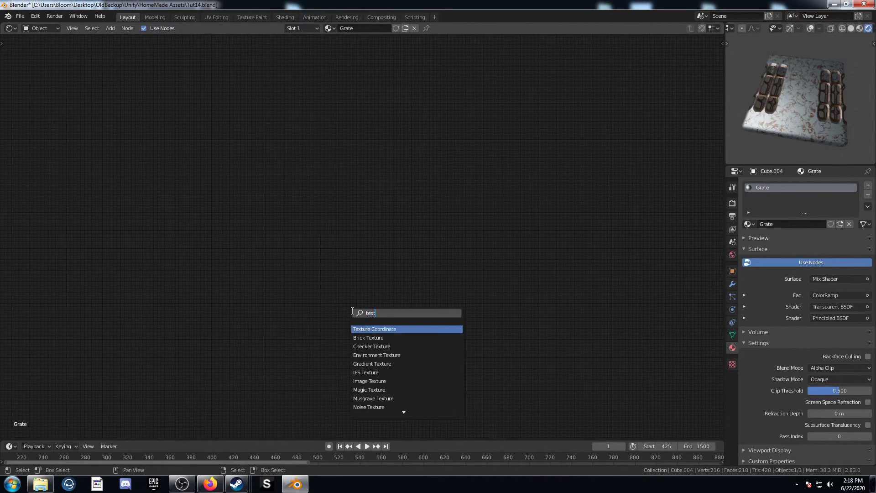
key("Return")
left_click(197, 185)
scroll(199, 202, "up", 7)
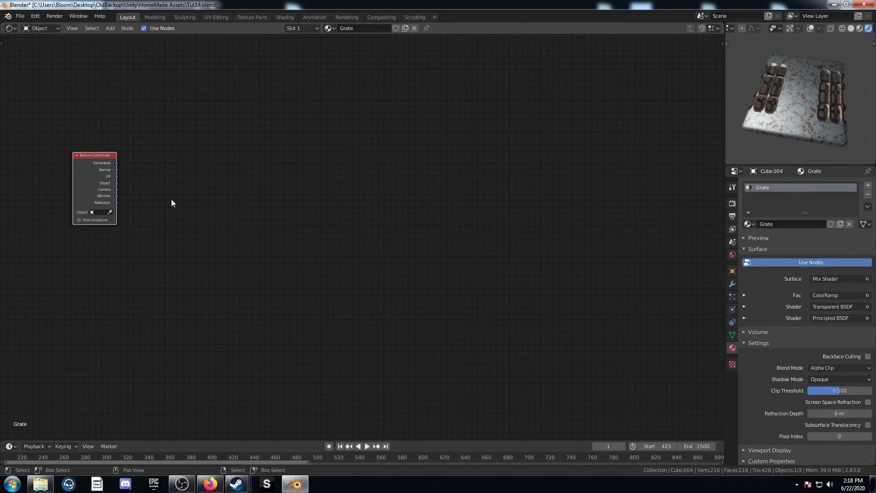
middle_click_drag(172, 201, 259, 236)
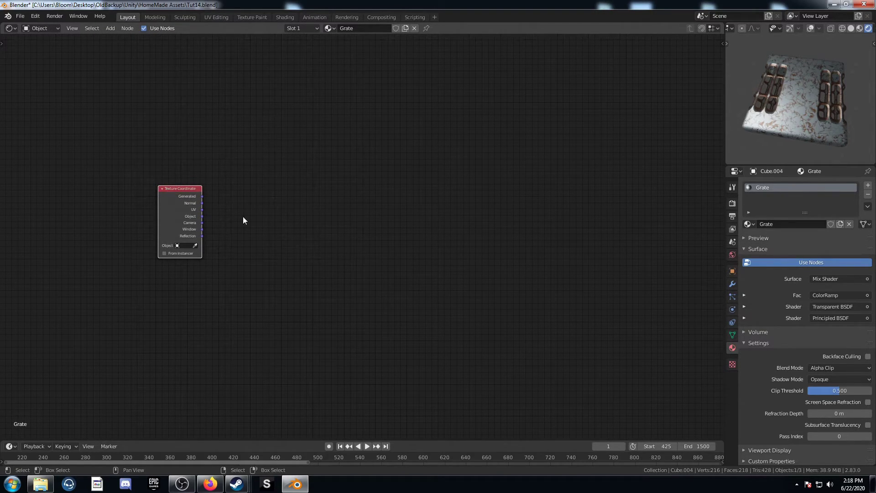
left_click(201, 201, "ctrl+shift")
Insert a Vector Transform node after the Texture Coordinate node, converting from Object to World space
key("shift+a")
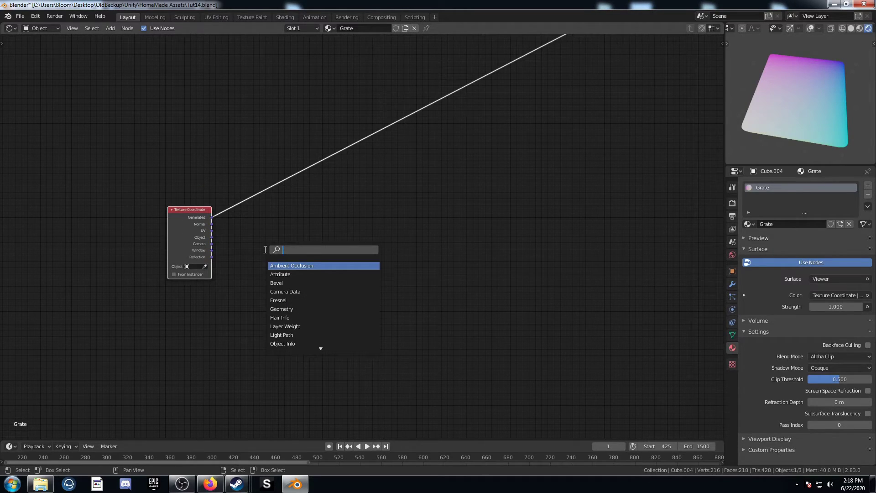
type("vec")
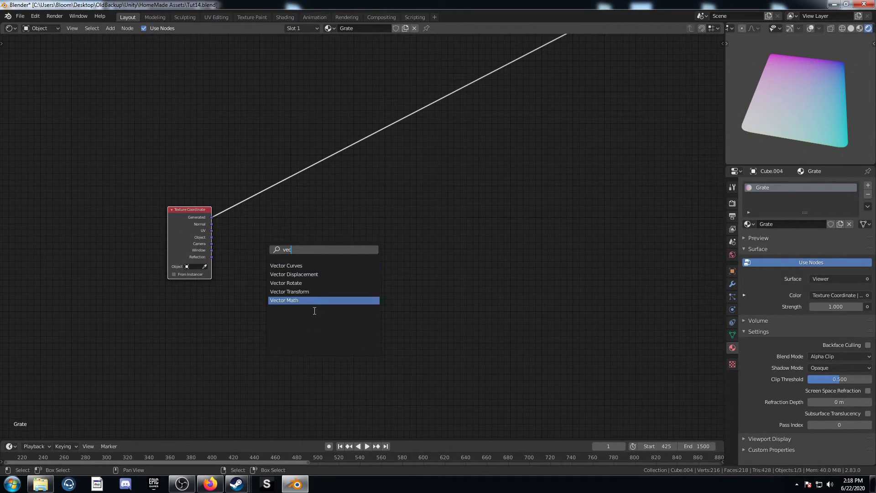
left_click(314, 294)
left_click(254, 216)
scroll(267, 269, "up", 3)
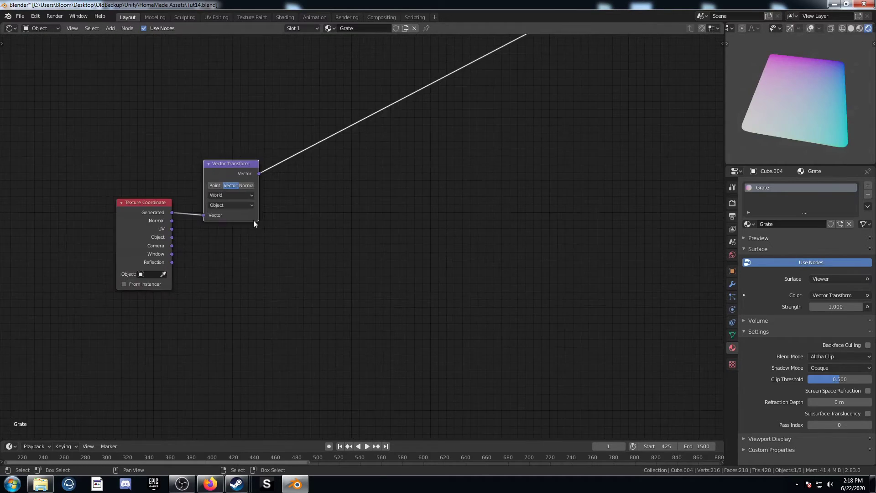
middle_click_drag(254, 224, 293, 257)
left_click(292, 242)
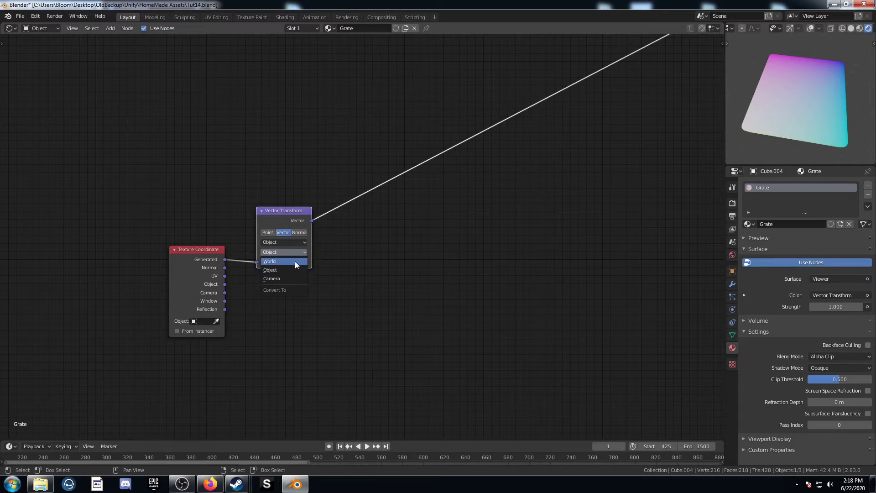
left_click(295, 260)
Insert a Separate XYZ node after the Vector Transform node
key("shift+a")
left_click(387, 275)
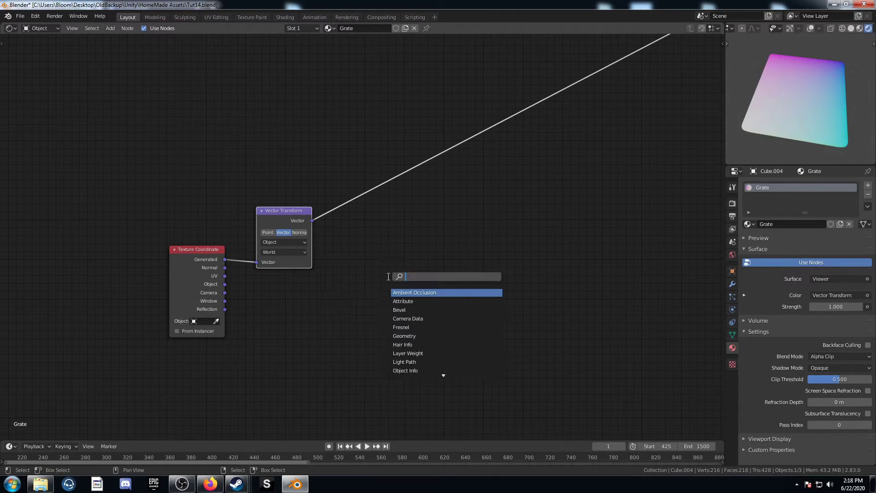
type("sex")
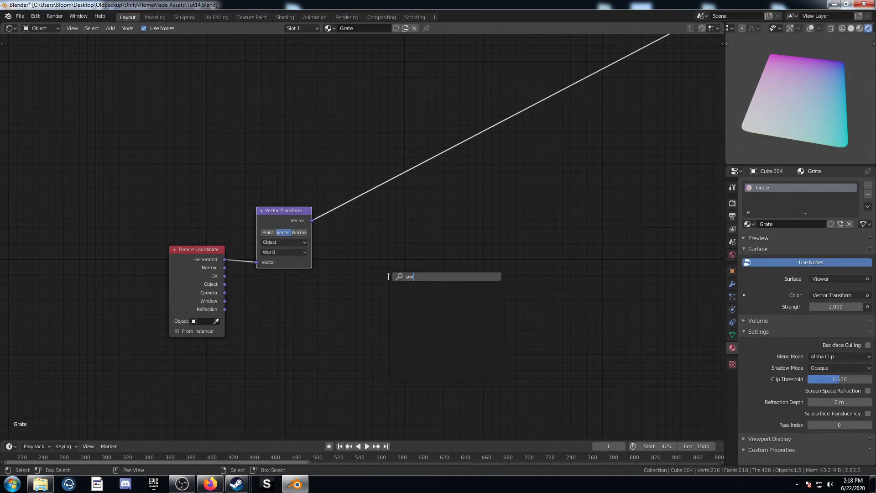
key("BackSpace")
key("Down")
key("Down")
key("Down")
key("Down")
key("Down")
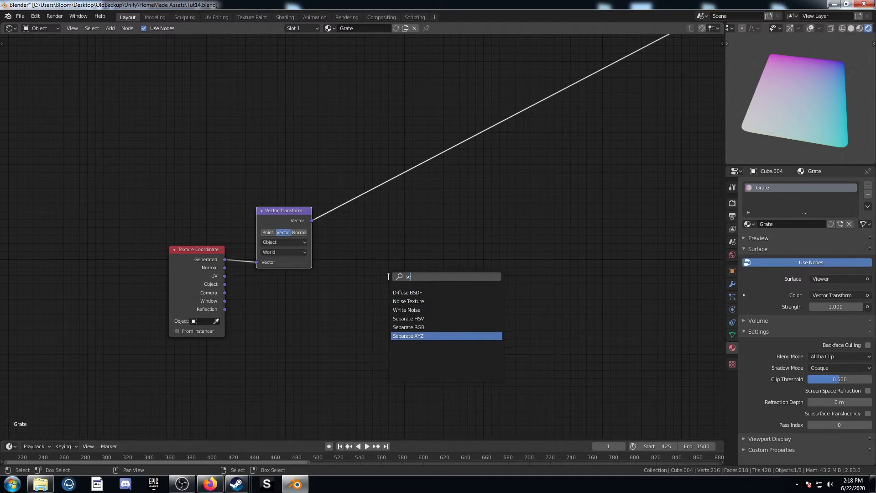
key("Return")
left_click(331, 198)
Add a Combine XYZ node after Separate XYZ and connect both the X and Y channels to it
key("shift+a")
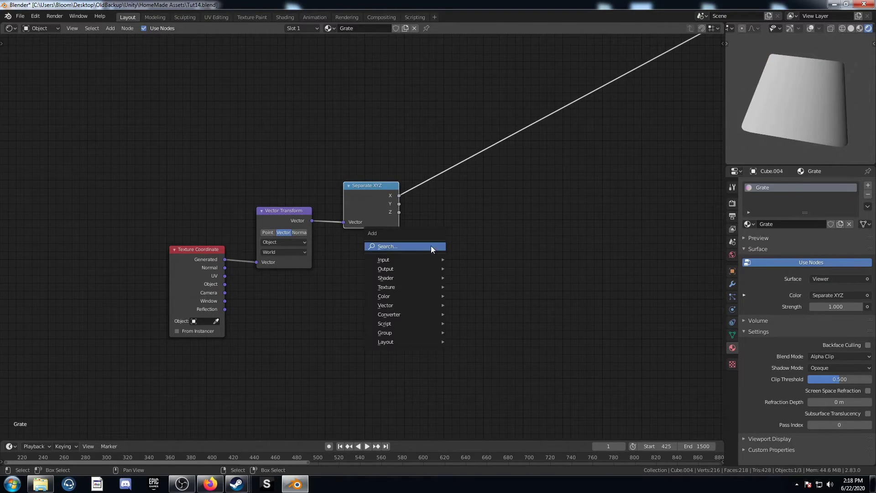
left_click(431, 246)
type("com")
key("Down")
key("Down")
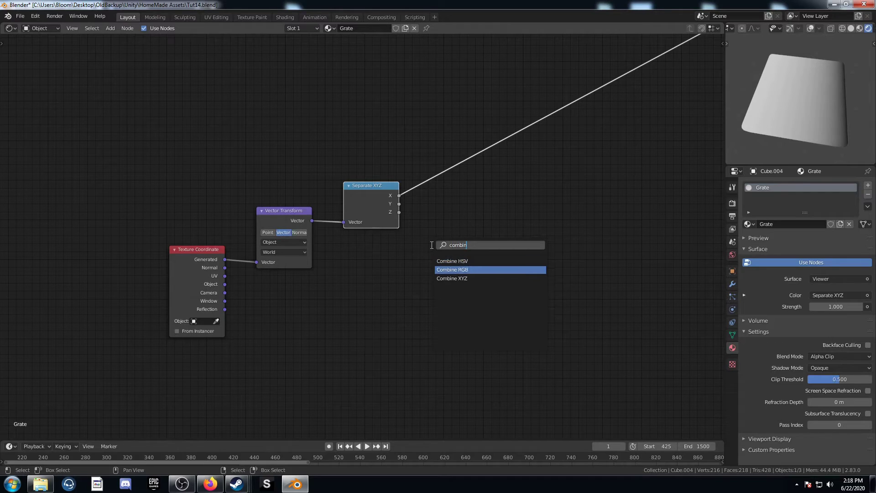
key("Return")
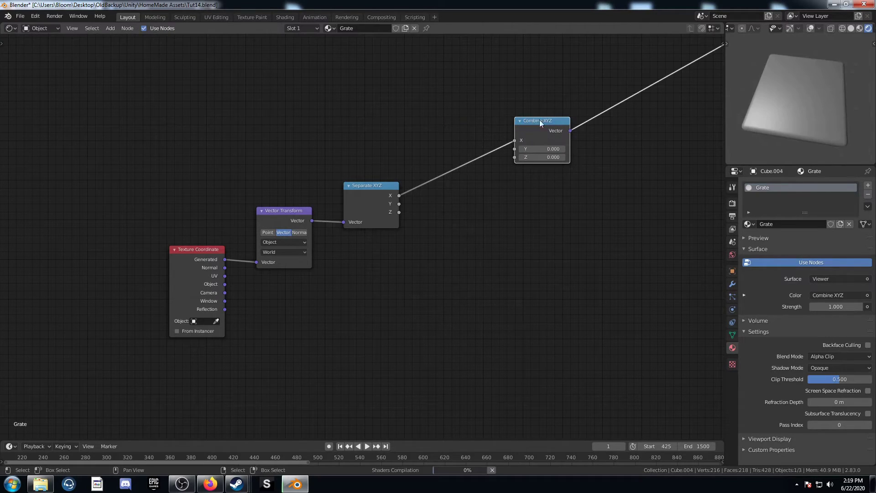
left_click(564, 163)
left_click_drag(399, 204, 539, 186)
Add a Math node below the Combine XYZ node and set it to Modulo with a second value of 1
key("shift+a")
left_click(515, 245)
type("add")
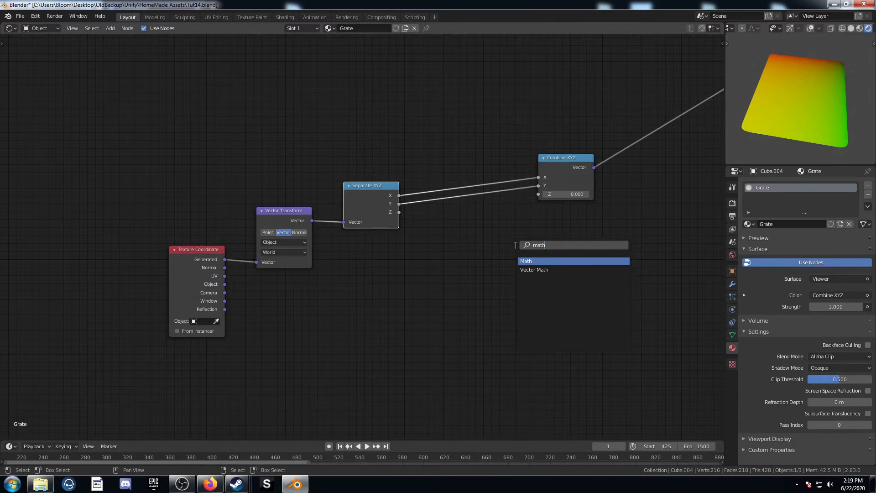
key("Return")
left_click(557, 271)
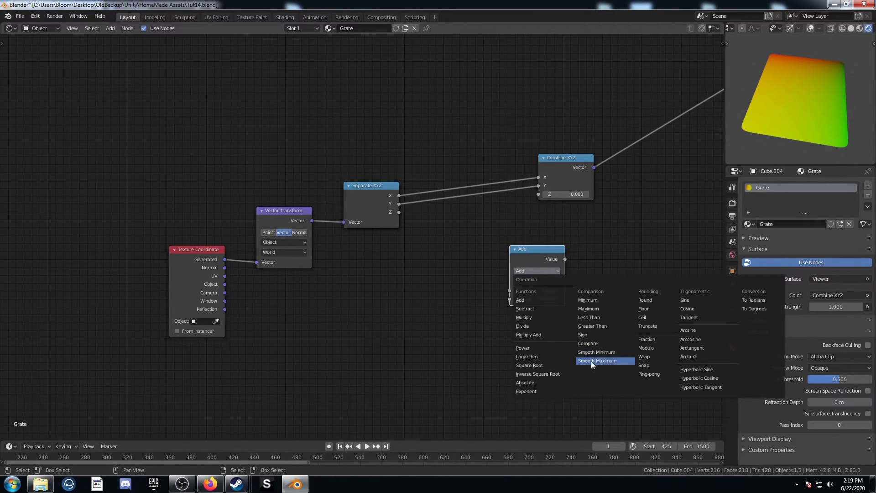
left_click(650, 349)
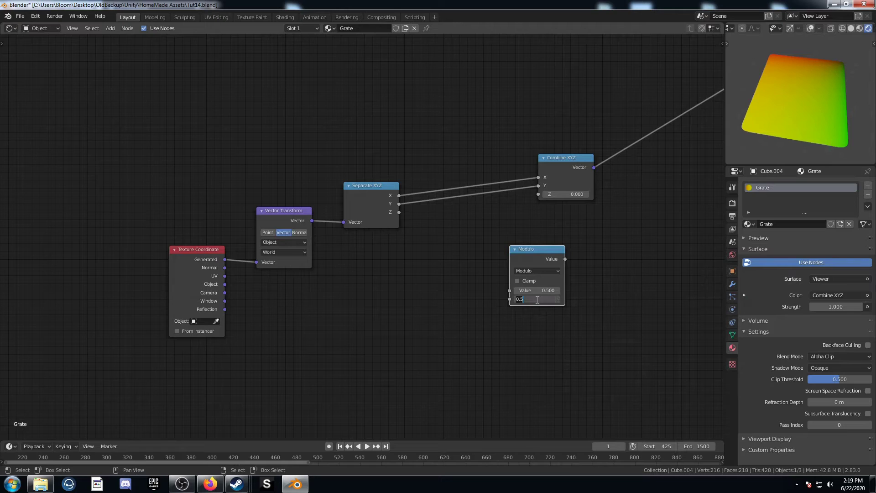
Duplicate the Modulo node and insert one copy in the X link and the other in the Y link before Combine XYZ
key("shift+d")
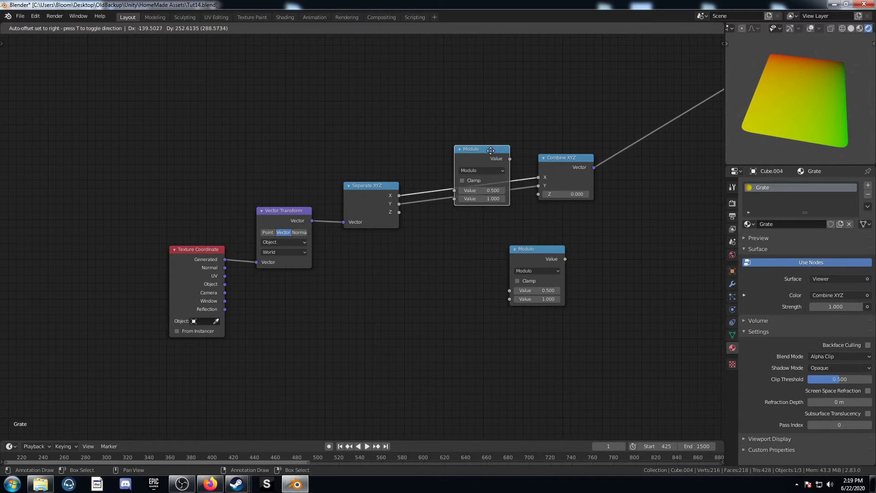
left_click(494, 163)
left_click_drag(538, 246, 475, 217)
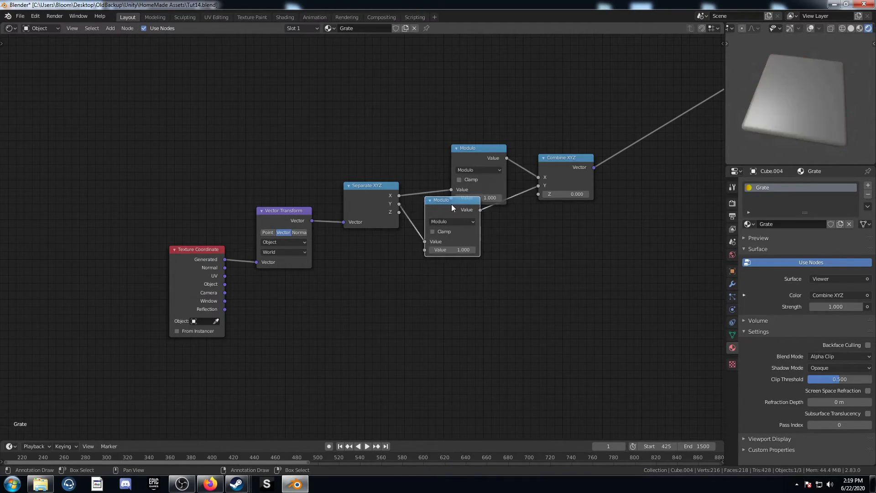
left_click_drag(477, 156, 468, 127)
Insert a Mapping node after the Combine XYZ node
middle_click_drag(578, 216, 301, 281)
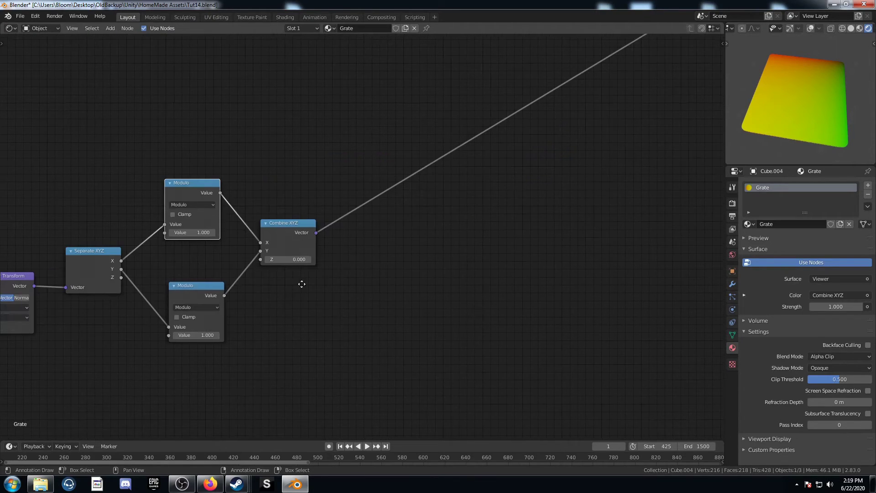
scroll(381, 257, "down", 3)
key("shift+a")
left_click(393, 251)
type("mapping")
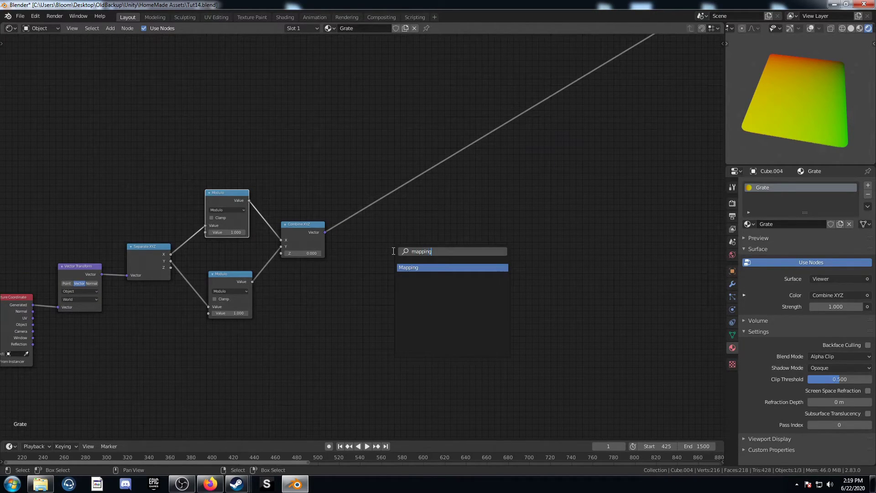
key("Return")
left_click(357, 175)
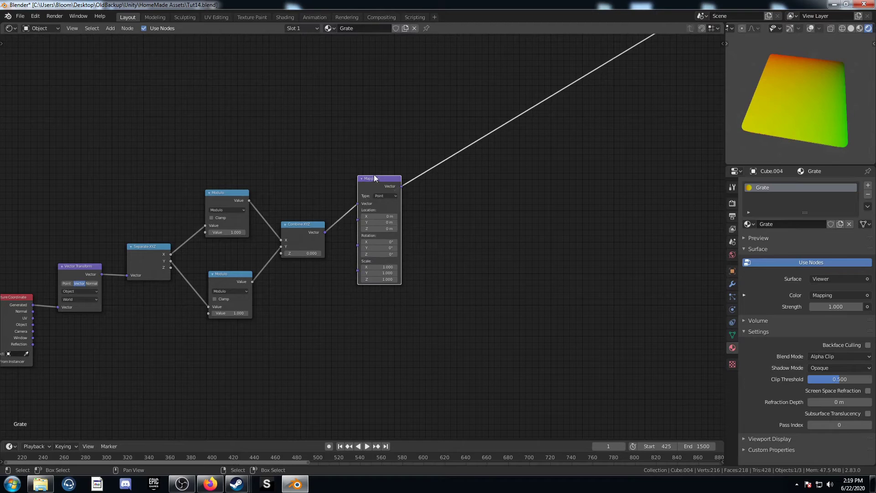
Insert a second Separate XYZ node after the Mapping node
middle_click_drag(395, 231, 379, 251)
scroll(378, 251, "up", 2)
key("shift+a")
left_click(409, 249)
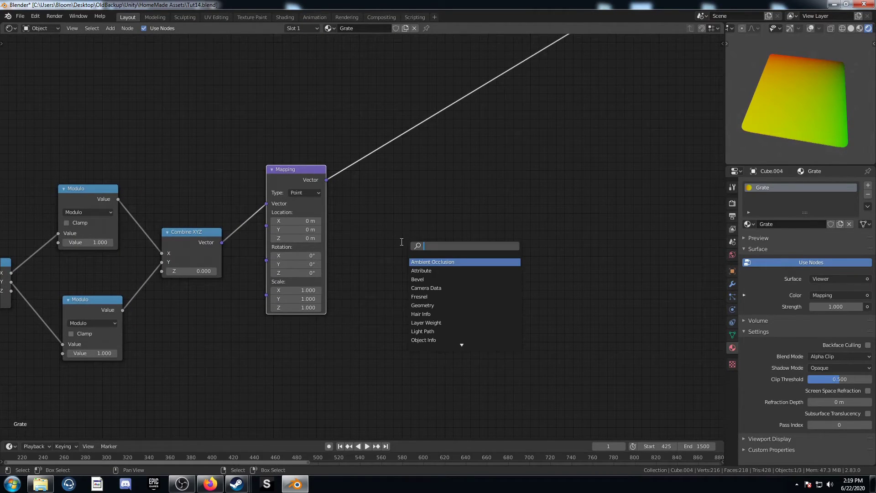
type("sep")
key("Down")
key("Down")
key("Return")
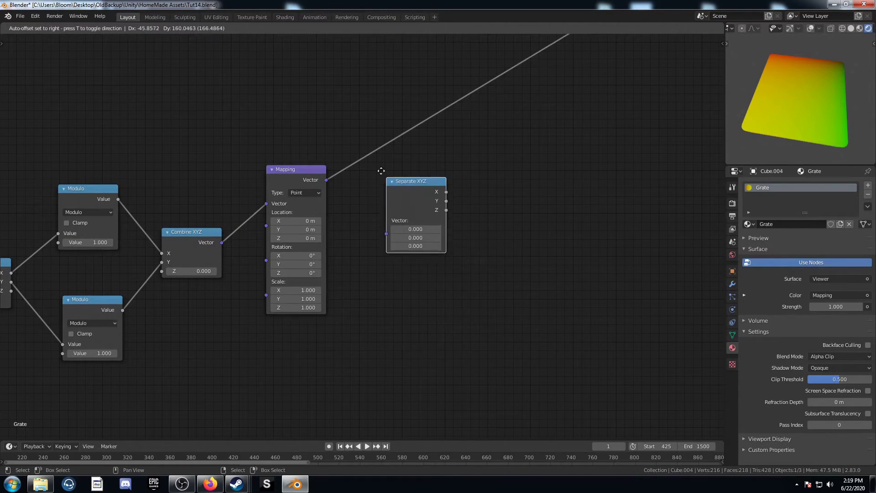
left_click(370, 129)
Insert a Math node on the X output of the second Separate XYZ node and set it to Power
middle_click_drag(548, 296, 463, 331)
key("shift+a")
left_click(383, 269)
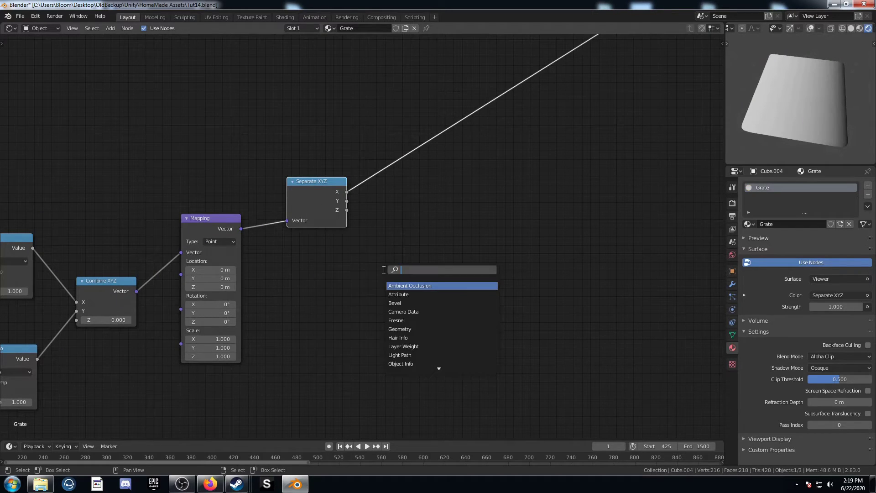
type("add")
key("Return")
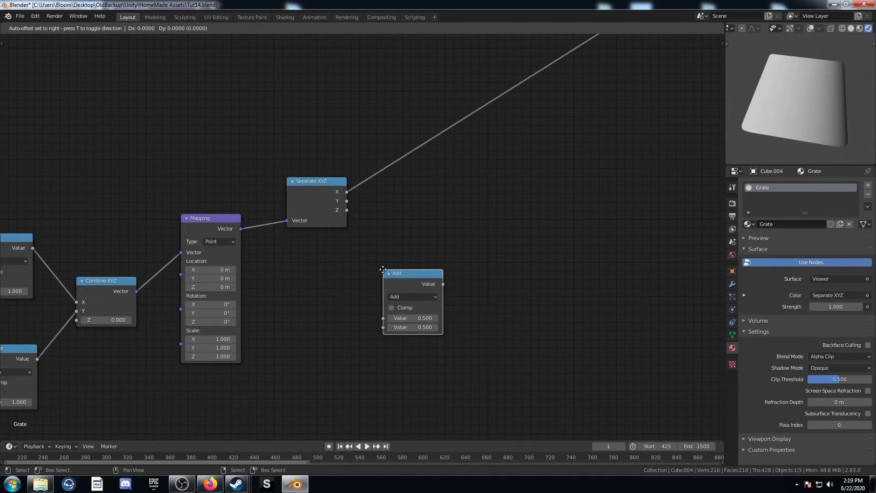
left_click(398, 130)
left_click(417, 145)
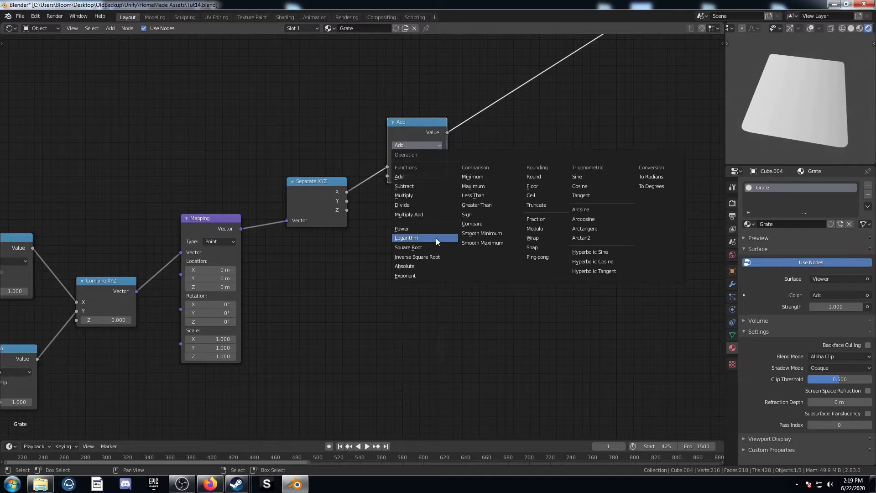
left_click(429, 234)
Duplicate the Power node for the Y output and set the exponent of both Power nodes to 2
key("shift+d")
left_click(423, 215)
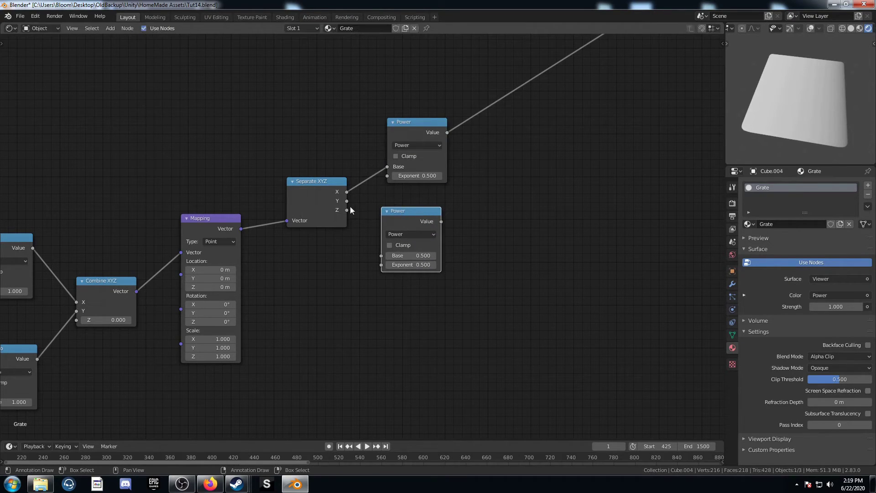
left_click_drag(347, 200, 381, 259)
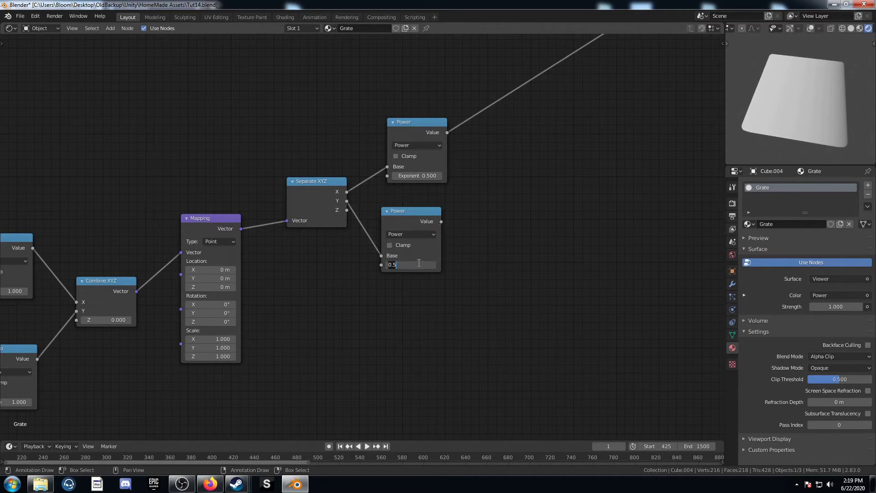
key("Escape")
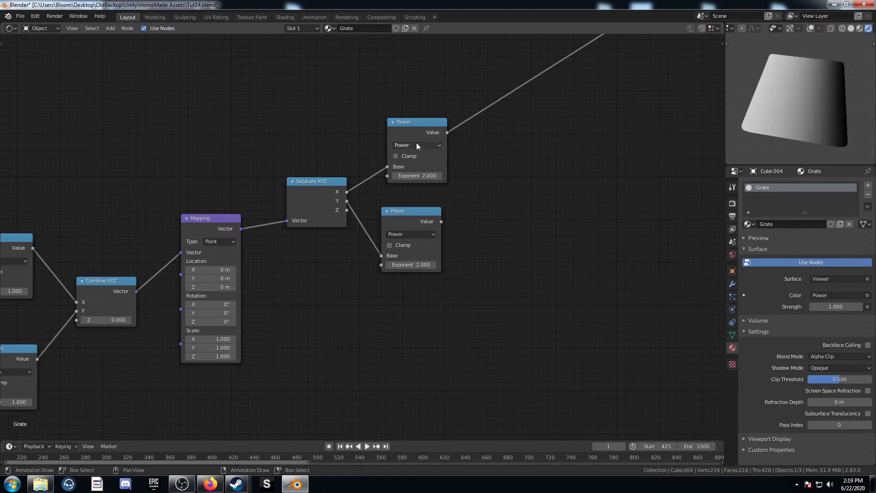
Duplicate a Power node, change it to Add and connect both Power outputs to it
left_click(425, 136)
key("shift+d")
left_click(515, 119)
left_click(511, 116)
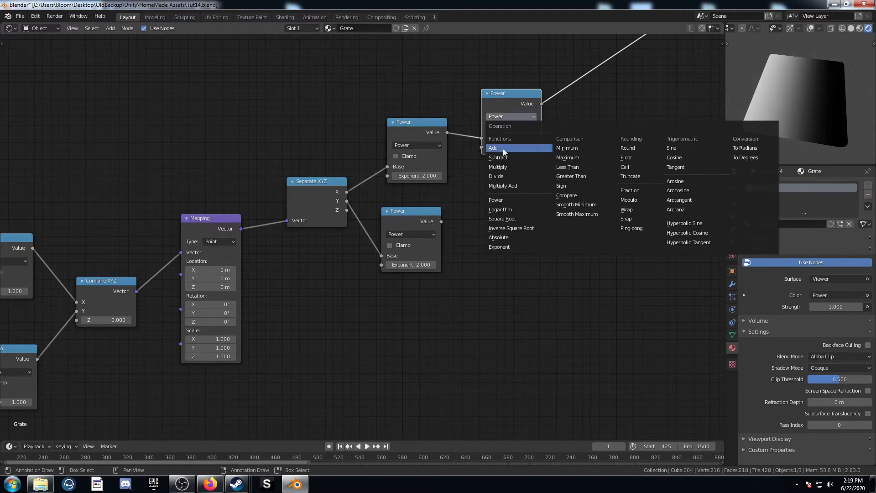
left_click(497, 147)
right_click_drag(430, 225, 493, 133, "alt")
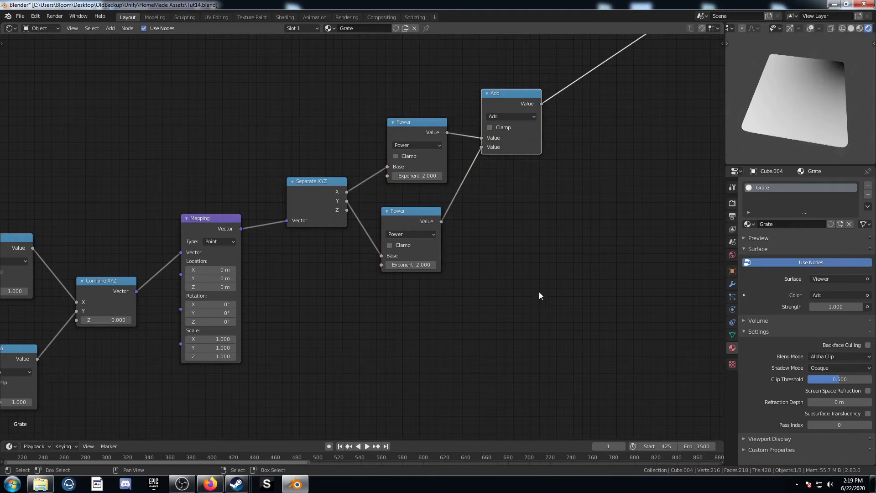
Set the Mapping node to Texture type with X and Y locations of 0.5 m, and check the gradient on the object
middle_click_drag(249, 280, 308, 260)
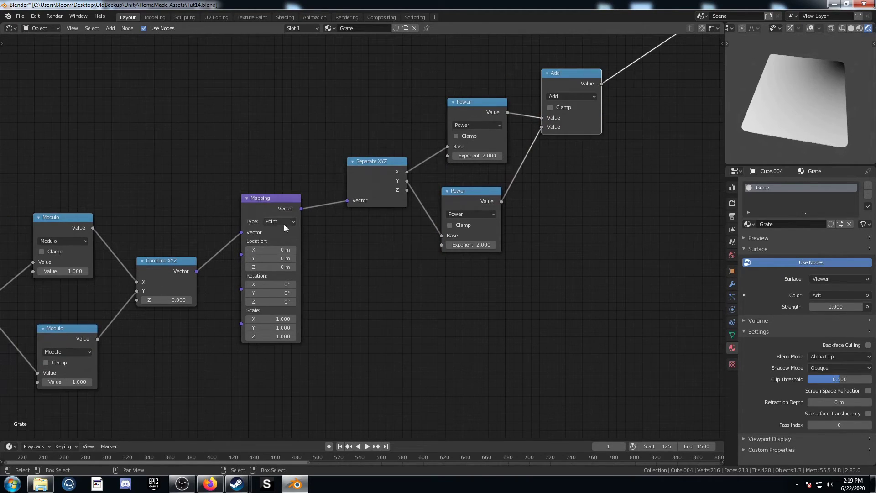
left_click(285, 221)
left_click(281, 242)
left_click(272, 250)
type(".5")
key("Return")
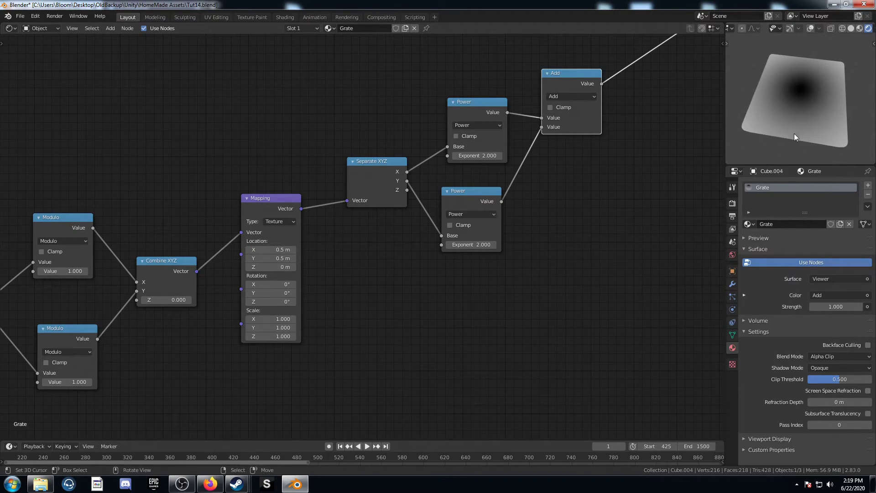
middle_click_drag(795, 137, 744, 135)
scroll(775, 125, "down", 3)
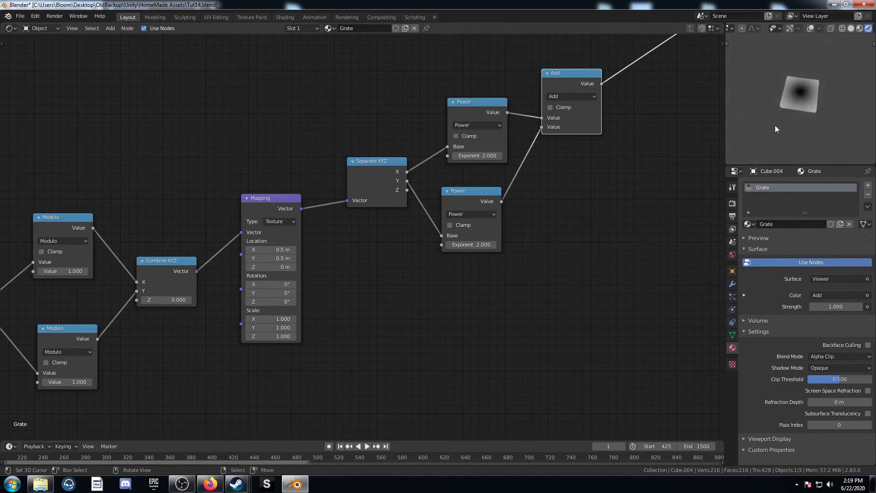
Test-scale the object to preview the repeating gradient, cancel, and set the exponent of the X-output Power node to 4
key("s")
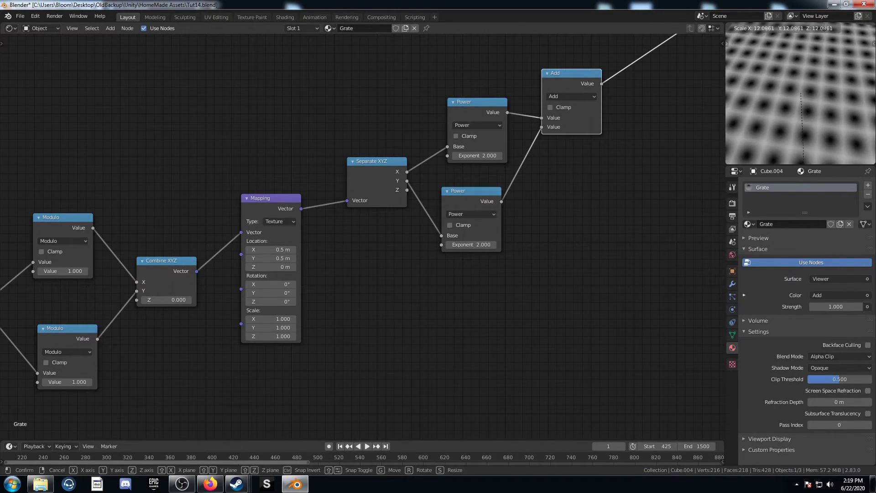
key("Escape")
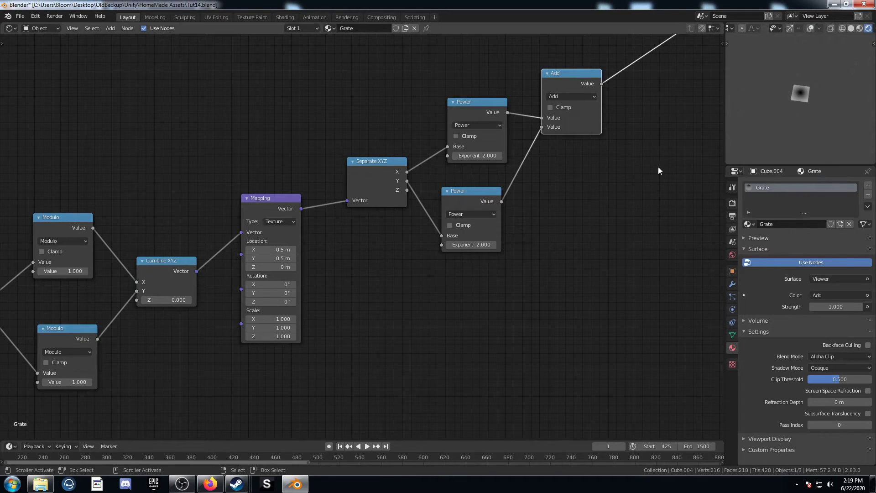
scroll(513, 164, "up", 3)
left_click_drag(455, 148, 475, 148)
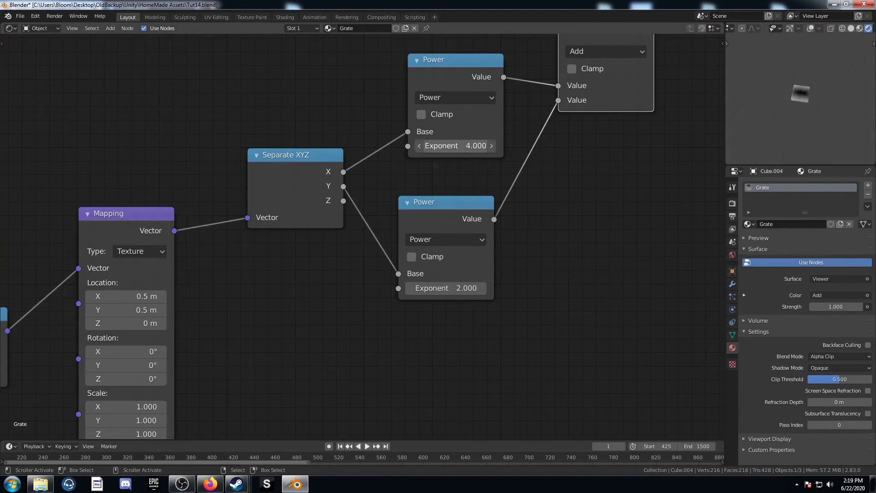
left_click(456, 147)
type("3.8")
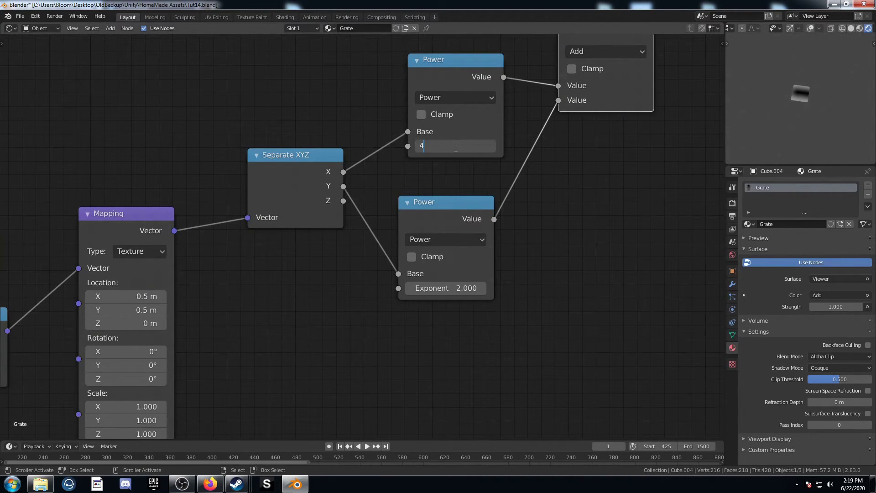
key("Return")
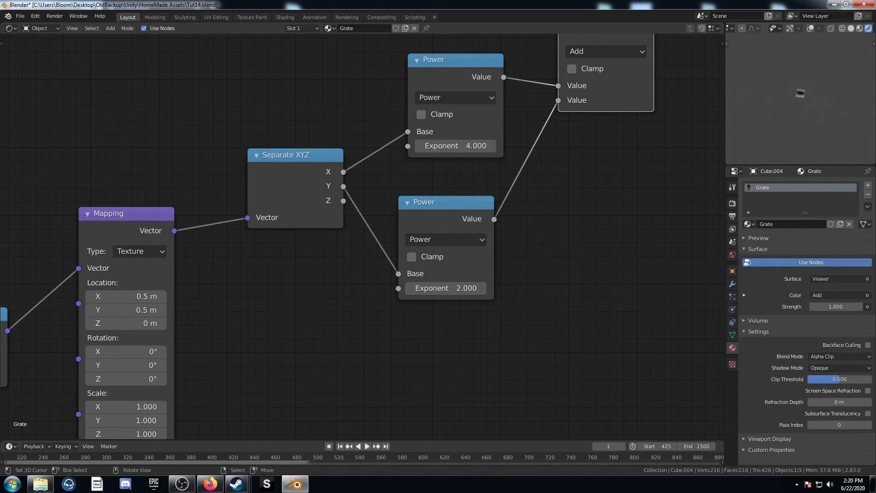
Scale the object up and inspect the repeating pattern with the changed exponent across its surface
key("s")
left_click(855, 145)
scroll(814, 137, "up", 4)
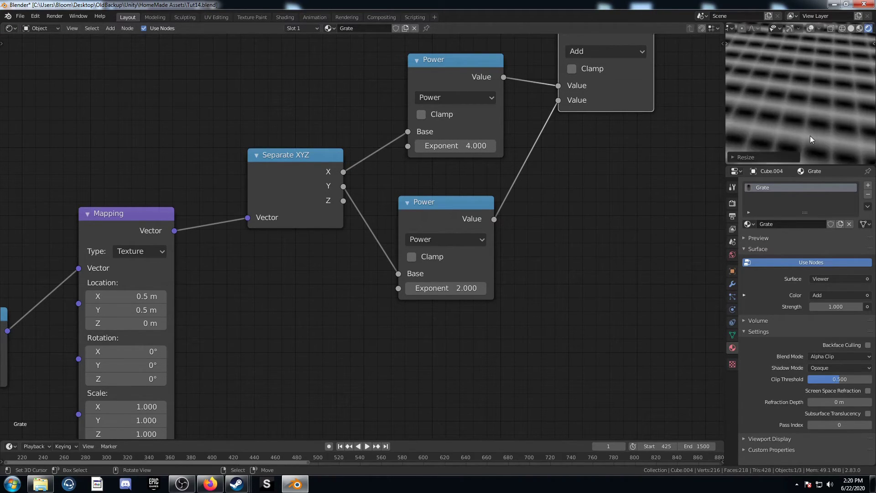
mouse_move(809, 136)
middle_mouse_down()
mouse_move(763, 105)
mouse_move(820, 126)
mouse_move(823, 135)
middle_mouse_up()
Examine the whole second math-node chain, from Texture Coordinate to Add, alongside the pattern on the object
scroll(416, 236, "down", 6)
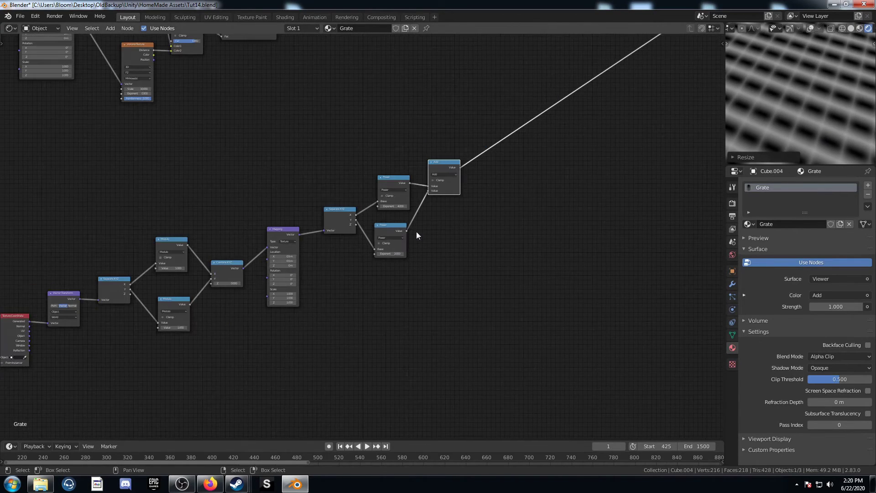
middle_click_drag(65, 337, 104, 326)
scroll(219, 254, "down", 5)
middle_click_drag(342, 83, 267, 105)
scroll(338, 185, "up", 8)
middle_click_drag(362, 248, 371, 219)
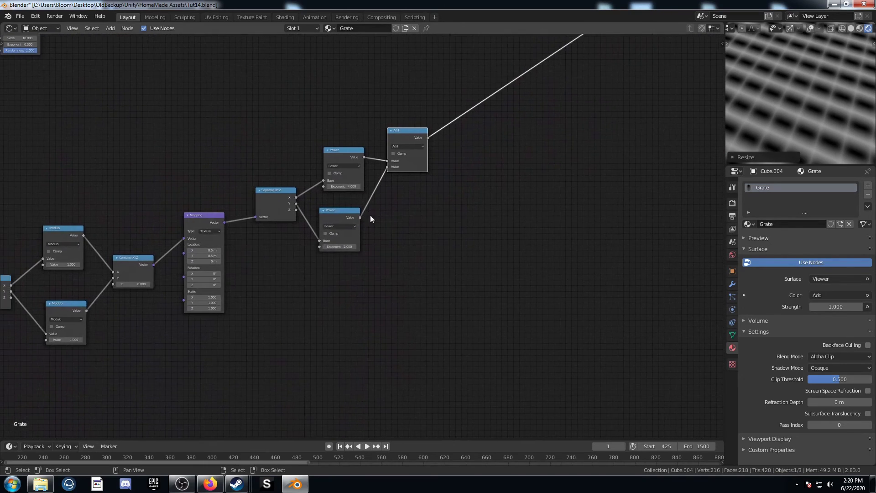
middle_click_drag(782, 101, 804, 82)
middle_click_drag(305, 268, 386, 235)
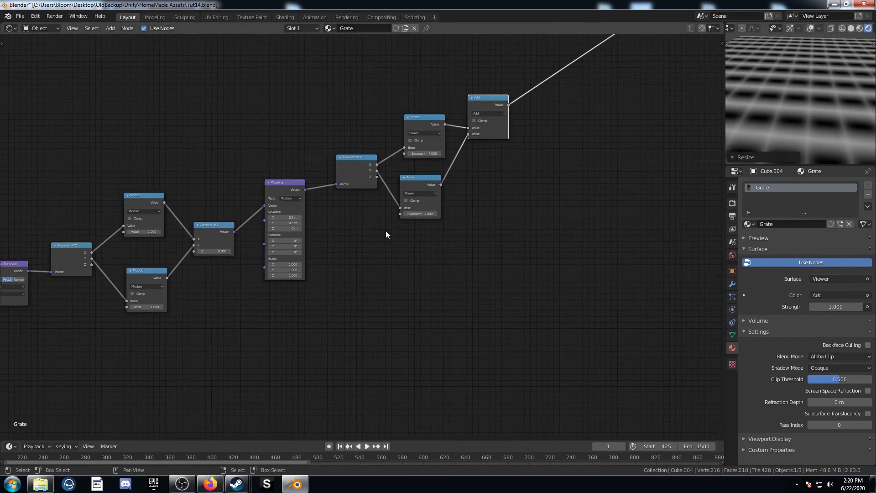
scroll(198, 312, "up", 2)
middle_click_drag(155, 317, 325, 239)
middle_click_drag(205, 283, 290, 244)
middle_click_drag(844, 70, 828, 78)
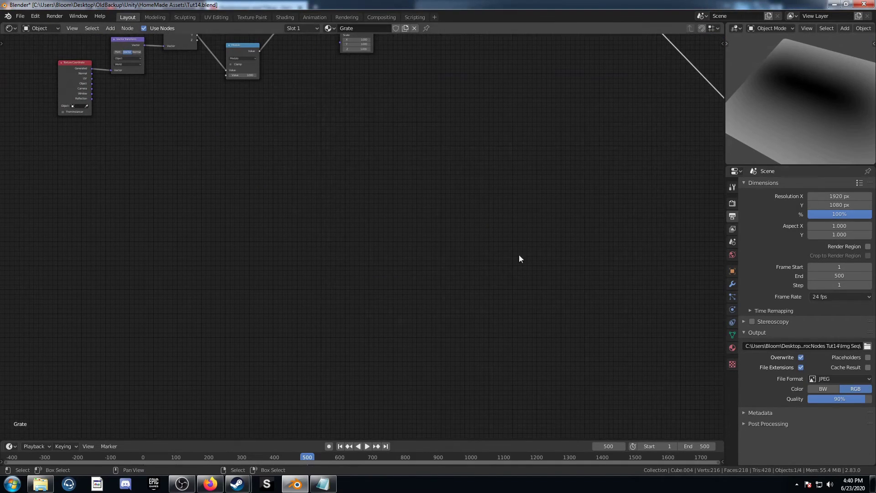
Add a new Texture Coordinate node in the empty area below the existing node networks
middle_click_drag(733, 151, 808, 101)
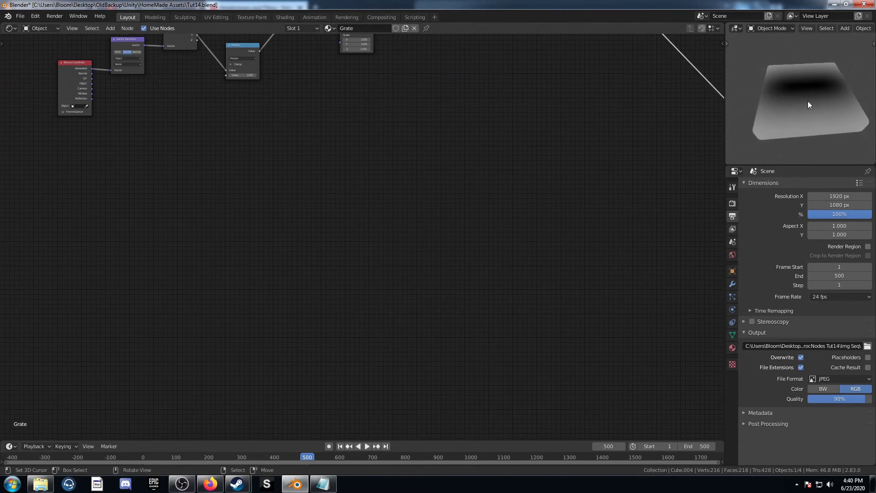
scroll(193, 293, "down", 3)
middle_click_drag(277, 245, 253, 270)
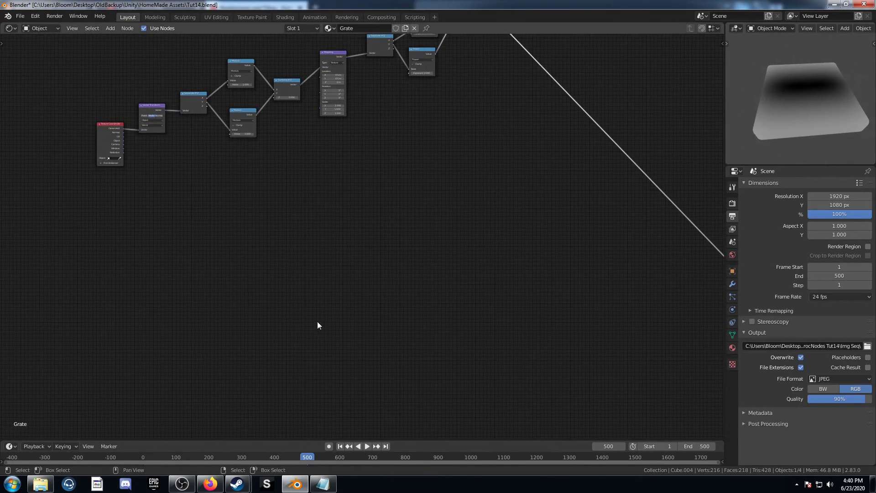
scroll(321, 315, "up", 2)
key("shift+a")
left_click(163, 307)
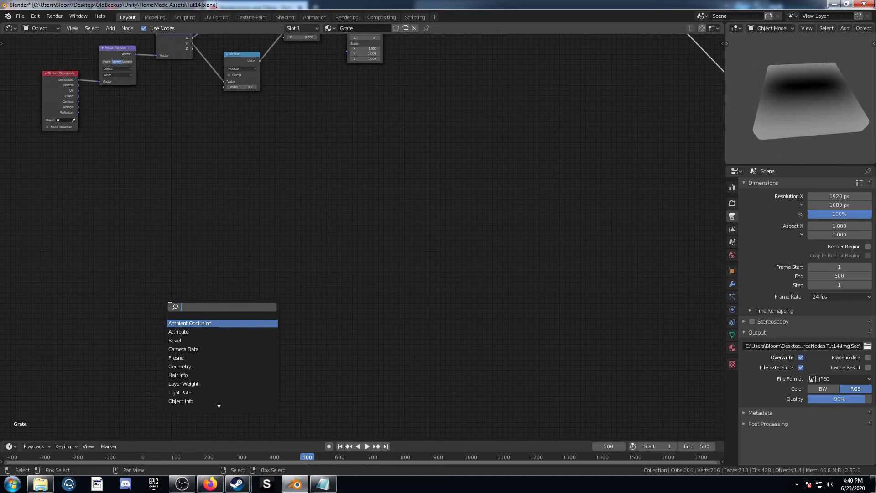
type("texture")
key("Return")
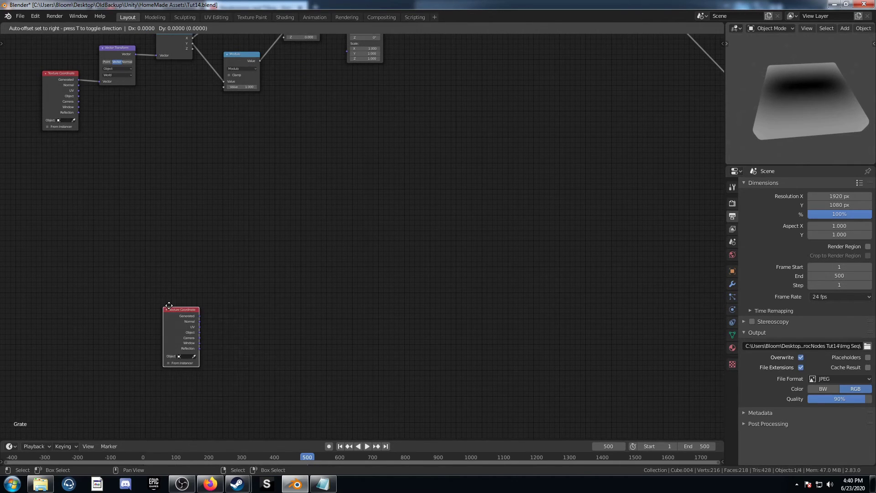
left_click(112, 276)
Preview the outputs of the new Texture Coordinate node on the object, ending on the Object output
scroll(100, 313, "up", 4)
middle_click_drag(217, 249, 404, 189)
left_click(221, 246, "ctrl+shift")
left_click(222, 245, "ctrl+shift")
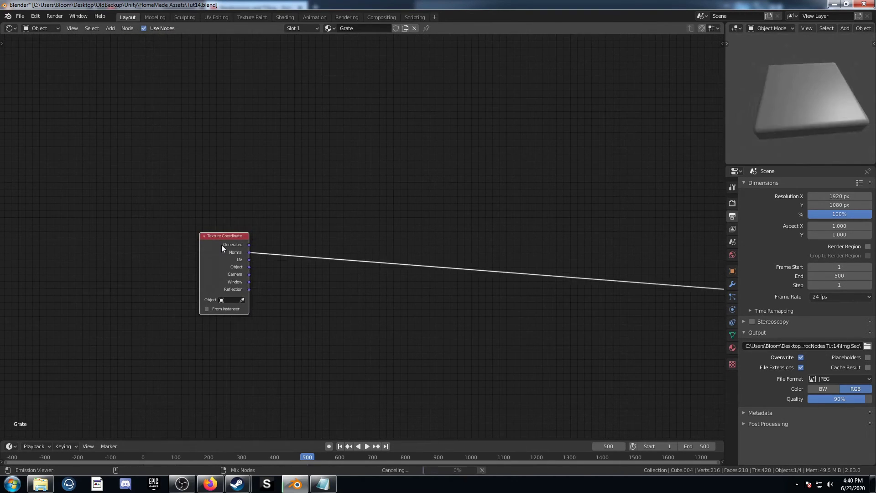
left_click(221, 245, "ctrl+shift")
Insert a Vector Math node on the link from the new Texture Coordinate node's Object output
key("shift+a")
left_click(420, 329)
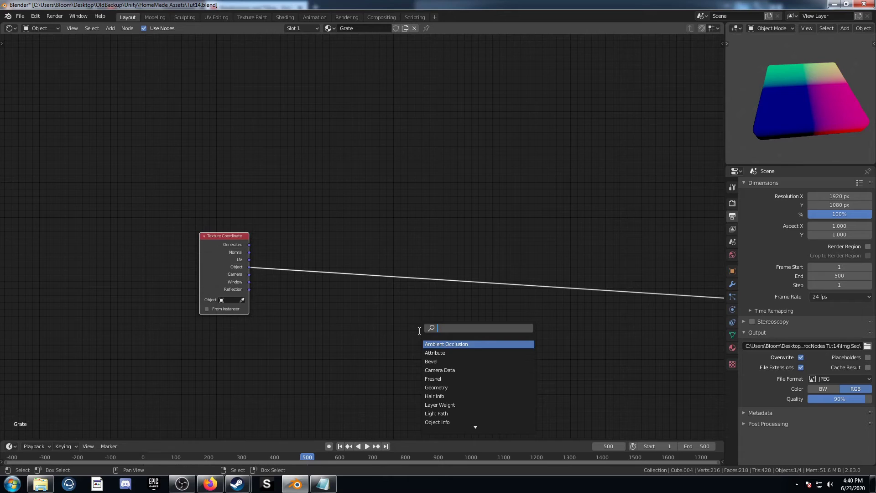
type("vecto")
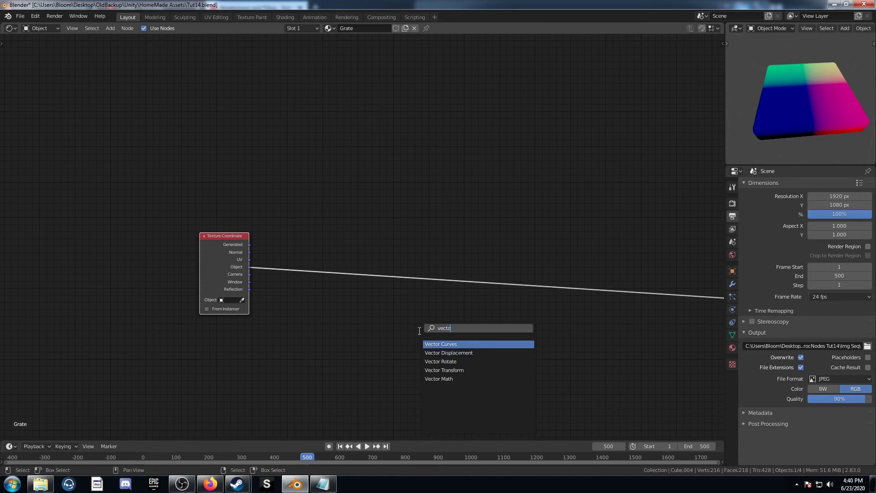
left_click(443, 379)
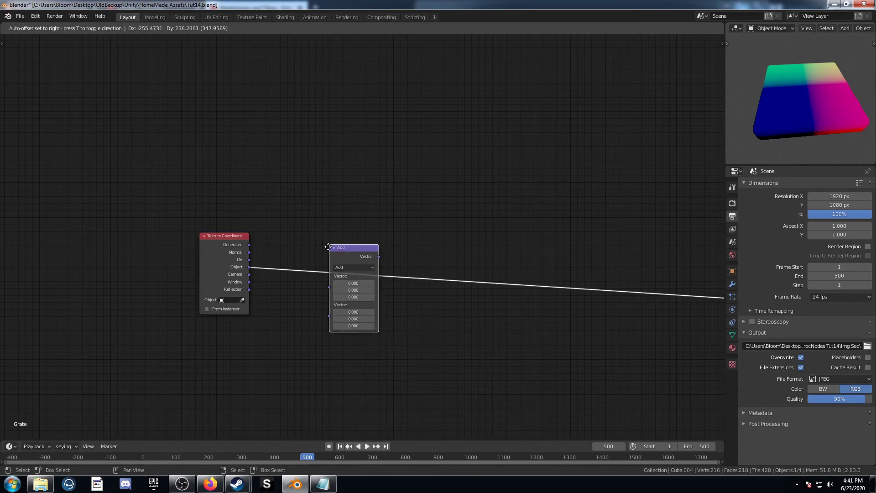
left_click(343, 268)
Change the Vector Math node's operation to Scale and set its scale value to 5
scroll(343, 265, "up", 2)
left_click(343, 253)
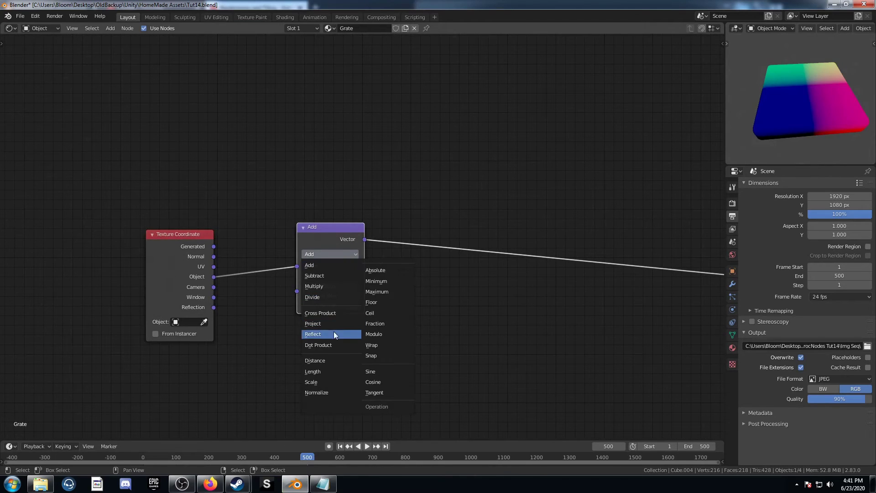
left_click(325, 381)
scroll(409, 308, "up", 2)
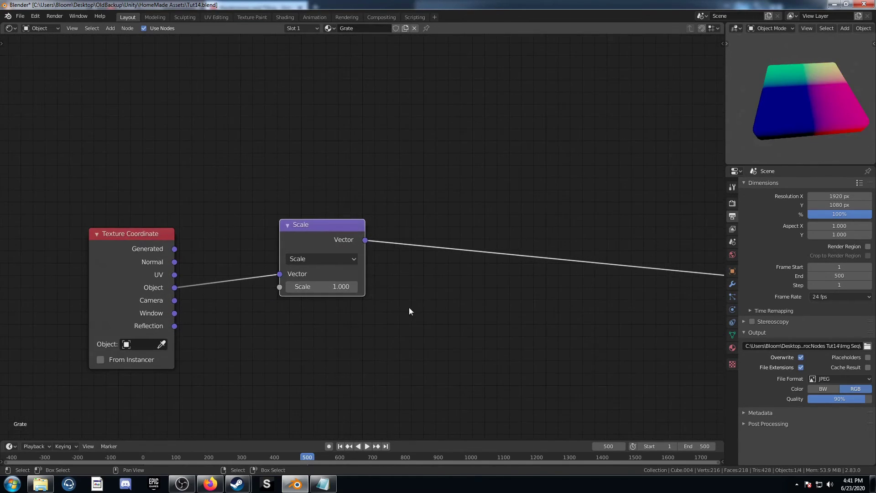
left_click_drag(322, 292, 348, 287)
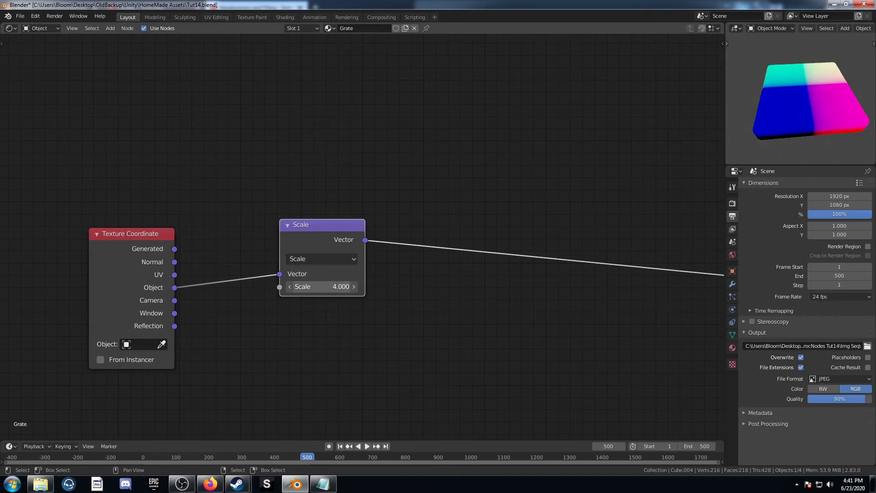
left_click(333, 287)
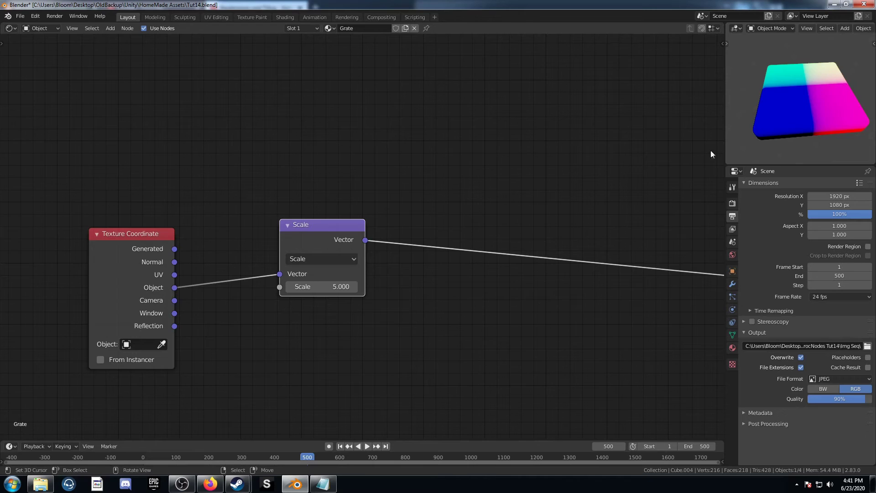
Duplicate the Scale node onto its output link, change the copy to Fraction, and inspect the tiling on the object
middle_click_drag(447, 301, 417, 298)
key("shift+d")
left_click(428, 234)
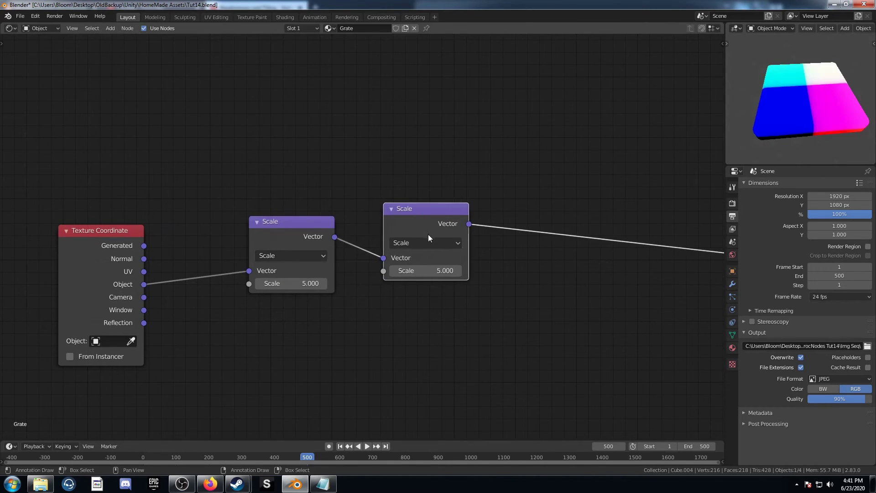
left_click(428, 237)
left_click(493, 332)
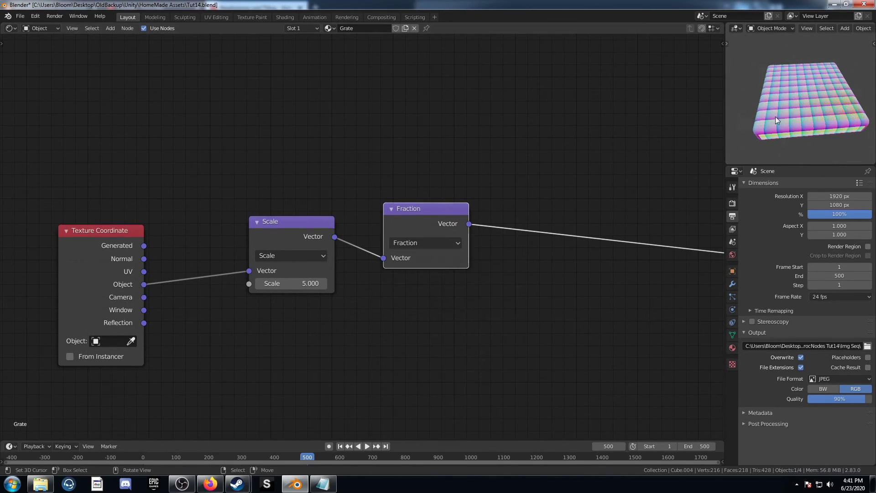
middle_click_drag(776, 117, 813, 136)
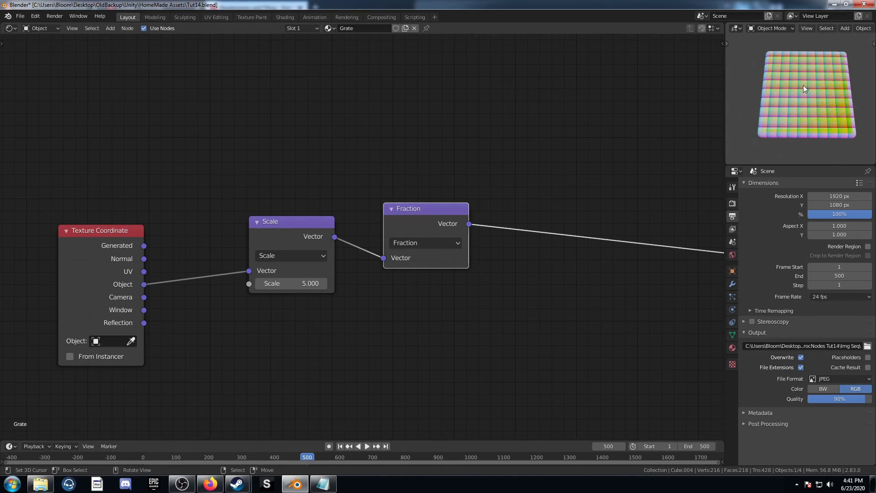
middle_click_drag(803, 84, 807, 108)
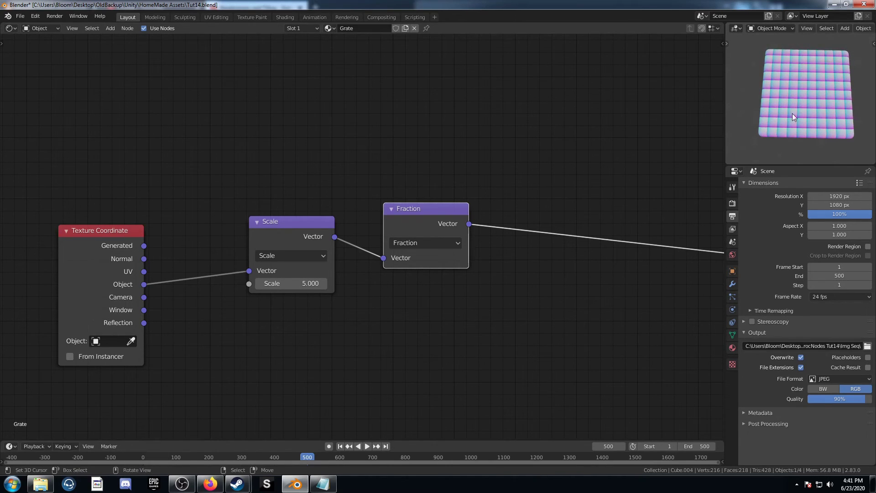
Insert a Separate XYZ node on the link after the Fraction node
middle_click_drag(586, 295, 508, 283)
key("shift+a")
left_click(497, 288)
type("s")
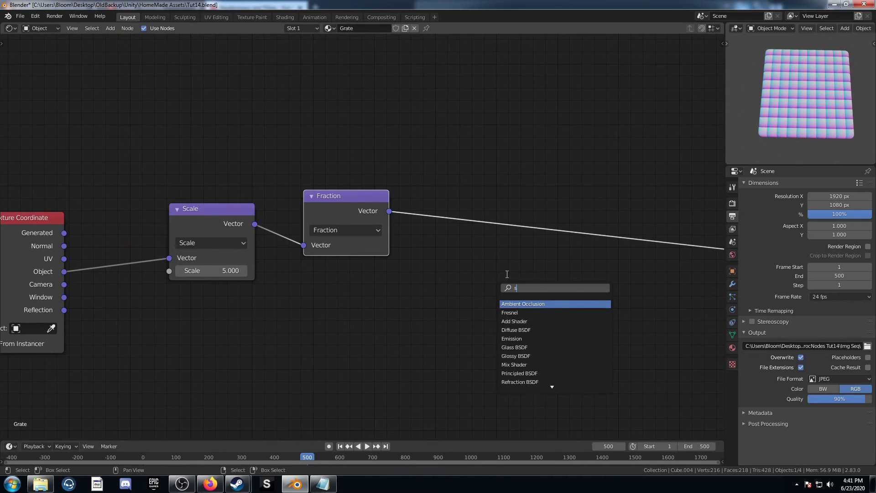
type("ep")
key("Down")
key("Down")
key("Return")
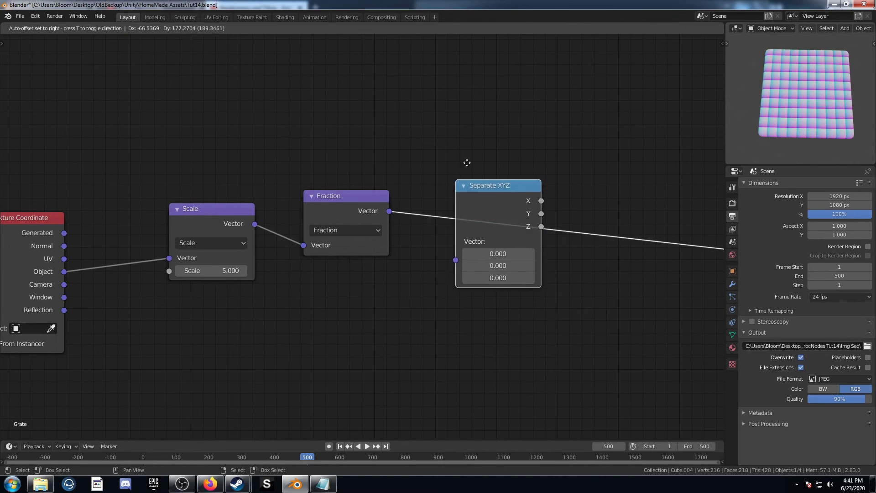
left_click(466, 163)
Insert a Math node on the X output link of the new Separate XYZ node
middle_click_drag(647, 313, 512, 330)
key("shift+a")
left_click(513, 322)
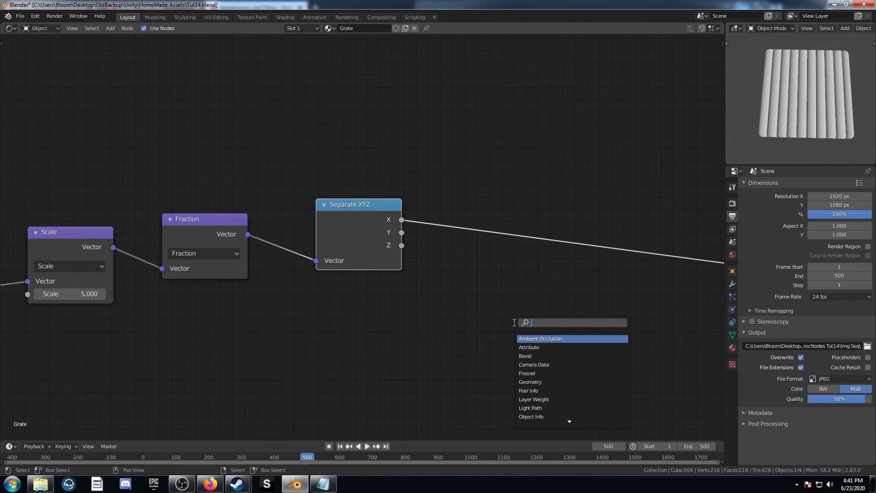
type("math")
key("Return")
left_click(448, 182)
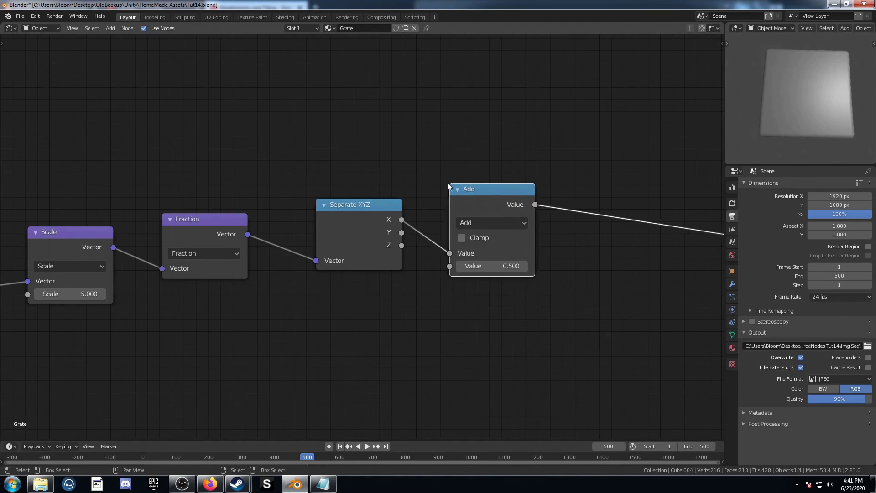
Move the Math node up and place a duplicate of it directly below
left_click_drag(499, 188, 519, 124)
key("shift+d")
left_click(515, 244)
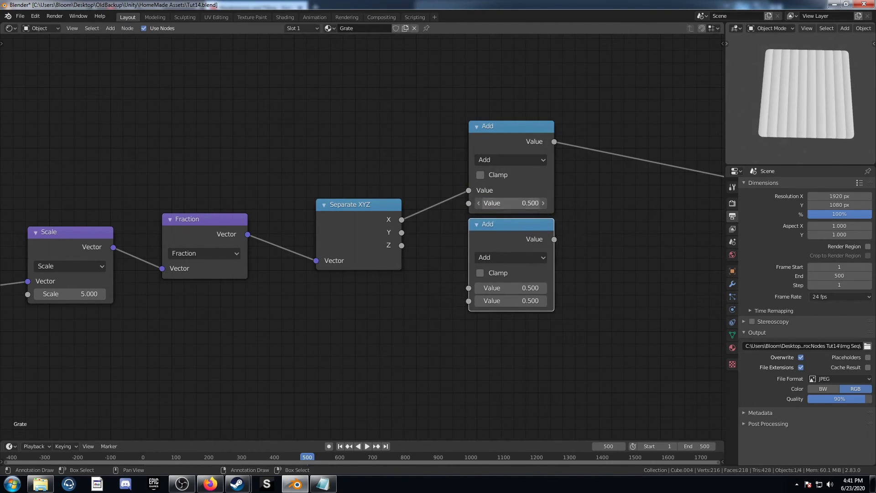
Change the Math node on the X output to Power and set its exponent to 2
left_click(524, 159)
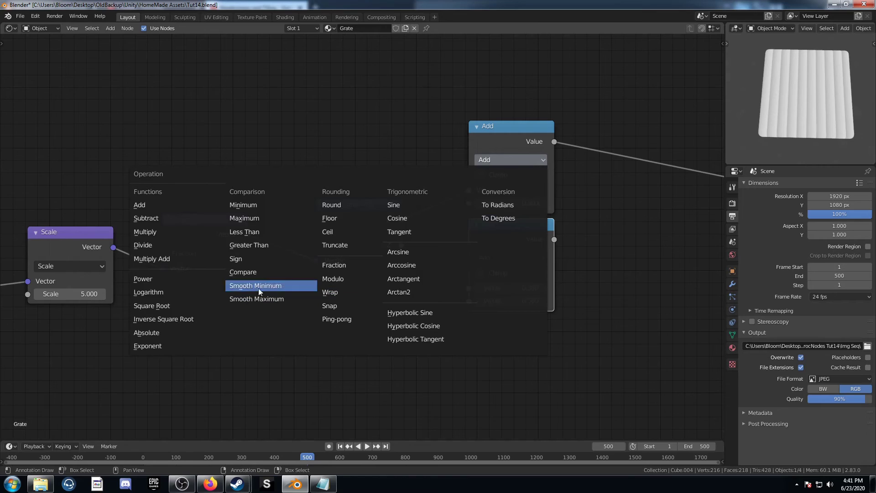
left_click(159, 280)
left_click(517, 203)
type("2")
key("Return")
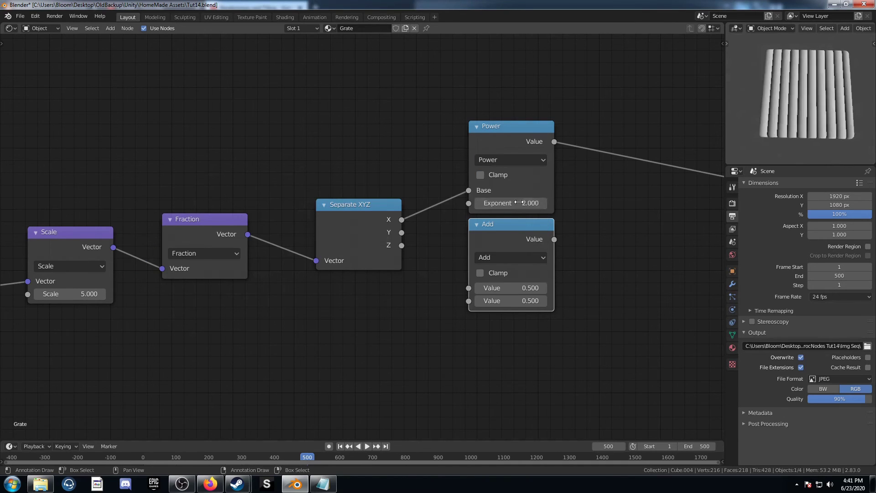
Change the lower Math node to Power with exponent 2 and feed its base from the Separate XYZ Y output
left_click(498, 256)
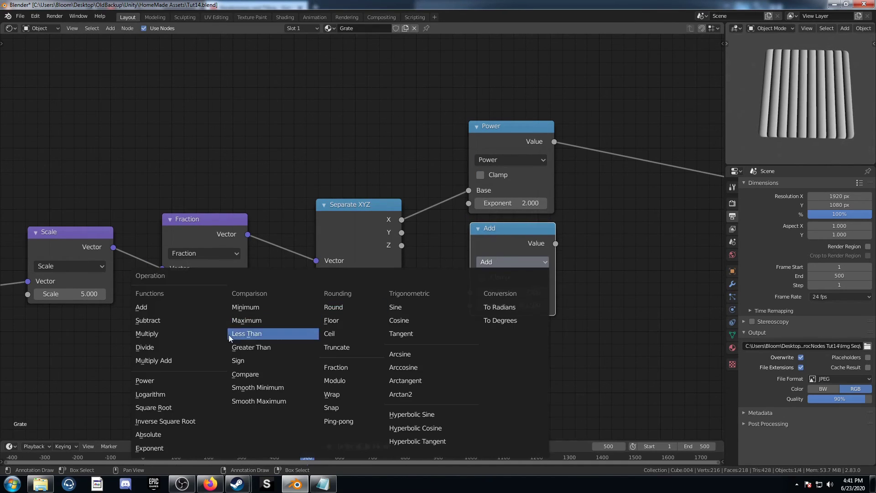
left_click(172, 381)
left_click(506, 306)
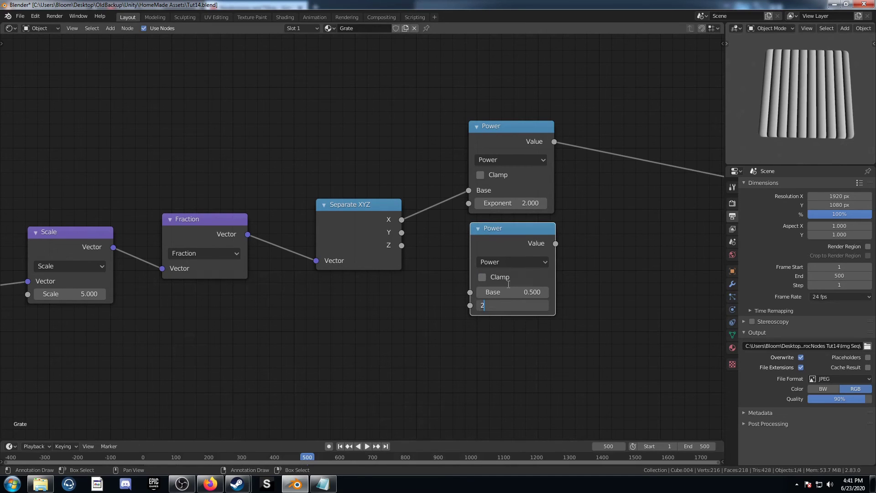
left_click_drag(402, 232, 470, 292)
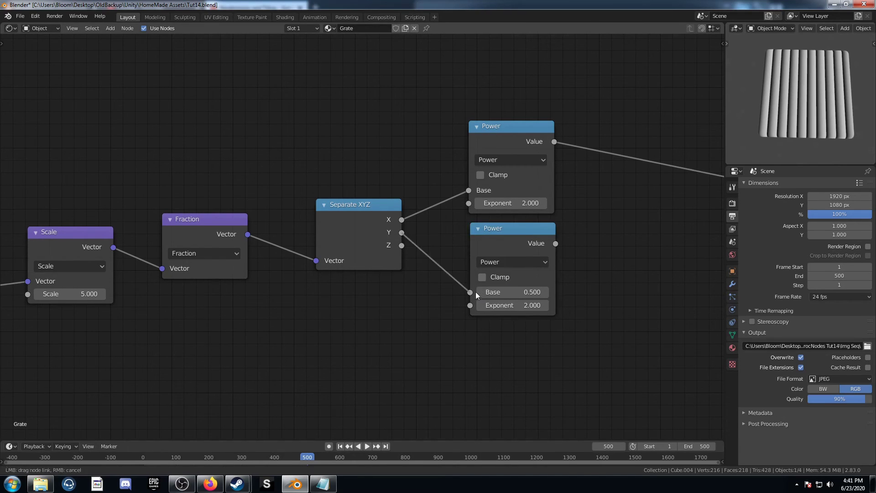
Insert a duplicate Power node after the upper one, change it to Add, and connect the lower Power's value to its second input
middle_click_drag(474, 142, 302, 168)
key("shift+d")
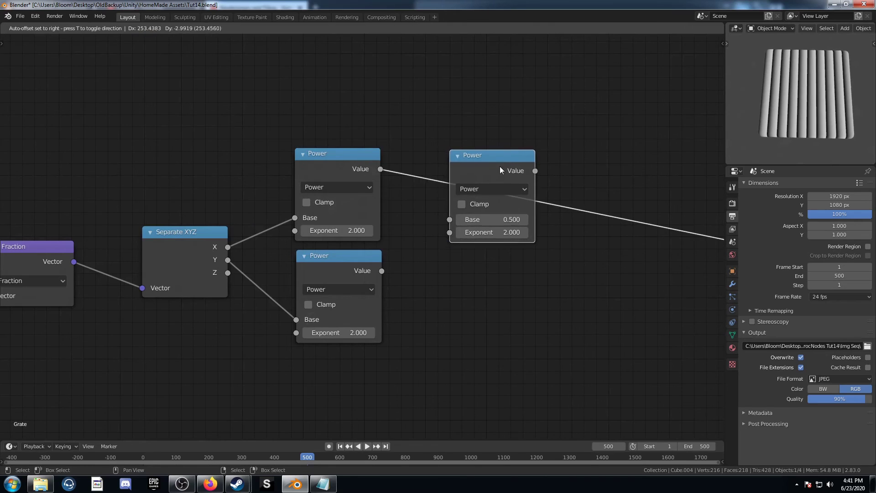
left_click(500, 166)
left_click(513, 194)
left_click(121, 236)
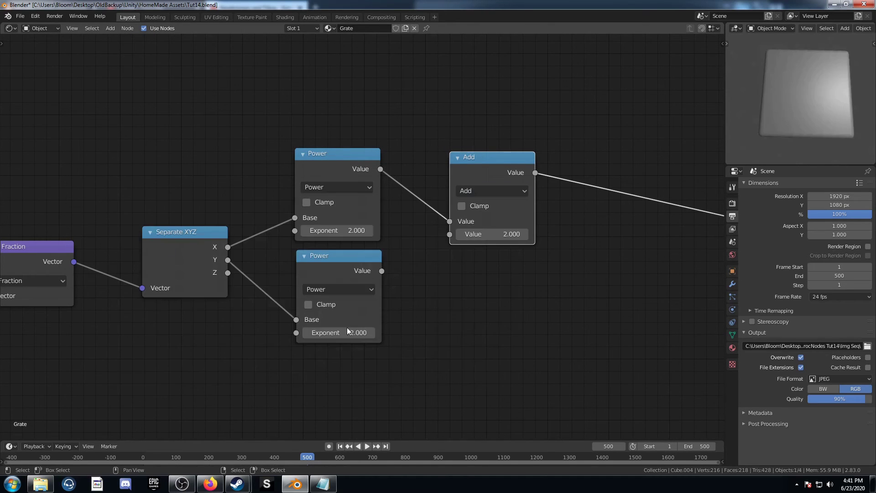
left_click_drag(381, 266, 452, 234)
Insert a duplicate of the Add node on its output link and change the duplicate's operation to Square Root
middle_click_drag(506, 162, 441, 213)
key("shift+d")
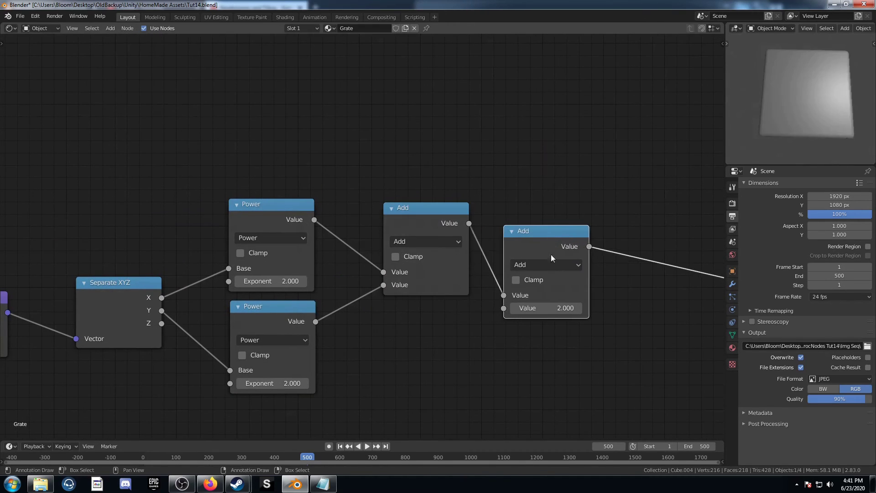
left_click(571, 263)
left_click(571, 263)
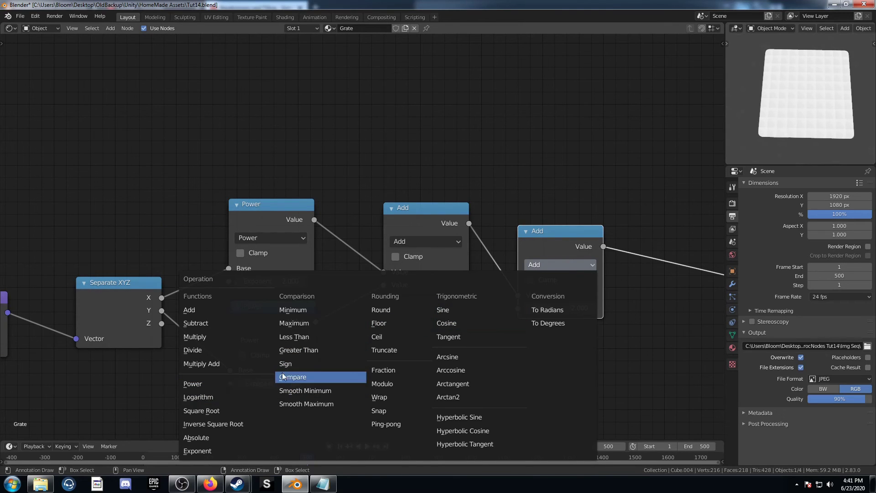
left_click(231, 409)
scroll(460, 349, "down", 1)
scroll(460, 344, "down", 1)
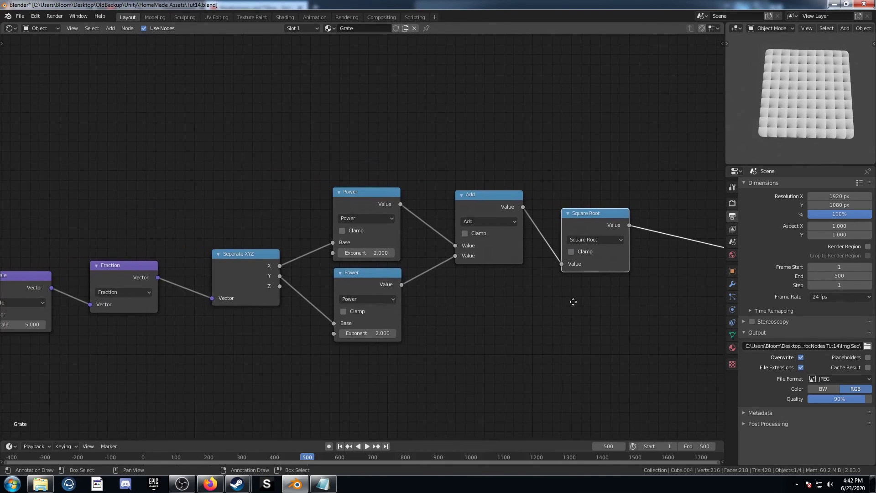
scroll(807, 130, "up", 5)
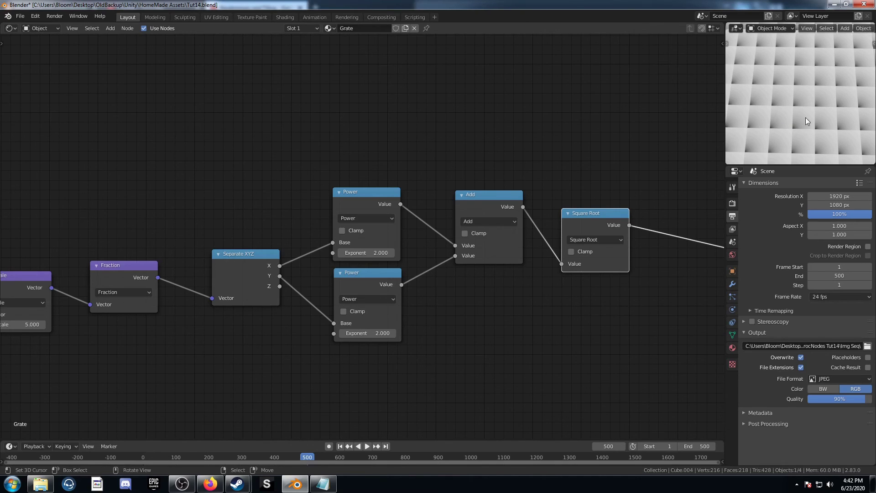
Add a Mapping node on the link between the Fraction and Separate XYZ nodes
middle_click_drag(267, 325, 319, 309)
scroll(347, 305, "down", 2)
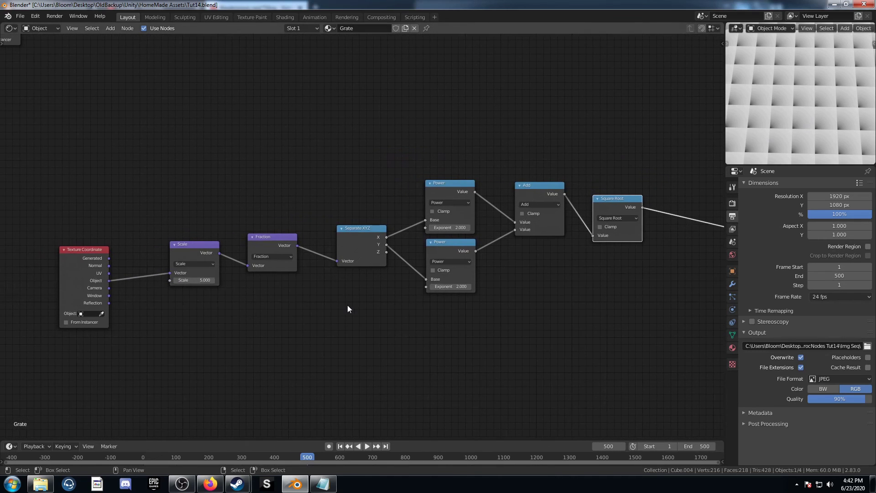
key("shift+a")
left_click(343, 306)
type("mappin")
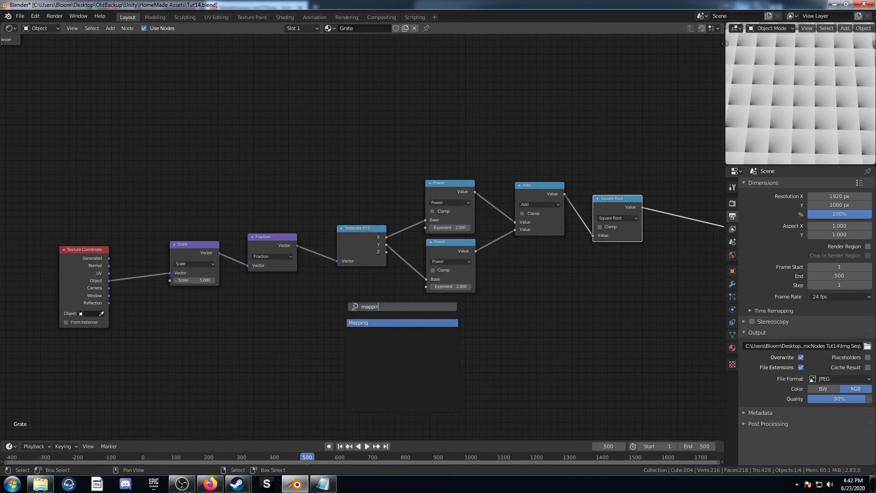
key("Return")
left_click(333, 200)
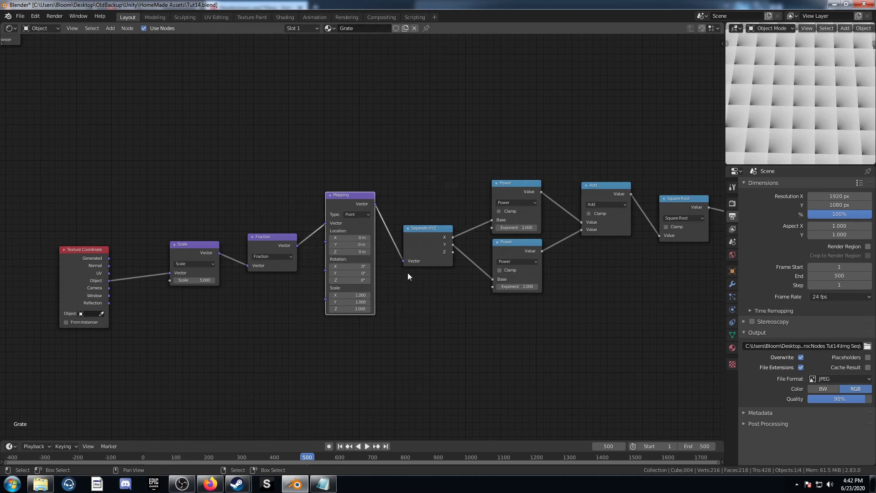
Set the Mapping node's type to Texture and its X and Y location to 0.5 m
scroll(402, 292, "up", 2)
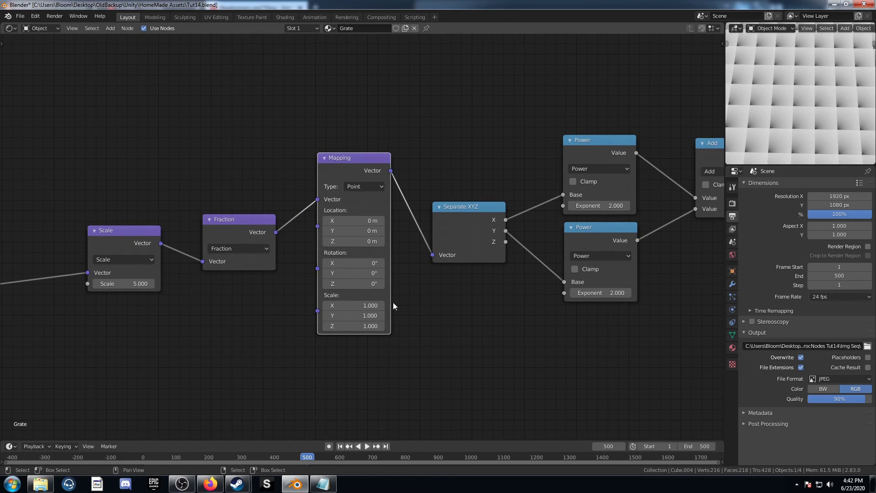
middle_click_drag(392, 302, 332, 323)
left_click(311, 208)
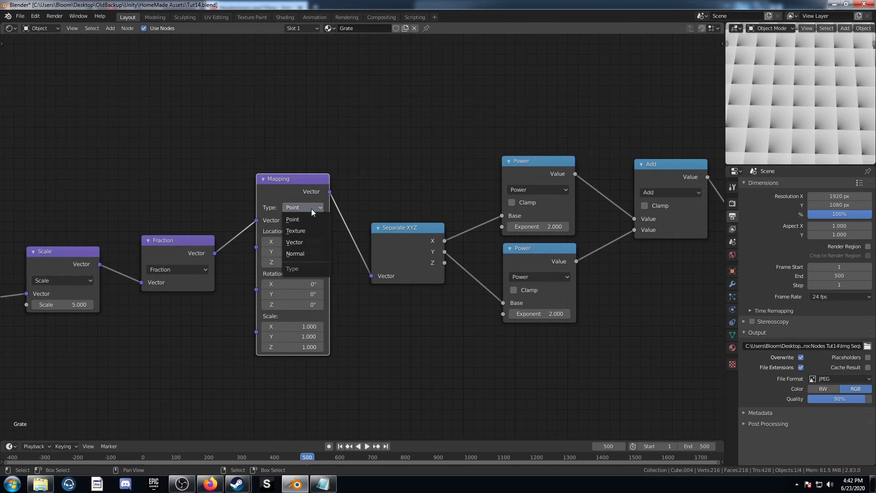
left_click(306, 231)
left_click_drag(306, 246, 306, 241)
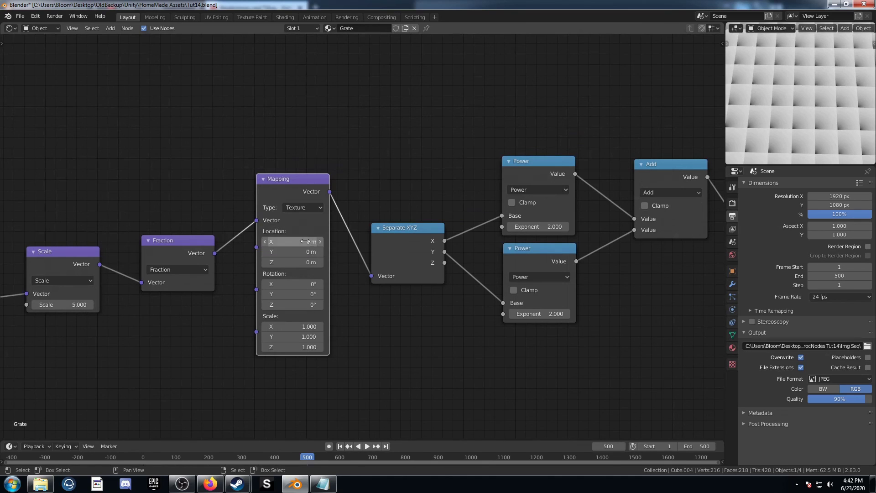
key("Return")
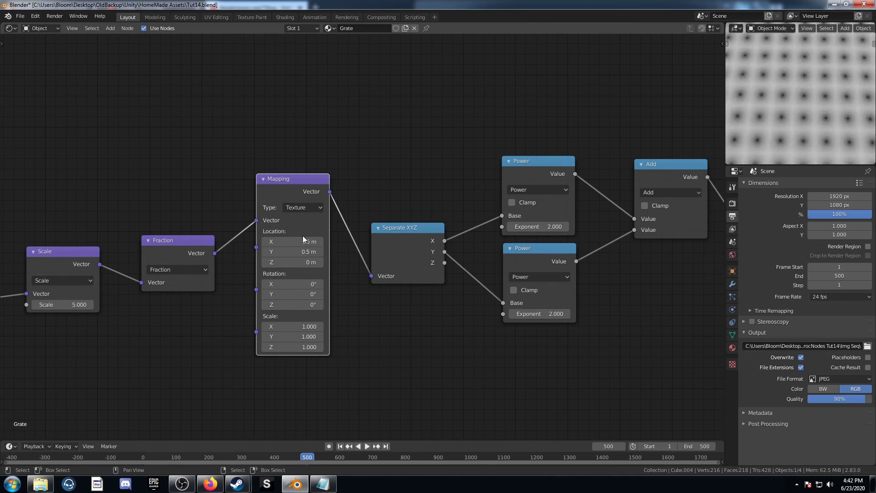
scroll(784, 136, "down", 3)
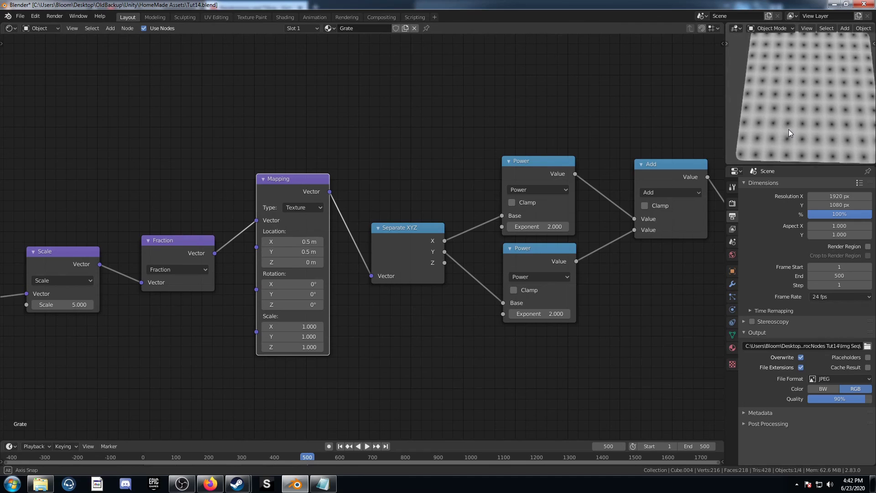
Set the exponent of the upper Power node, fed by the X output, to 4 and check the pattern on the model
middle_click_drag(430, 233, 324, 251)
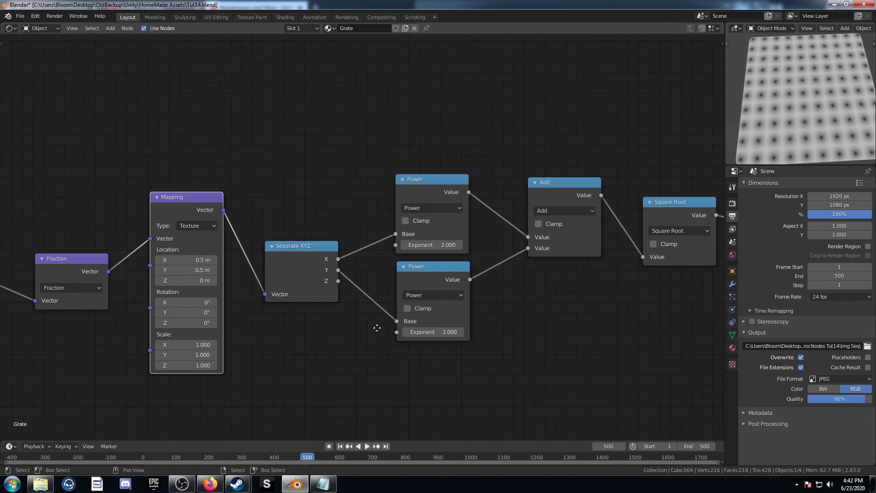
left_click(452, 243)
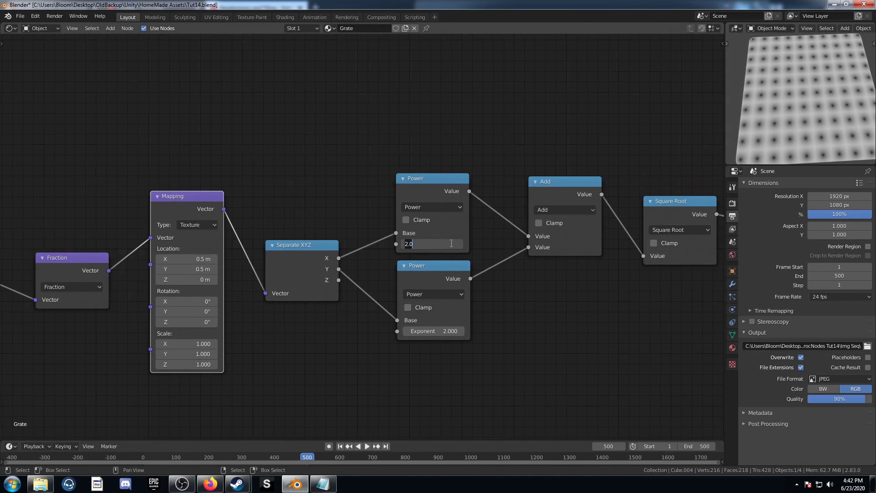
type("4")
key("Return")
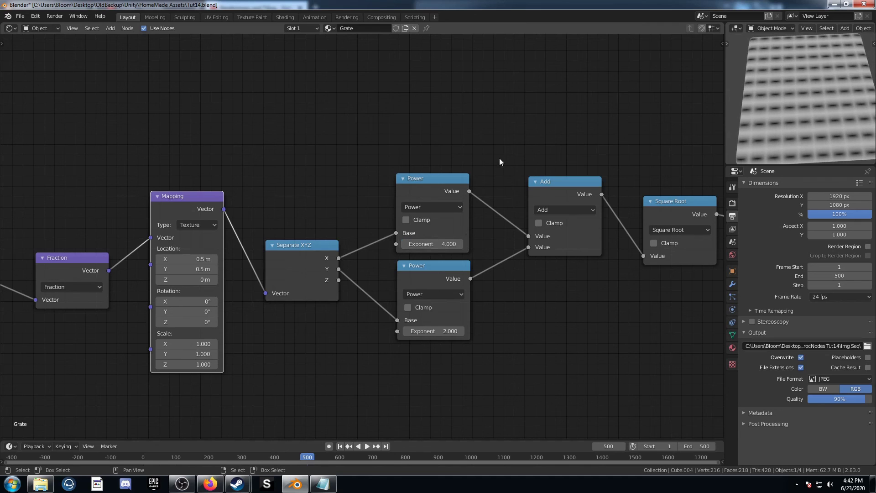
middle_click_drag(854, 105, 796, 79)
scroll(461, 213, "down", 2)
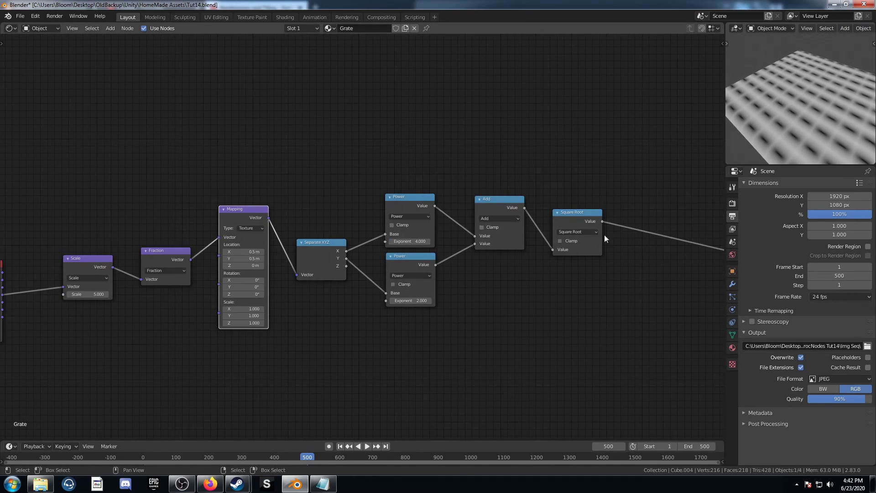
middle_click_drag(604, 234, 472, 230)
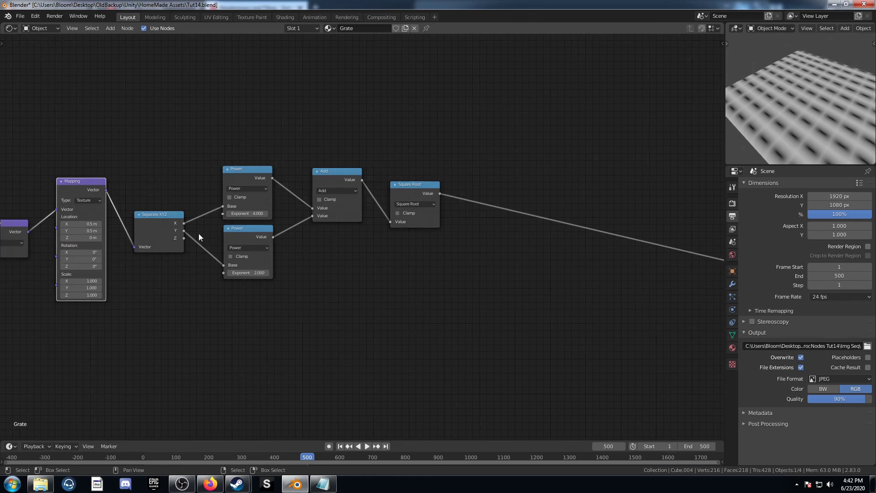
scroll(199, 234, "down", 2)
middle_click_drag(291, 197, 380, 191)
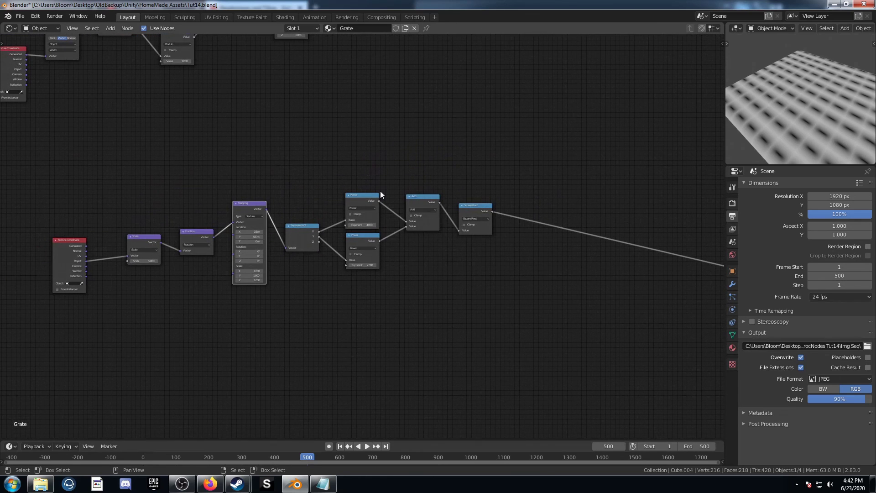
scroll(379, 251, "up", 3)
middle_click_drag(798, 104, 844, 106)
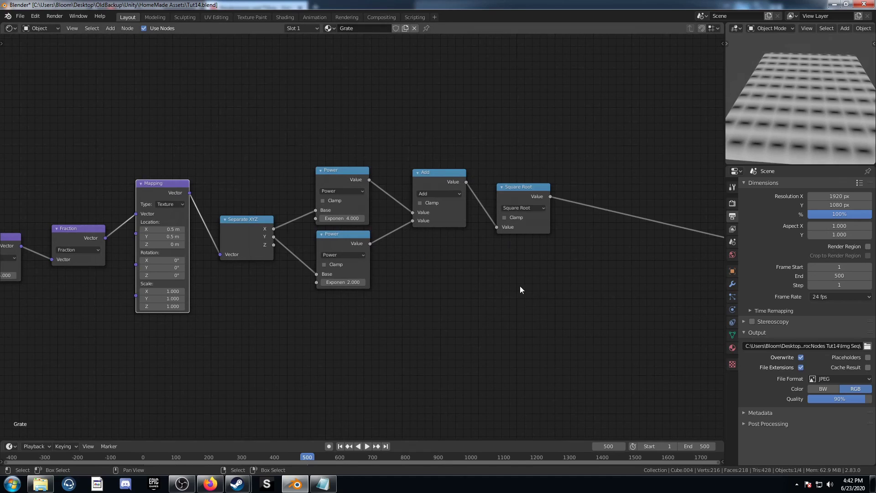